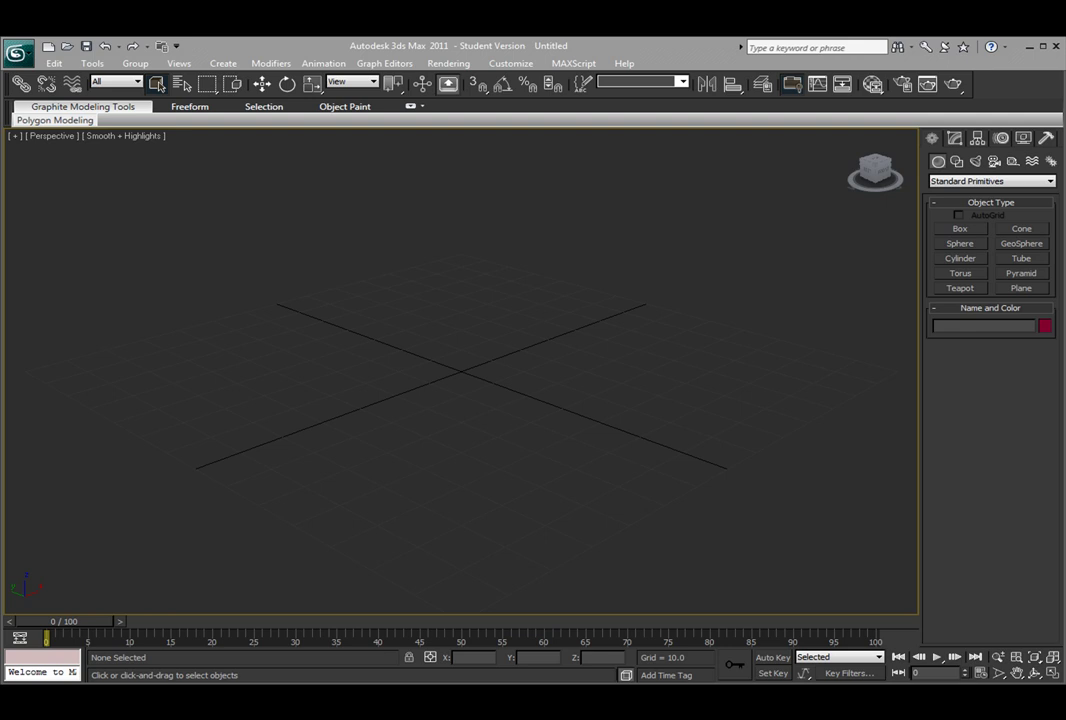
Create a NURBS point surface about 93 units long and 69 units wide on the grid, left of the vertical axis line
{"action": "left_click", "coordinate": [945, 184]}
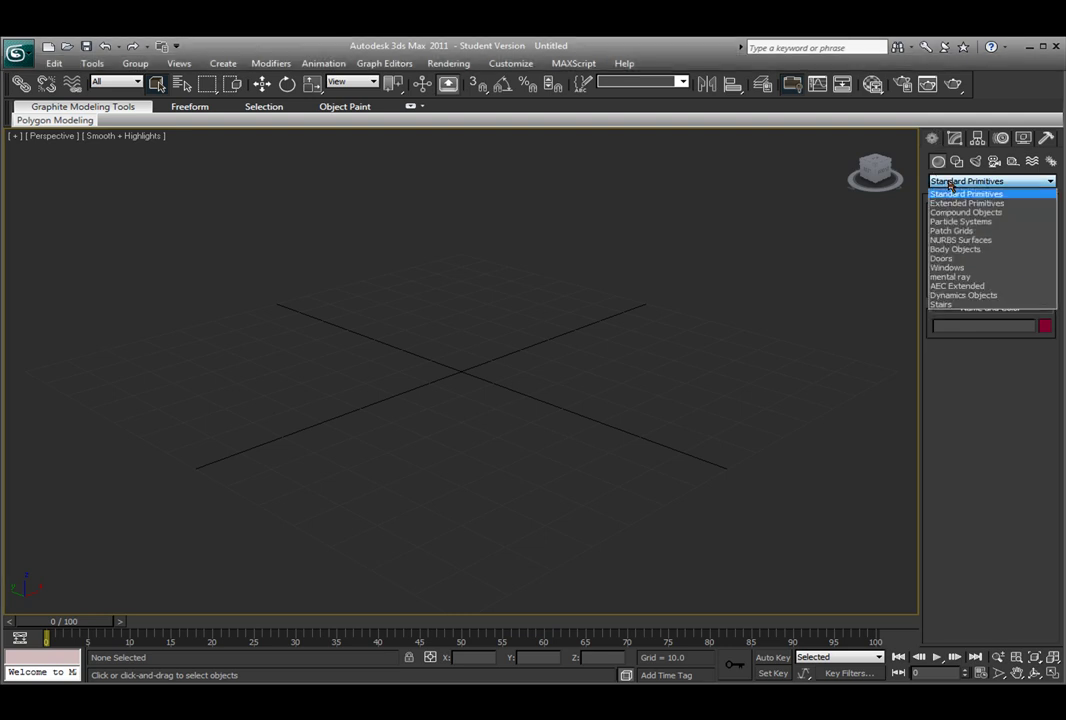
{"action": "left_click", "coordinate": [961, 241]}
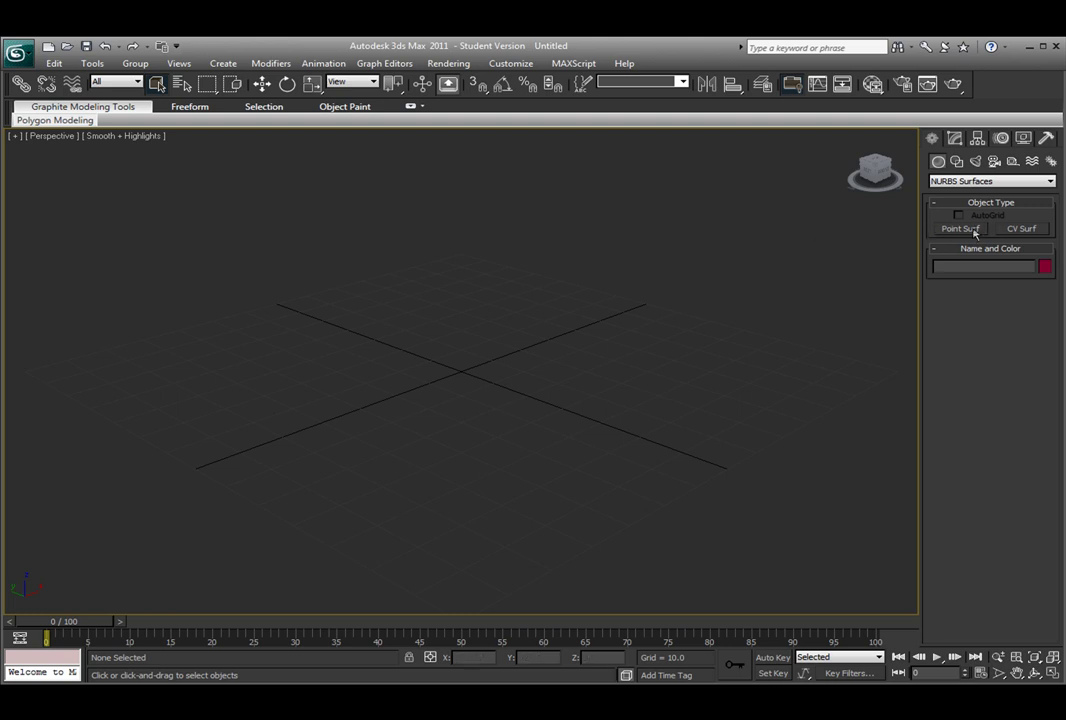
{"action": "left_click", "coordinate": [973, 231]}
{"action": "middle_click_drag", "start_coordinate": [666, 340], "coordinate": [581, 350], "text": "alt"}
{"action": "left_click_drag", "start_coordinate": [390, 297], "coordinate": [120, 564]}
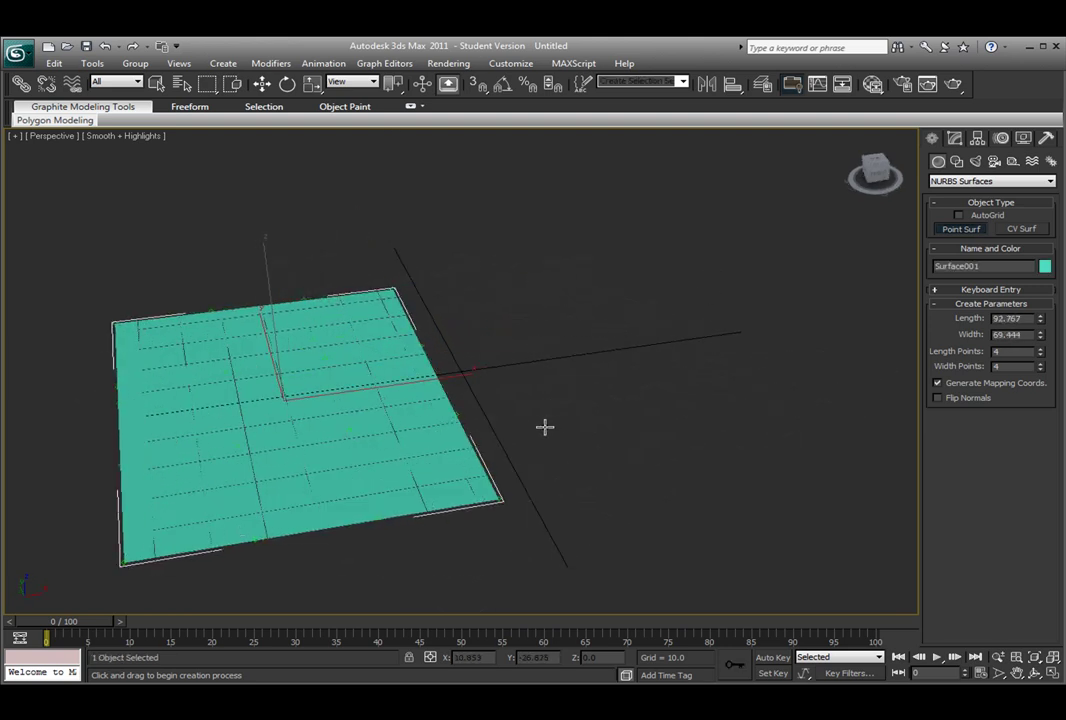
Create a NURBS CV surface of similar size just to the right of the green point surface
{"action": "left_click", "coordinate": [1020, 229]}
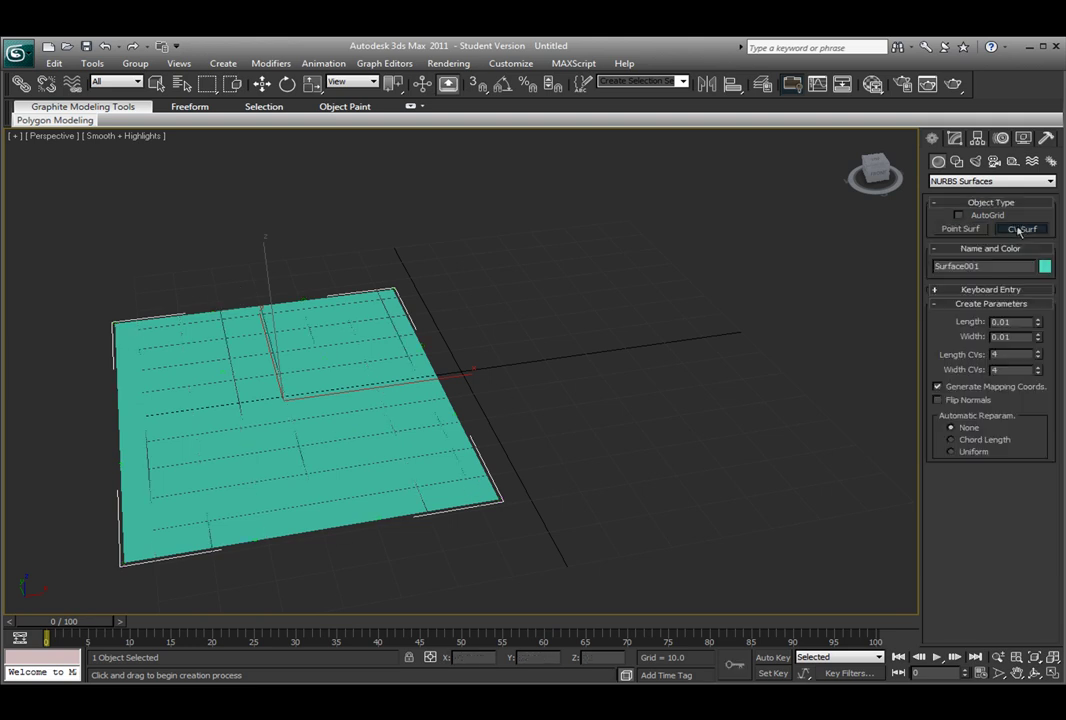
{"action": "left_click_drag", "start_coordinate": [554, 490], "coordinate": [704, 255]}
{"action": "right_click", "coordinate": [730, 238]}
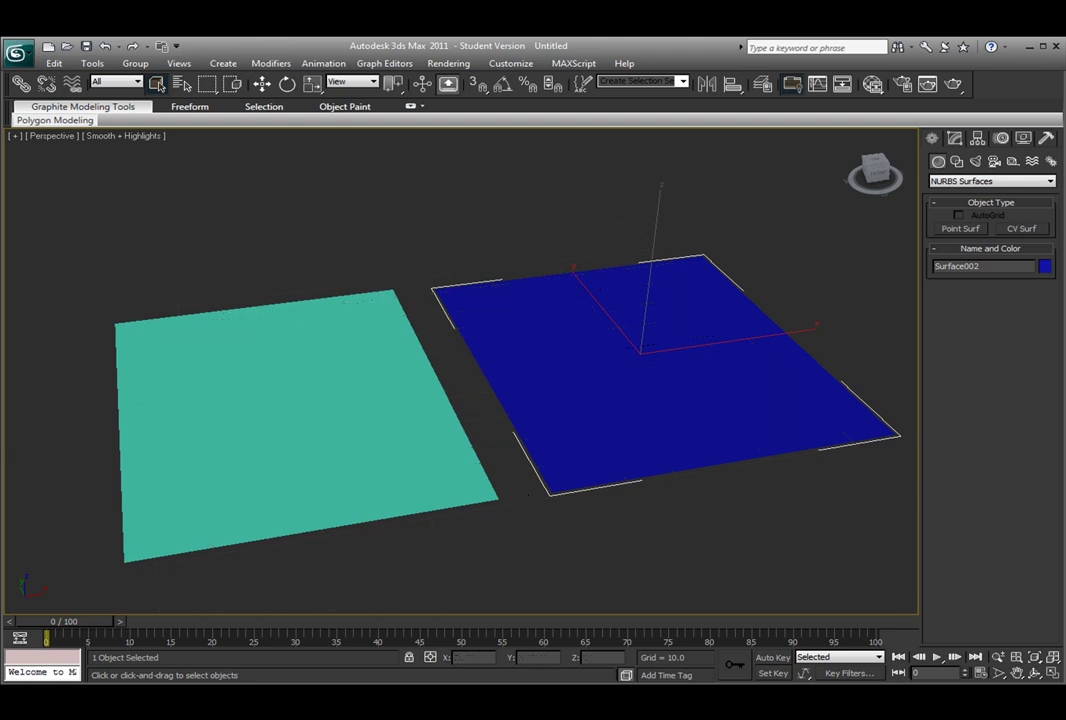
Raise the blue surface's back-right interior control vertex along Z to a height of about 46.6 units
{"action": "left_click", "coordinate": [954, 138]}
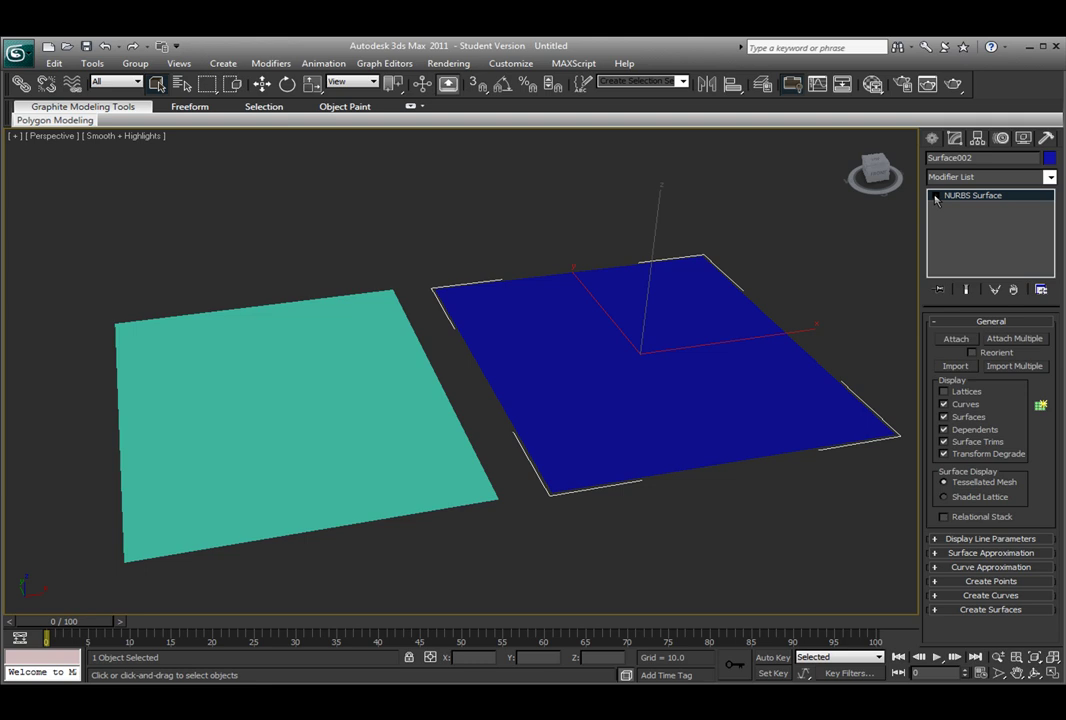
{"action": "left_click", "coordinate": [934, 197]}
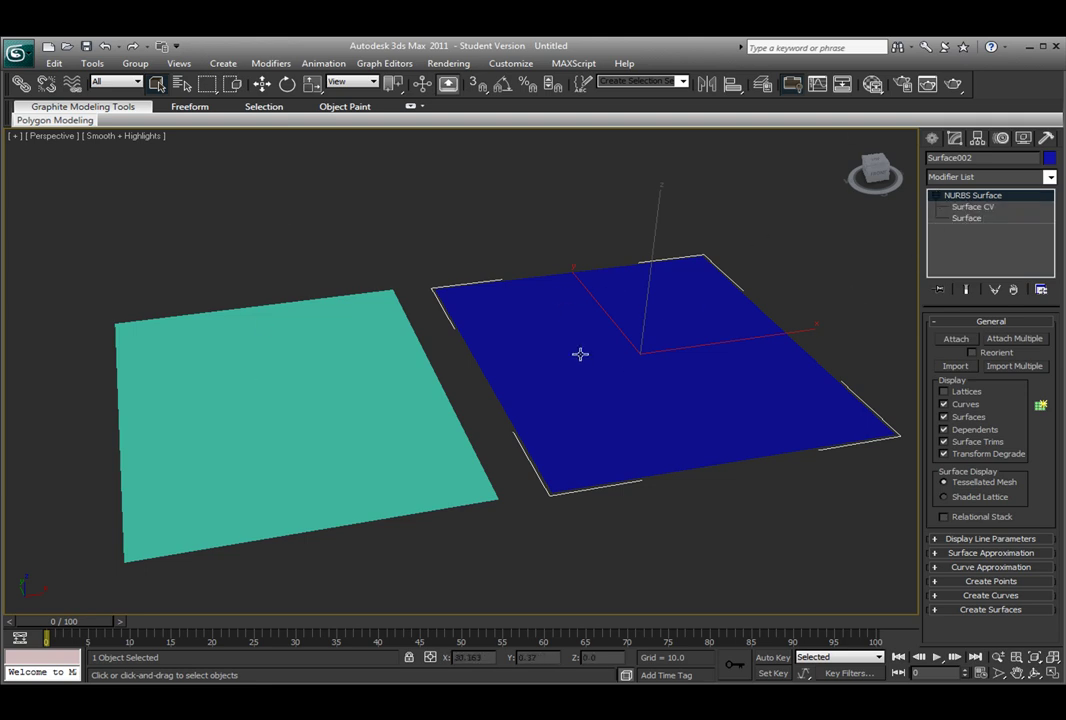
{"action": "left_click", "coordinate": [984, 207]}
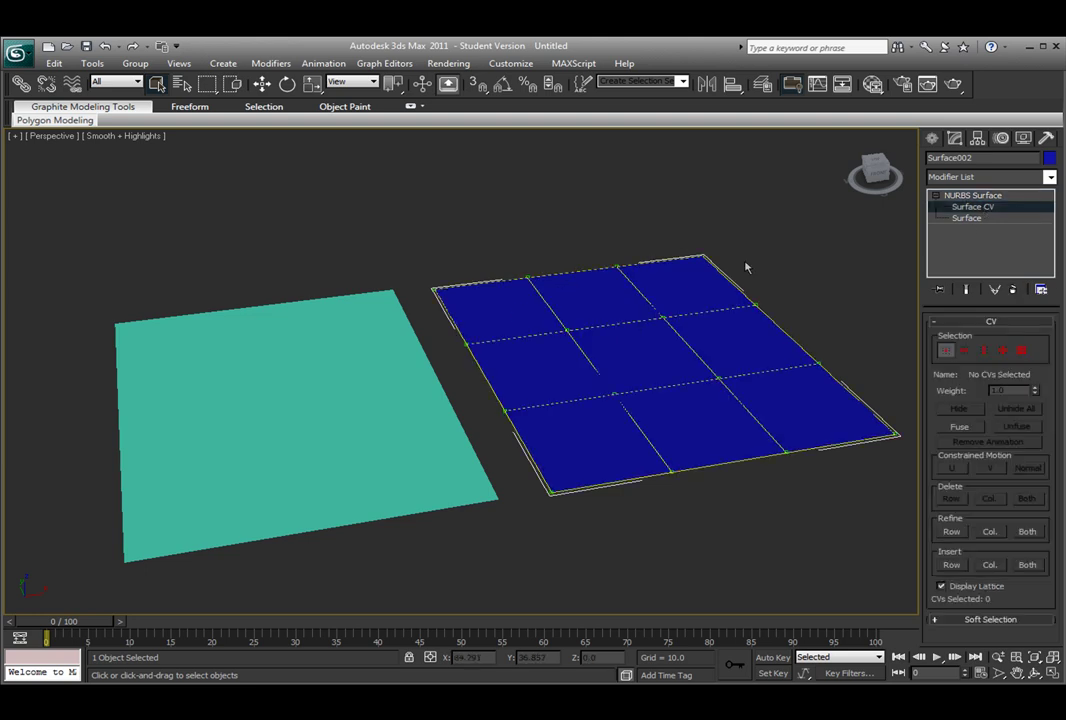
{"action": "left_click", "coordinate": [663, 316]}
{"action": "key", "text": "w"}
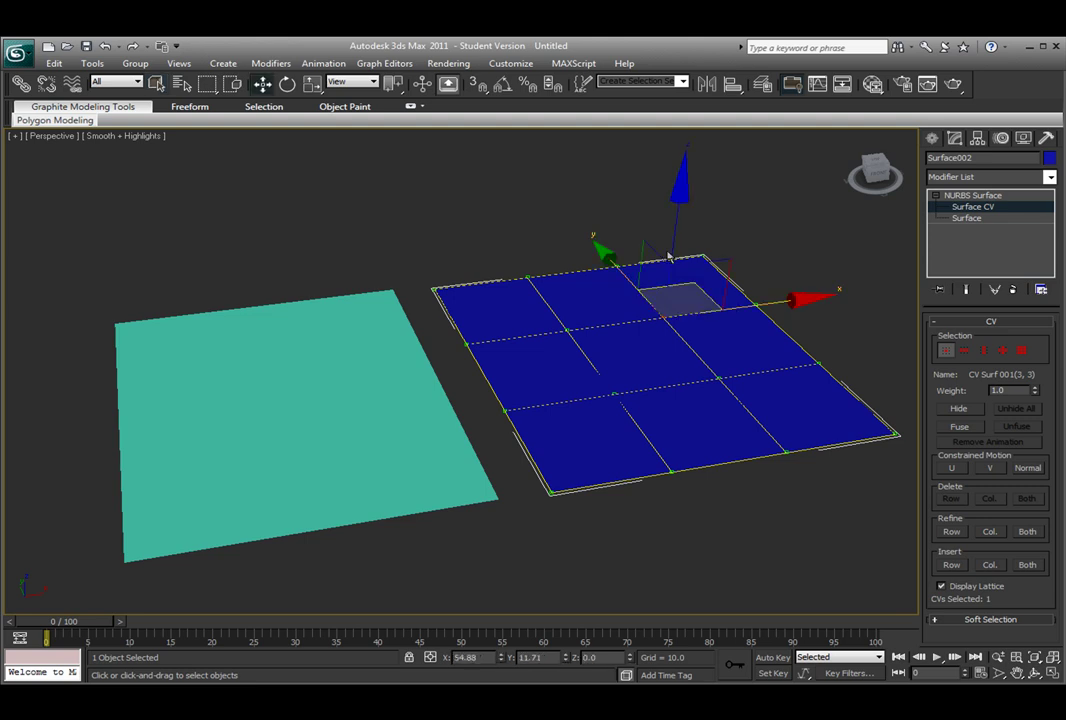
{"action": "left_click_drag", "start_coordinate": [680, 185], "coordinate": [691, 122]}
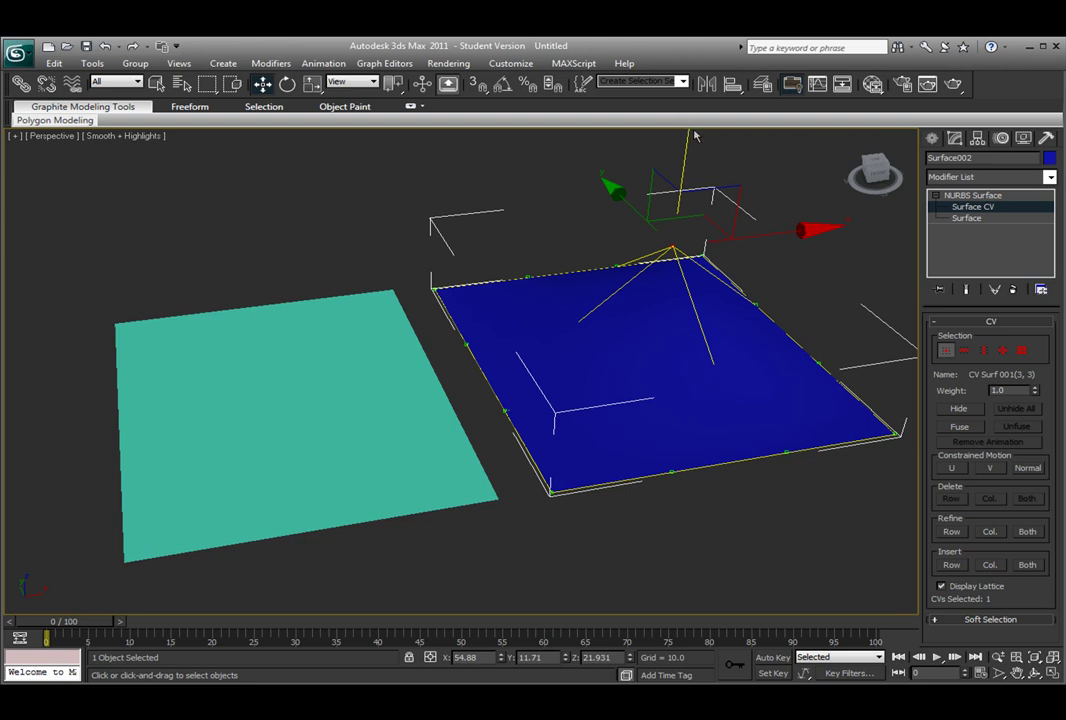
{"action": "middle_click_drag", "start_coordinate": [766, 397], "coordinate": [669, 364], "text": "alt"}
{"action": "left_click_drag", "start_coordinate": [708, 139], "coordinate": [712, 114]}
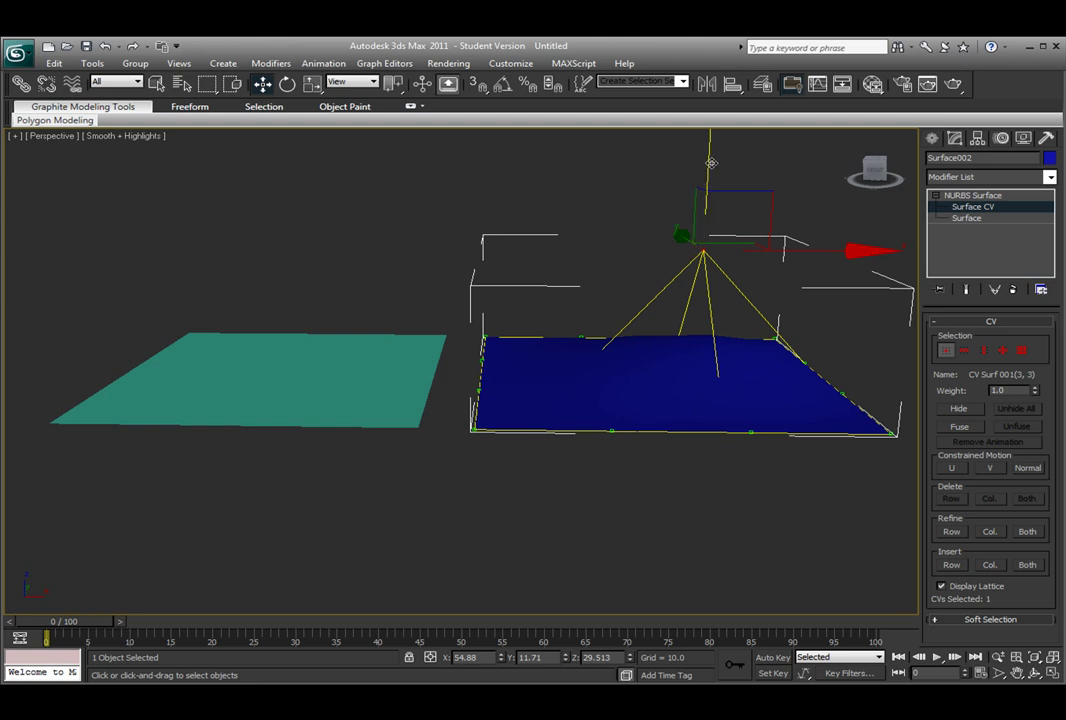
{"action": "left_click_drag", "start_coordinate": [694, 243], "coordinate": [707, 176]}
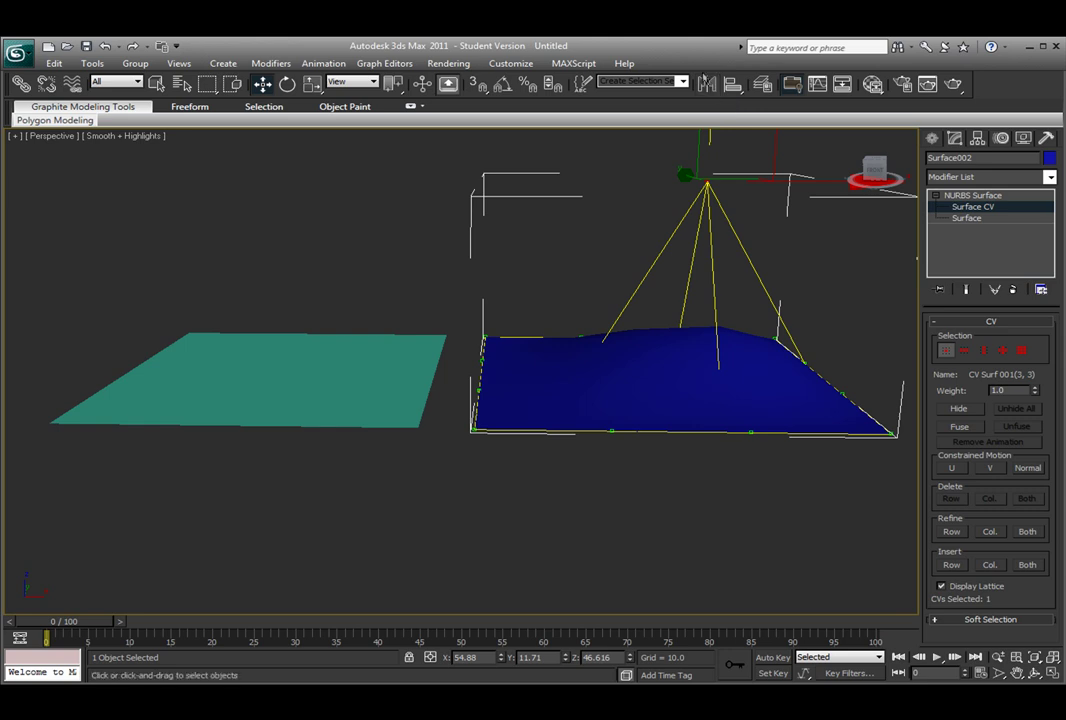
Raise the green point surface's back-right interior point along Z to a height of about 31.5 units
{"action": "left_click", "coordinate": [952, 195]}
{"action": "left_click", "coordinate": [414, 355]}
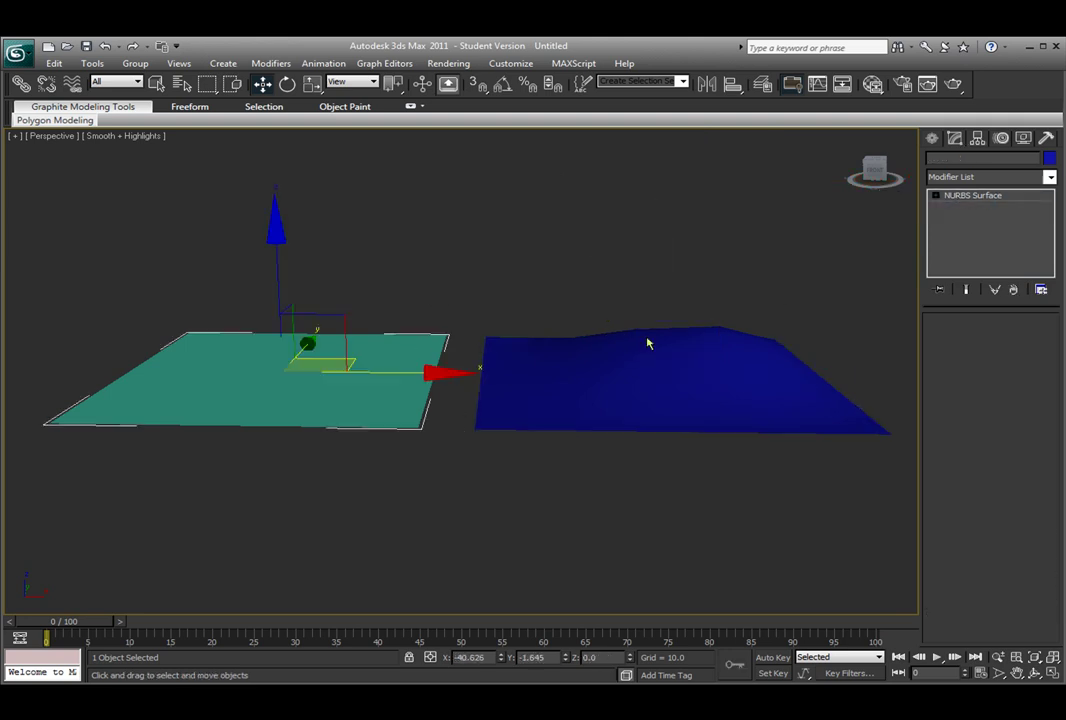
{"action": "left_click", "coordinate": [936, 196]}
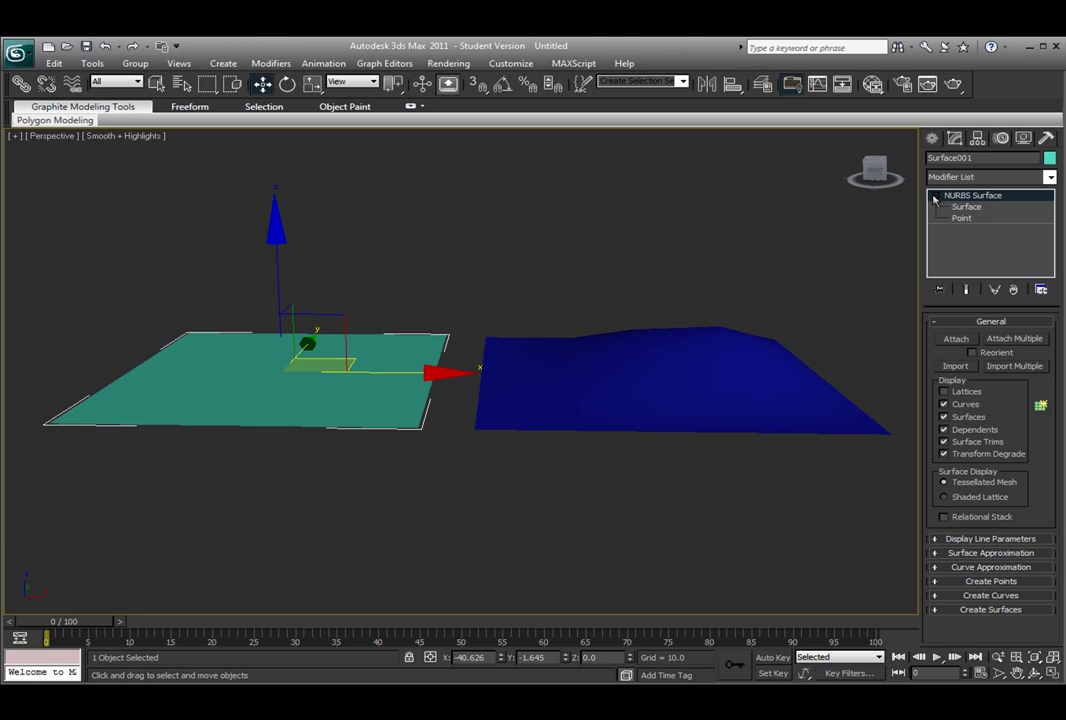
{"action": "left_click", "coordinate": [961, 217]}
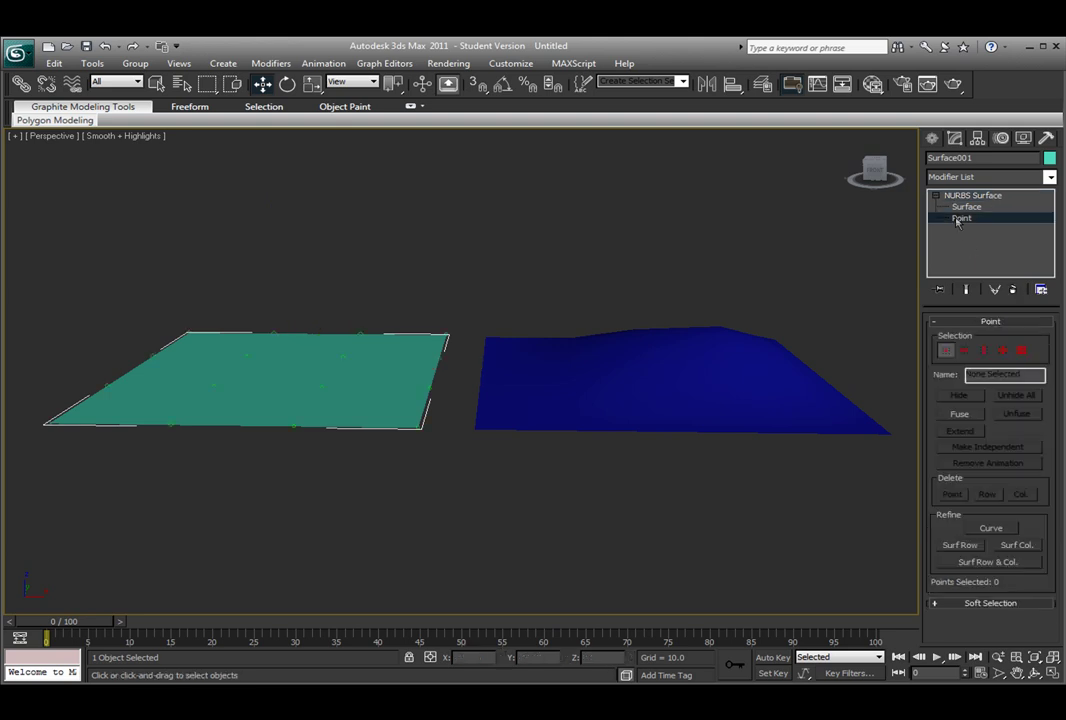
{"action": "left_click", "coordinate": [345, 357]}
{"action": "left_click_drag", "start_coordinate": [337, 241], "coordinate": [352, 113]}
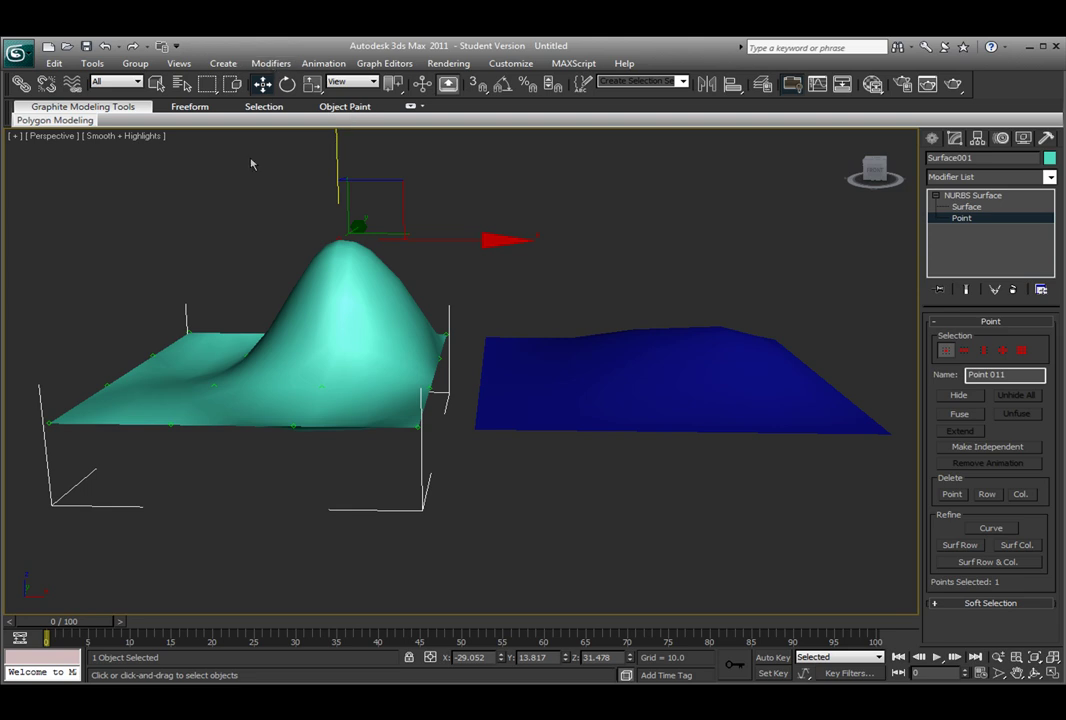
Pull the green surface's front-left interior point down to about -23.3 units on Z and leave point editing
{"action": "left_click", "coordinate": [246, 357]}
{"action": "left_click_drag", "start_coordinate": [201, 248], "coordinate": [205, 335]}
{"action": "middle_click_drag", "start_coordinate": [221, 328], "coordinate": [290, 400], "text": "alt"}
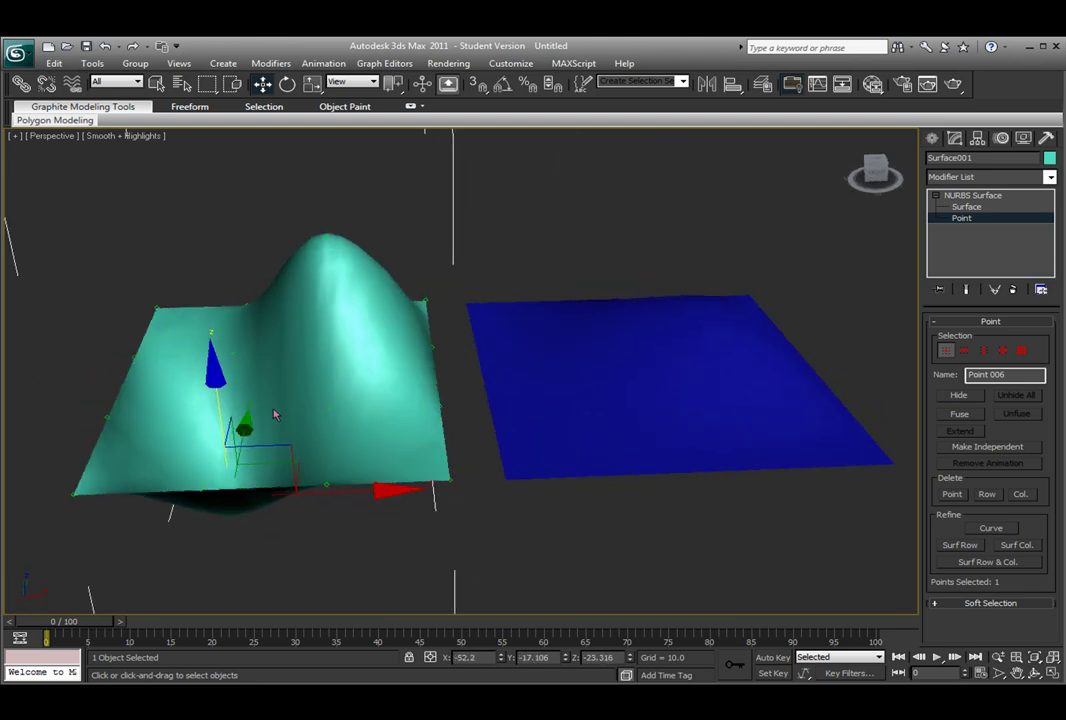
{"action": "key", "text": "ctrl+b"}
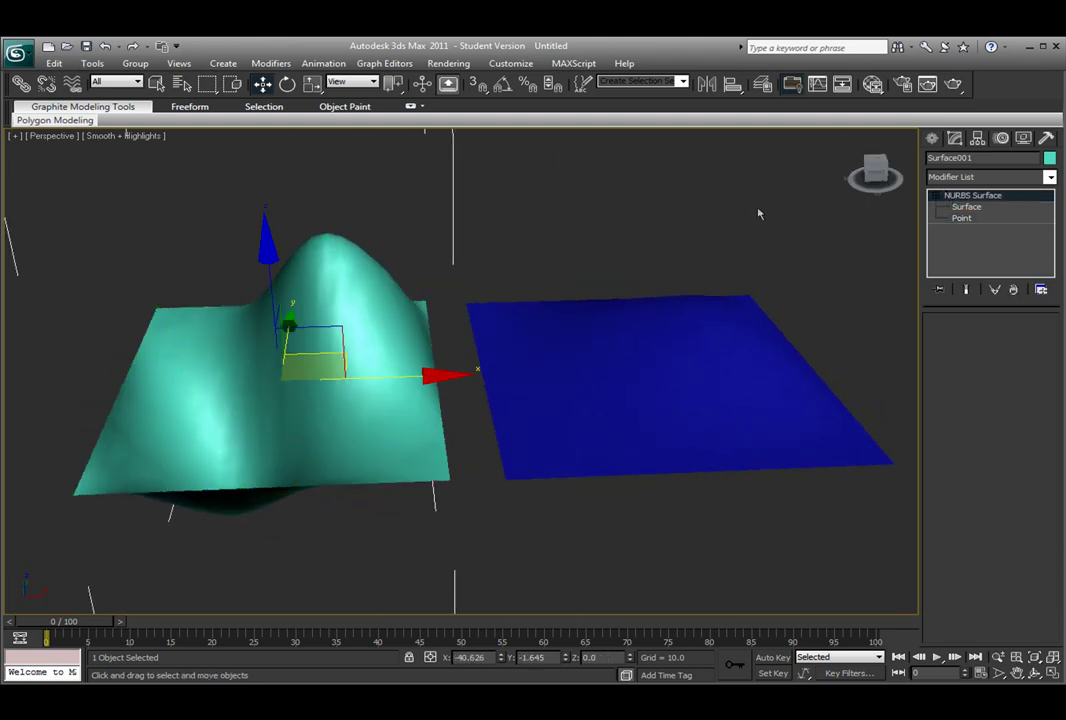
Adjust the blue surface's raised control vertex to a height of about 37.1 units on Z
{"action": "left_click", "coordinate": [690, 265]}
{"action": "left_click", "coordinate": [602, 414]}
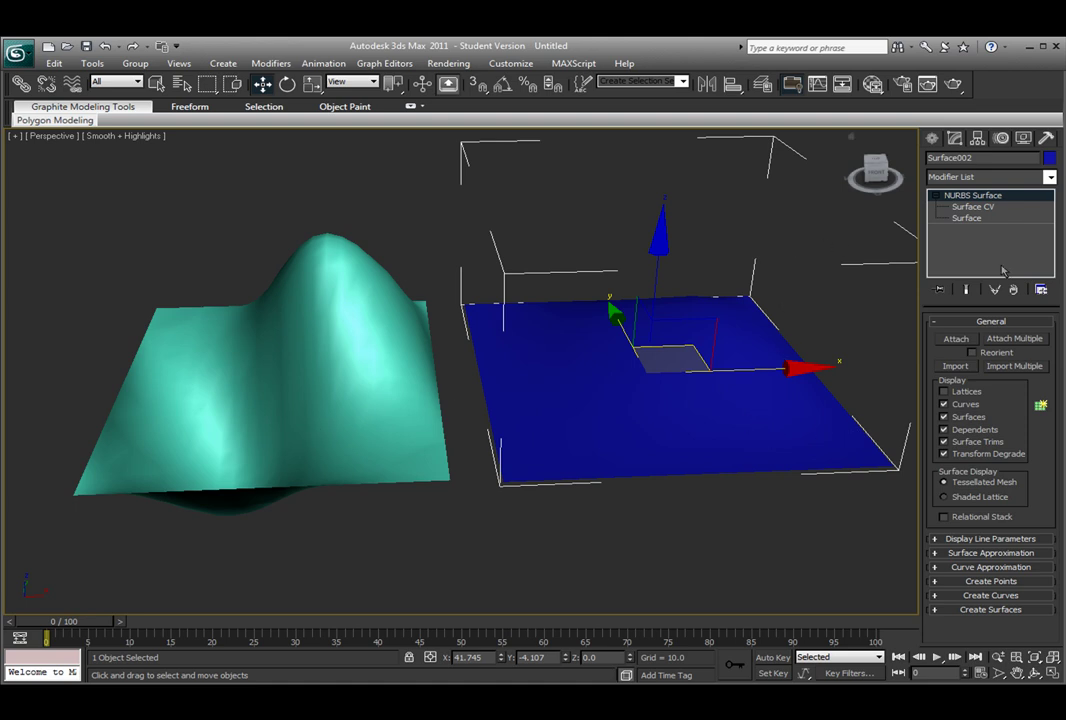
{"action": "key", "text": "1"}
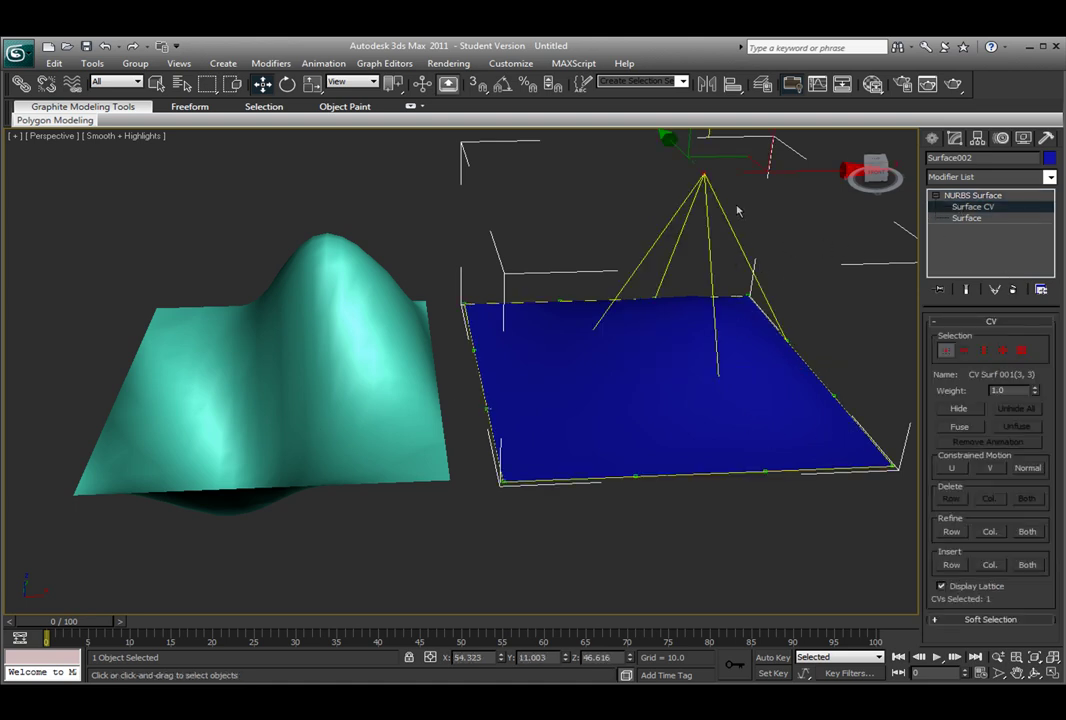
{"action": "mouse_move", "coordinate": [706, 155]}
{"action": "left_mouse_down"}
{"action": "mouse_move", "coordinate": [705, 249]}
{"action": "mouse_move", "coordinate": [705, 186]}
{"action": "left_mouse_up"}
{"action": "middle_click_drag", "start_coordinate": [724, 301], "coordinate": [709, 276], "text": "alt"}
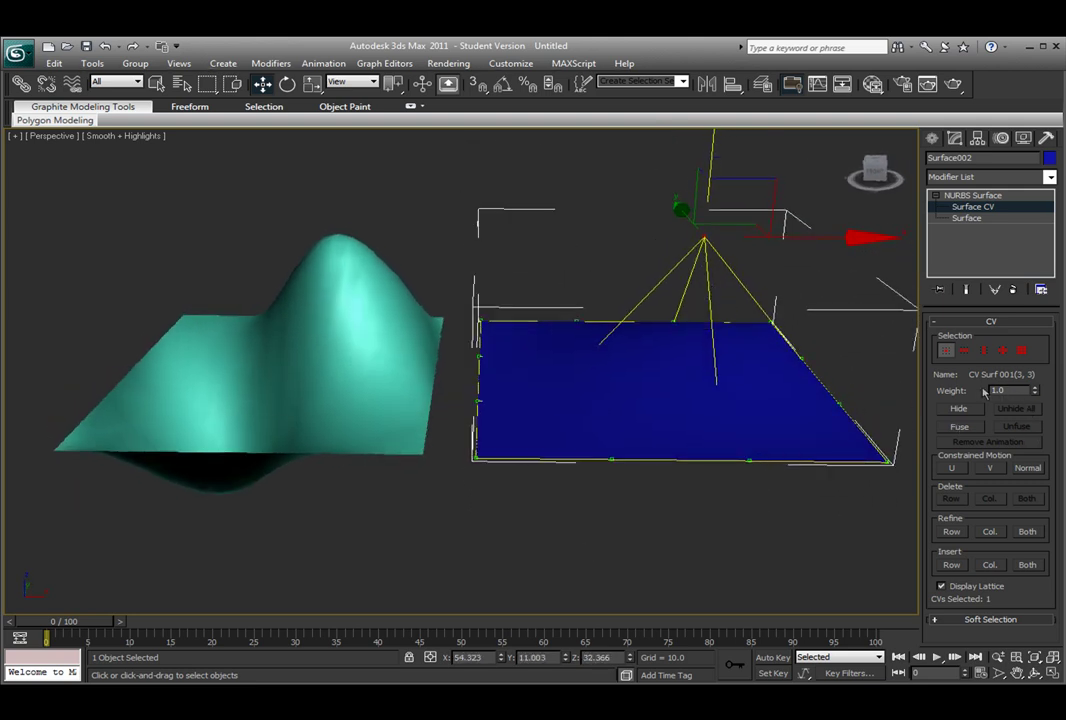
{"action": "left_click", "coordinate": [972, 207]}
{"action": "left_click", "coordinate": [972, 207]}
{"action": "left_click_drag", "start_coordinate": [712, 160], "coordinate": [716, 127]}
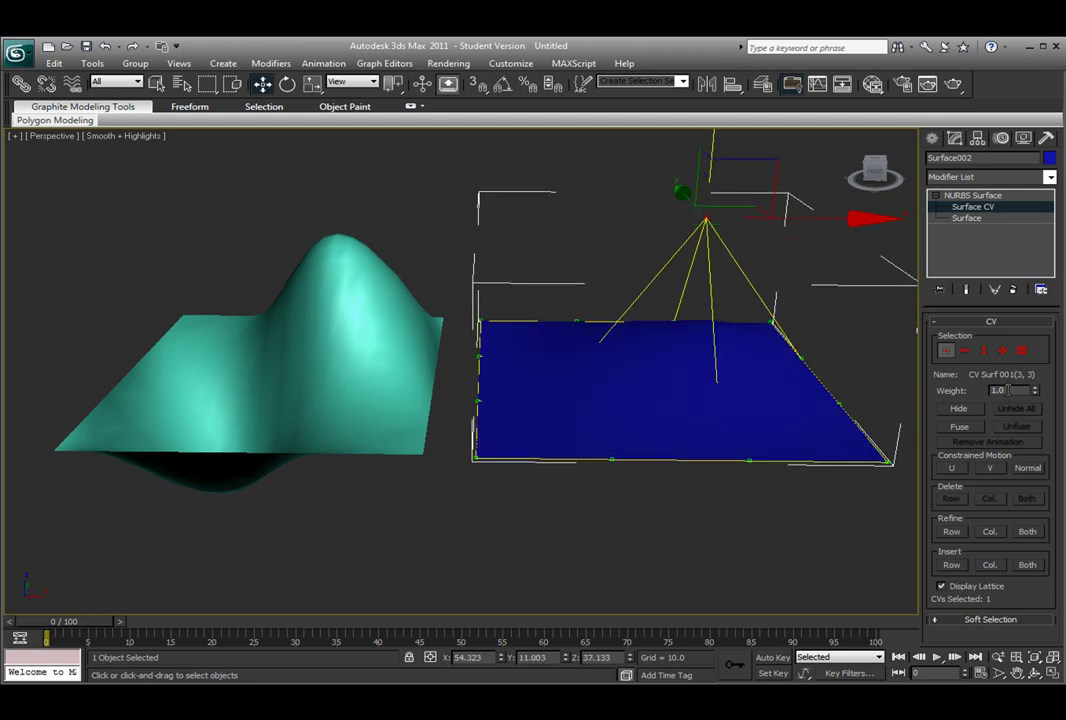
Set the weight of the blue surface's raised control vertex to 10 and deselect it
{"action": "double_click", "coordinate": [992, 390]}
{"action": "type", "text": "10"}
{"action": "key", "text": "Return"}
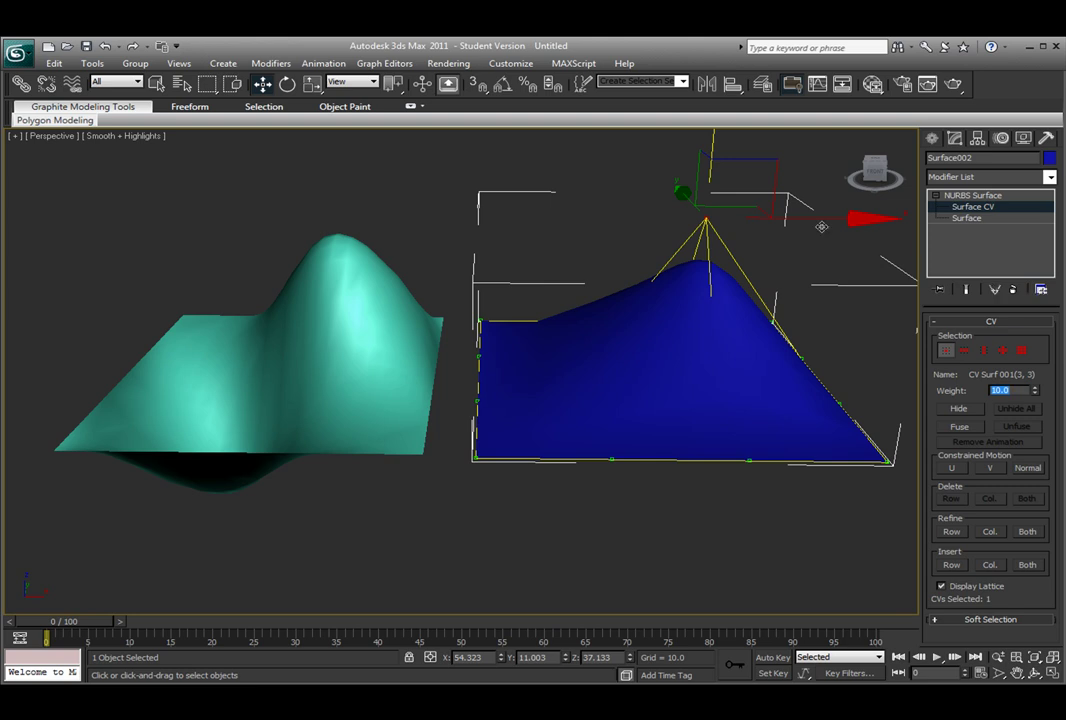
{"action": "left_click", "coordinate": [447, 545]}
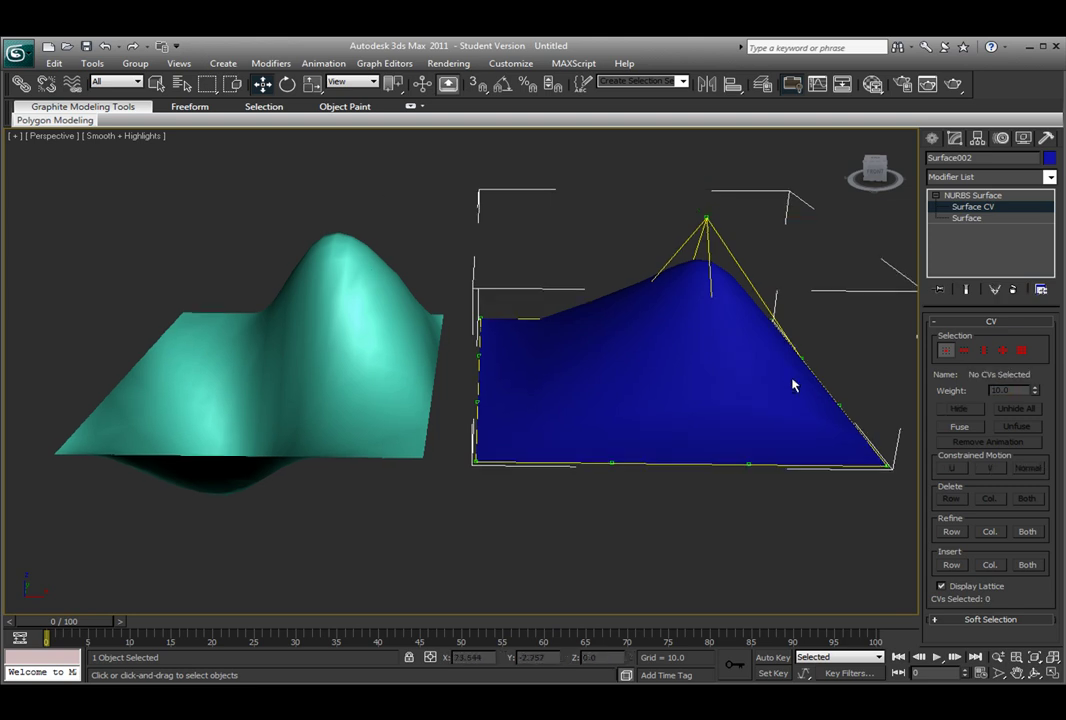
Draw an open, winding NURBS point curve with nine points in the empty area to the left of the green surface
{"action": "middle_click_drag", "start_coordinate": [792, 385], "coordinate": [774, 285], "text": "alt"}
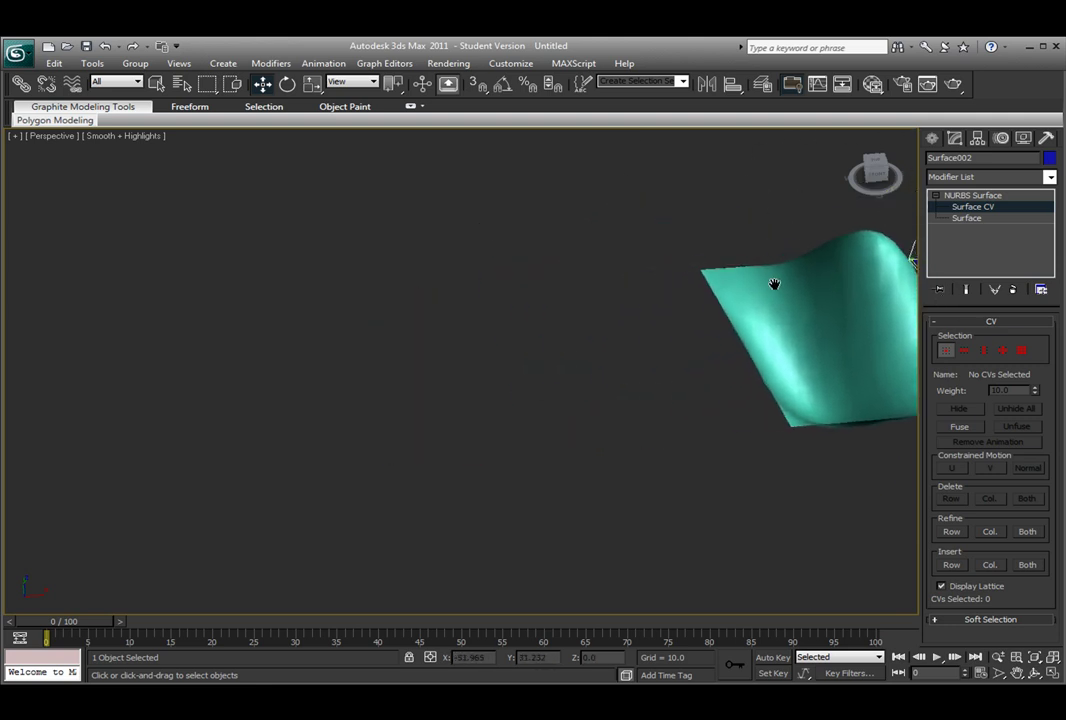
{"action": "left_click", "coordinate": [940, 138]}
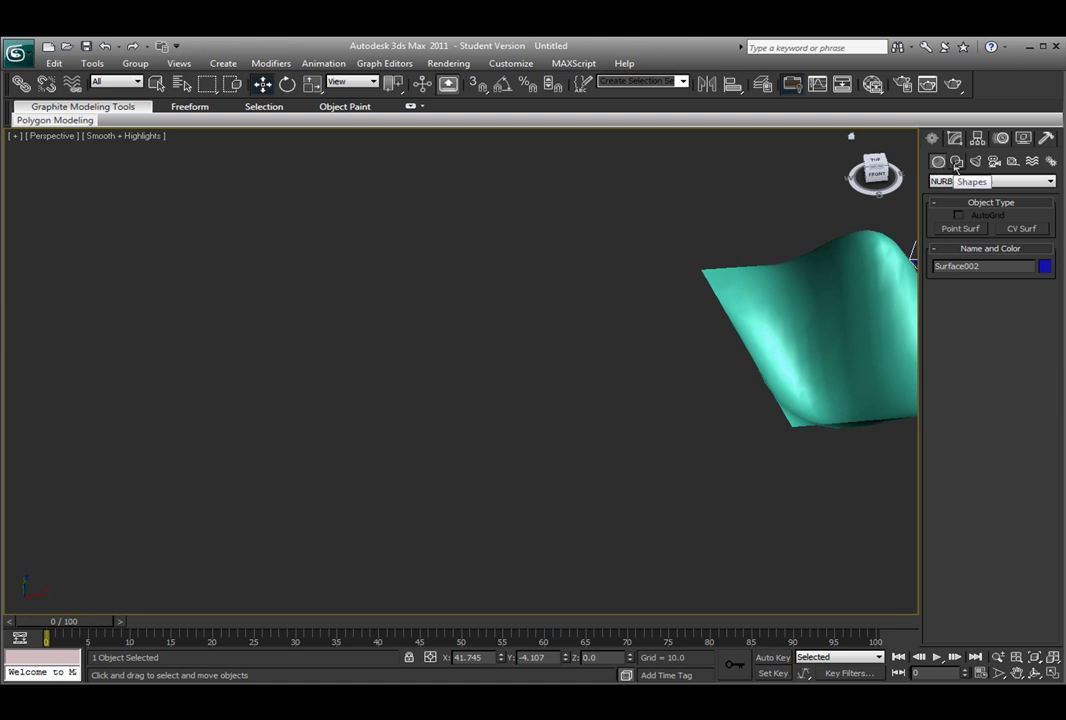
{"action": "left_click", "coordinate": [955, 162]}
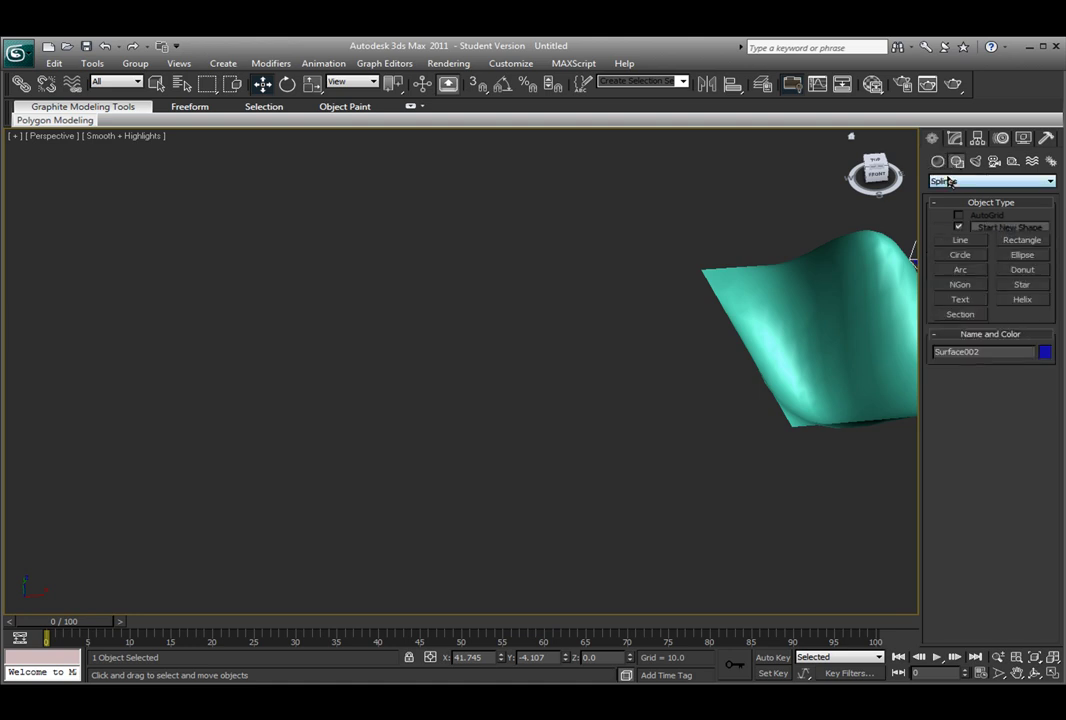
{"action": "left_click", "coordinate": [945, 182]}
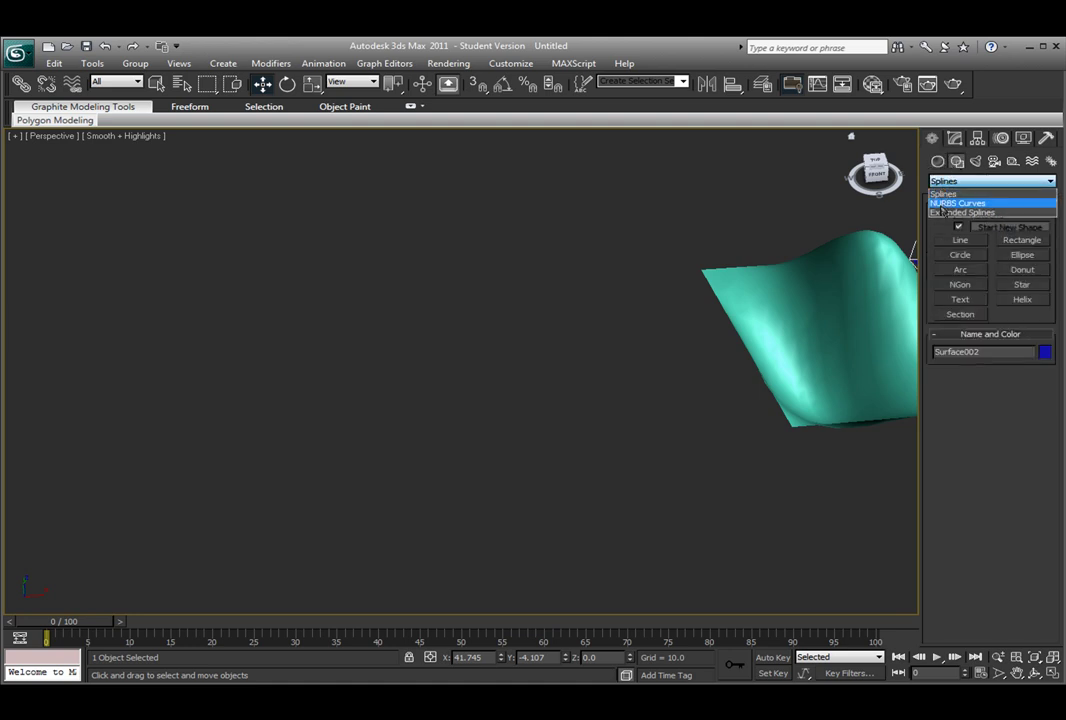
{"action": "left_click", "coordinate": [942, 204]}
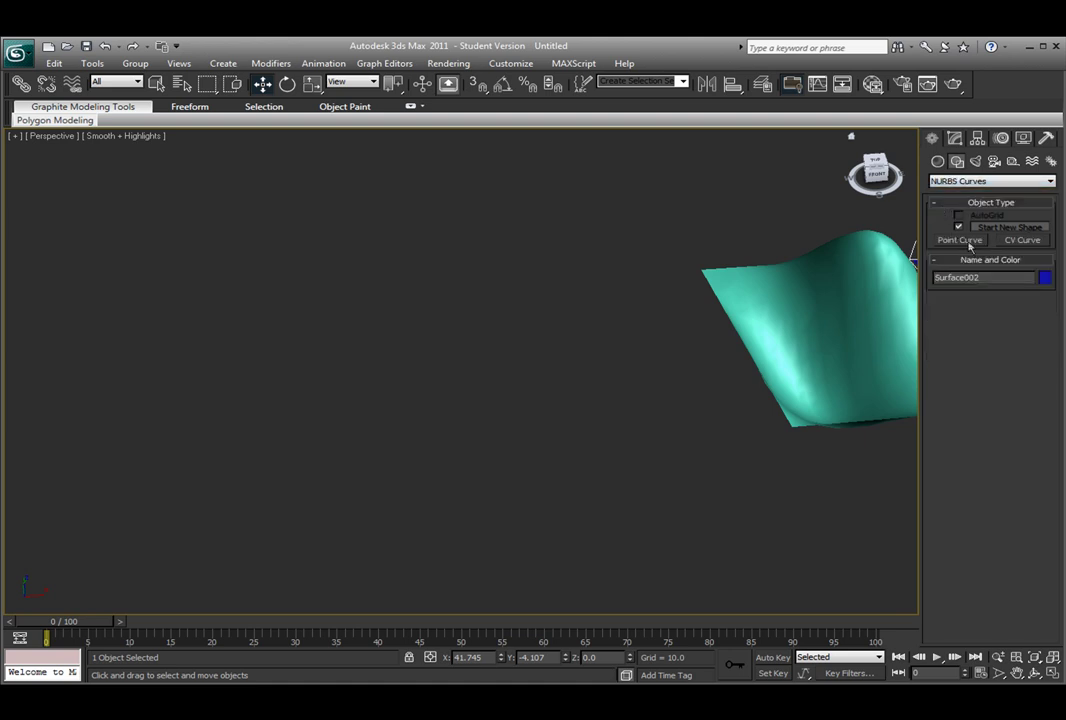
{"action": "left_click", "coordinate": [962, 241]}
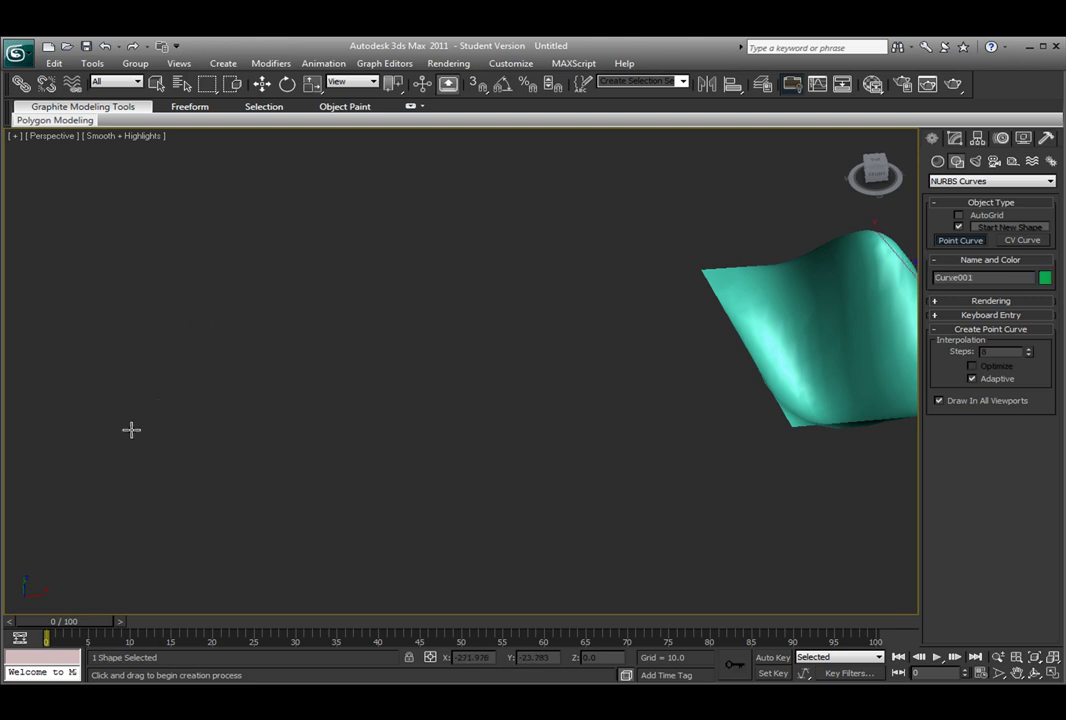
{"action": "left_click_drag", "start_coordinate": [131, 431], "coordinate": [245, 248]}
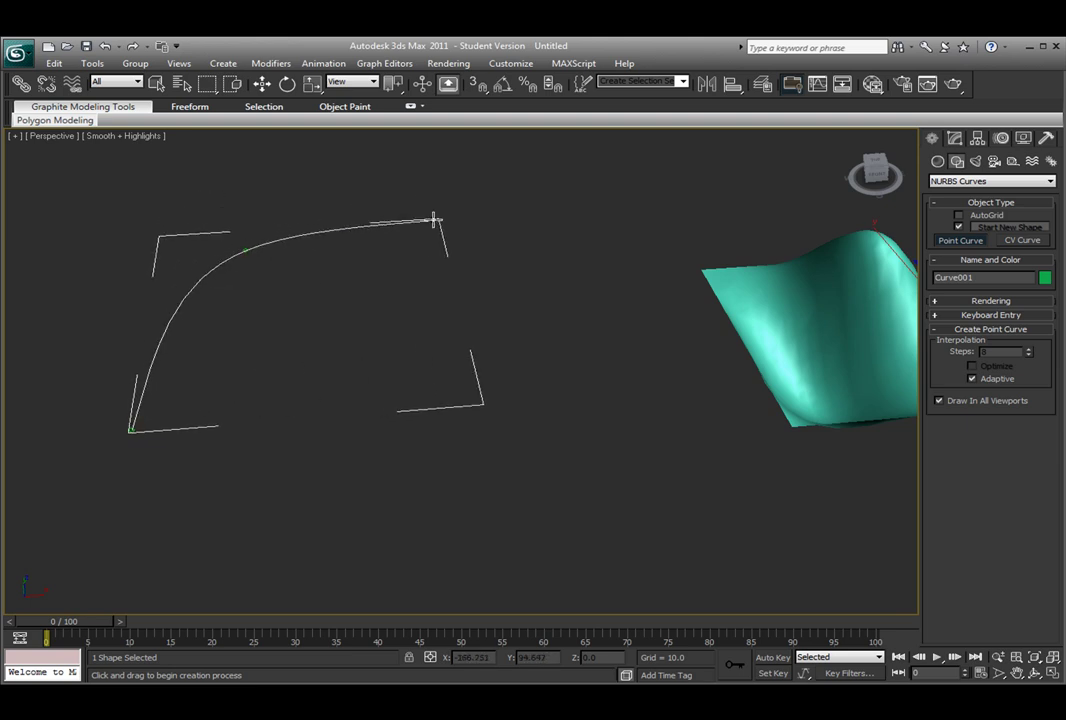
{"action": "left_click", "coordinate": [466, 216]}
{"action": "left_click", "coordinate": [593, 395]}
{"action": "left_click", "coordinate": [595, 565]}
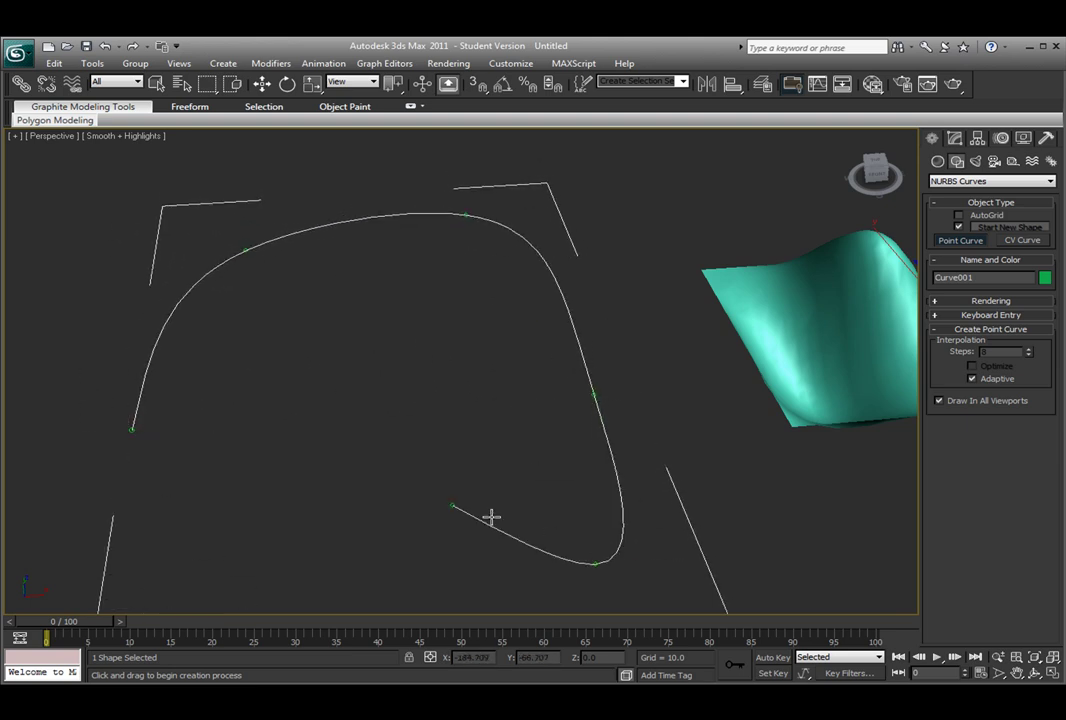
{"action": "left_click", "coordinate": [418, 487]}
{"action": "left_click", "coordinate": [478, 305]}
{"action": "left_click", "coordinate": [313, 316]}
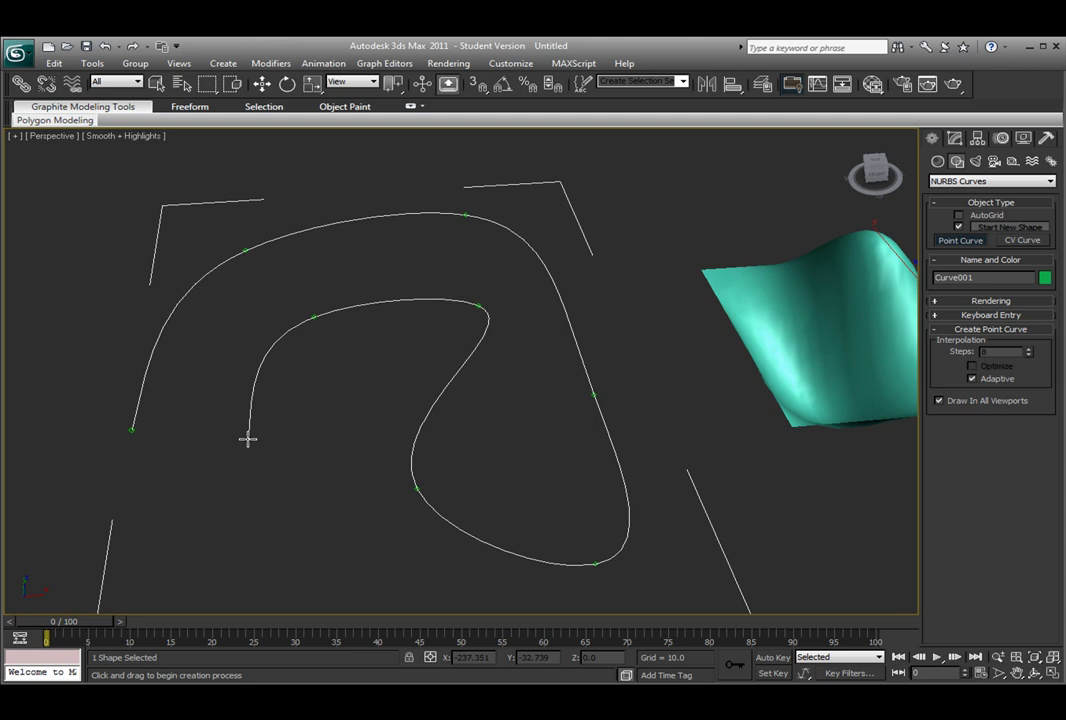
{"action": "left_click", "coordinate": [258, 486]}
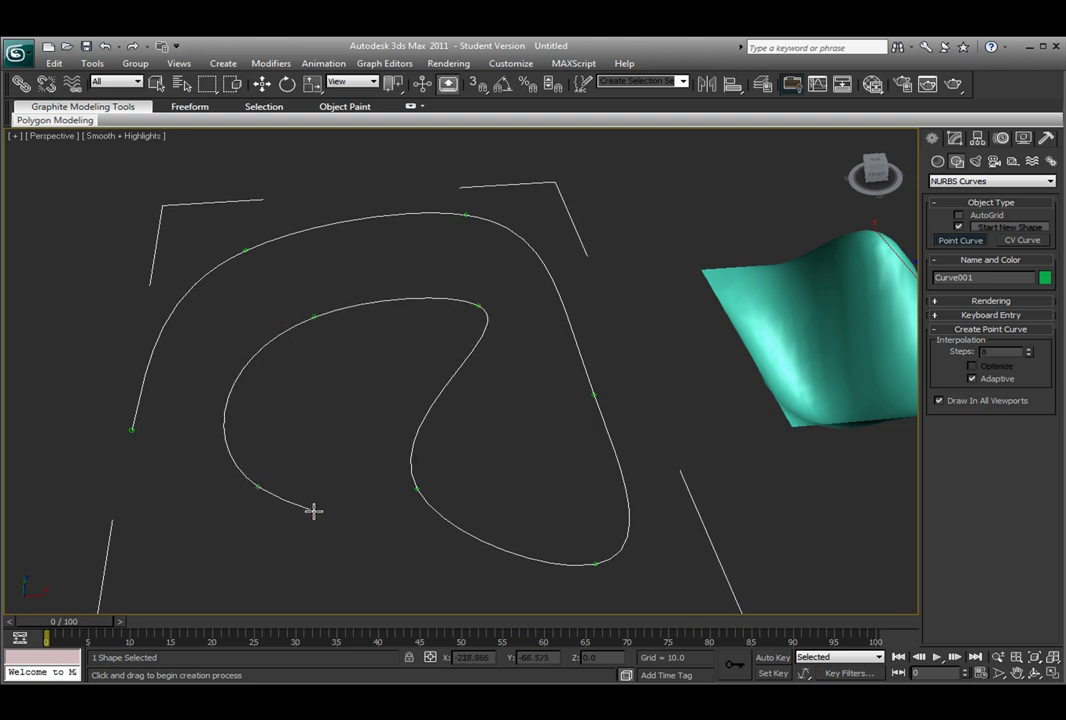
{"action": "right_click", "coordinate": [342, 420]}
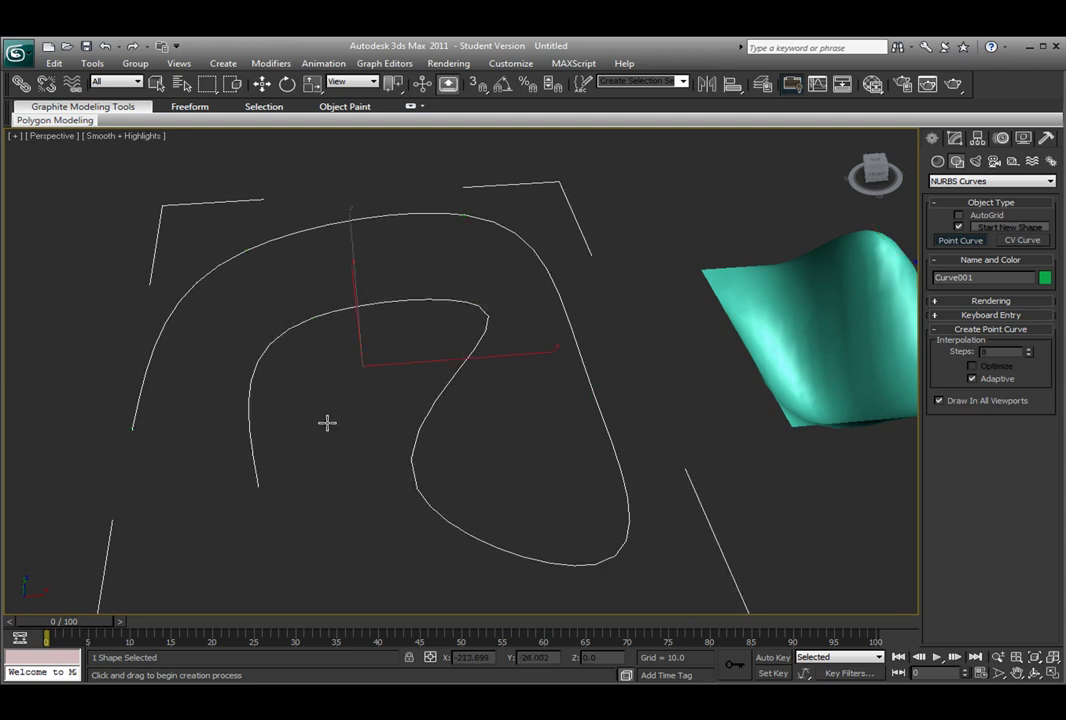
Draw a closed NURBS CV curve with nine control vertices in the empty area to the left of the green point curve
{"action": "scroll", "coordinate": [507, 397], "scroll_direction": "up", "scroll_amount": 6}
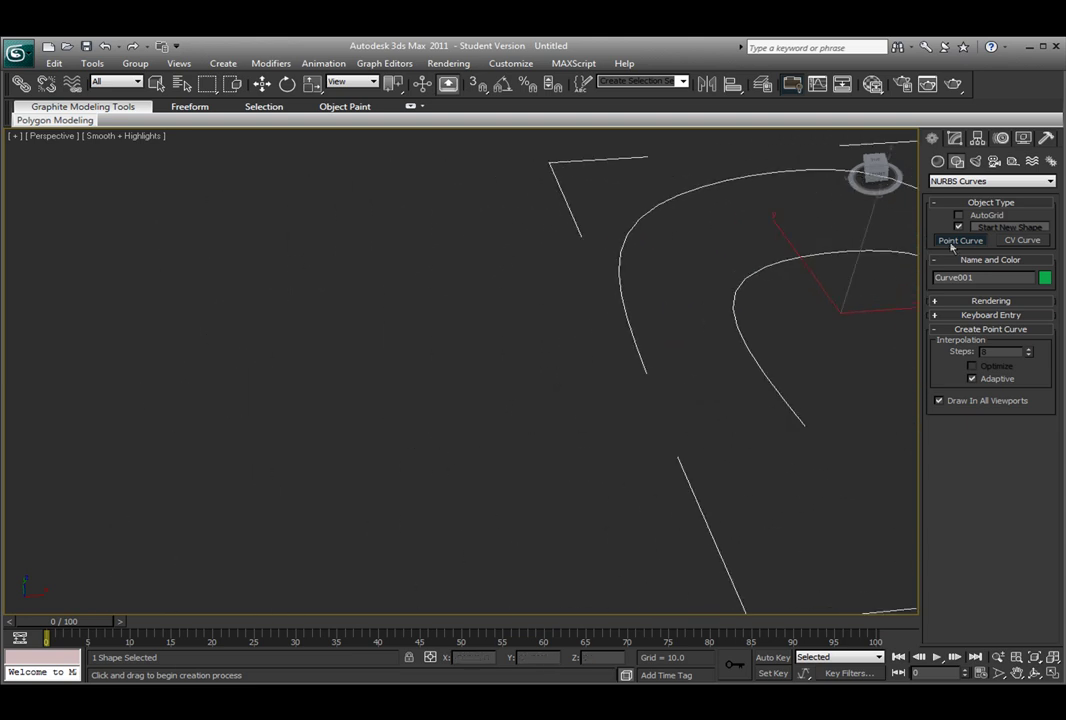
{"action": "left_click", "coordinate": [1010, 241]}
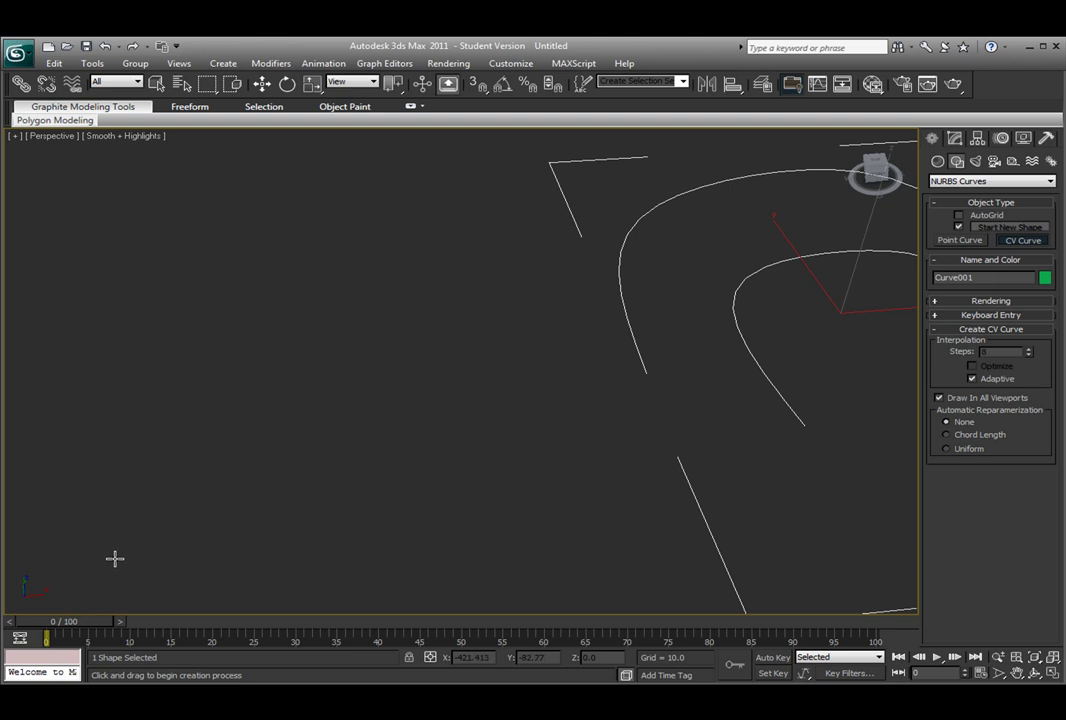
{"action": "left_click", "coordinate": [86, 471]}
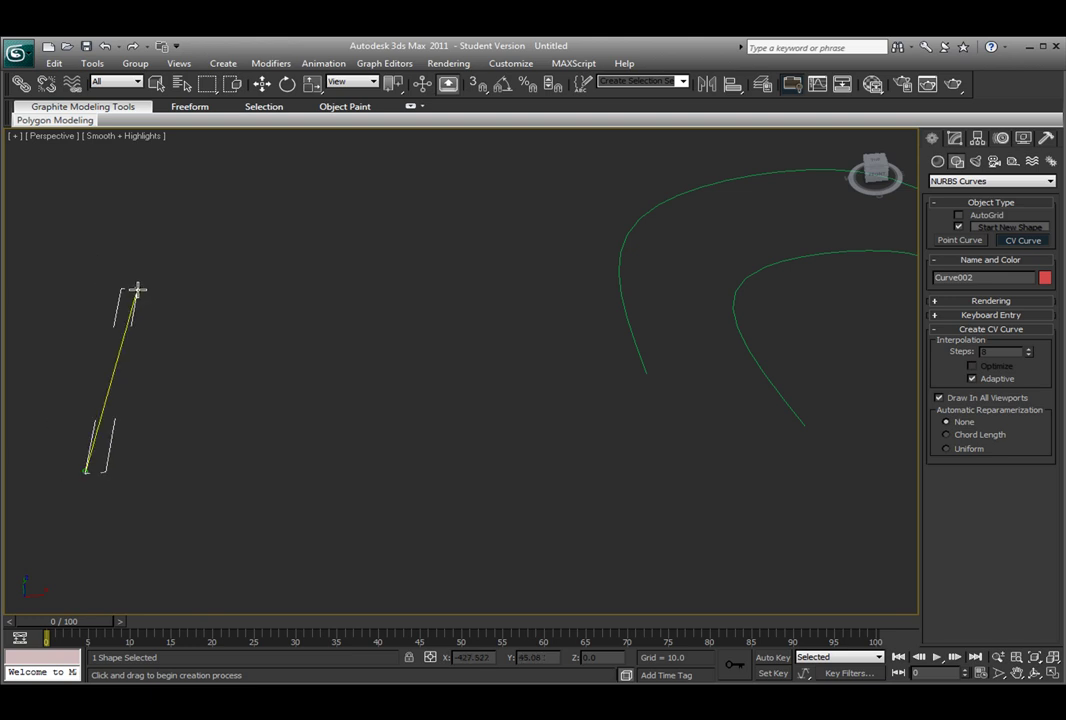
{"action": "left_click", "coordinate": [103, 267]}
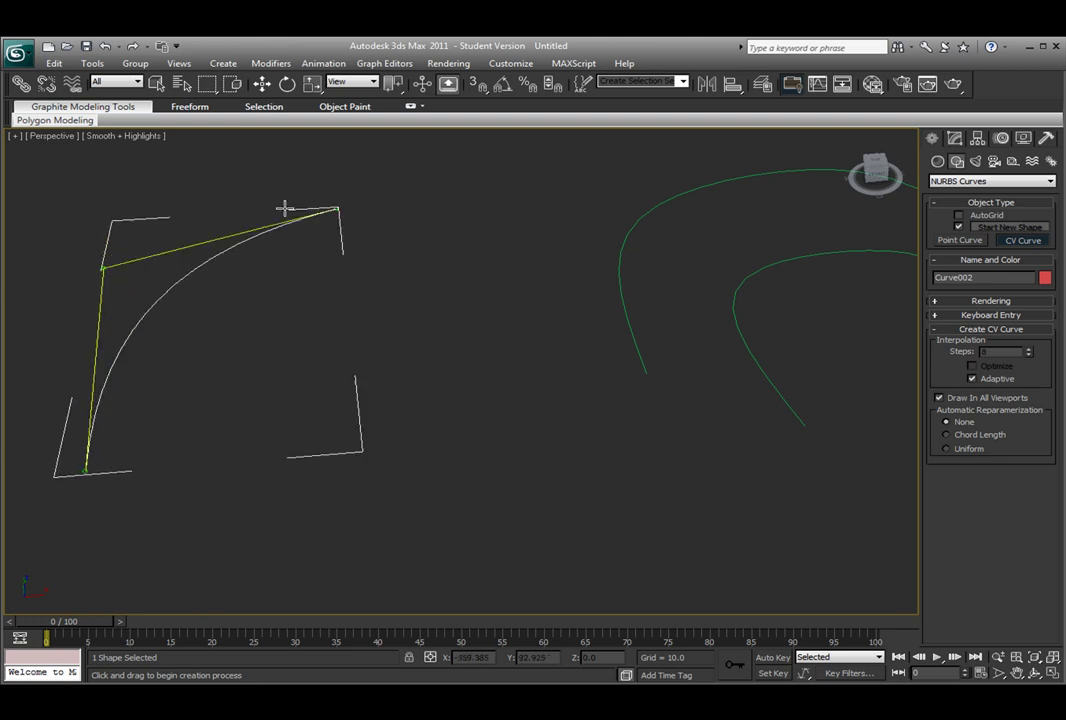
{"action": "left_click", "coordinate": [335, 202]}
{"action": "left_click", "coordinate": [557, 370]}
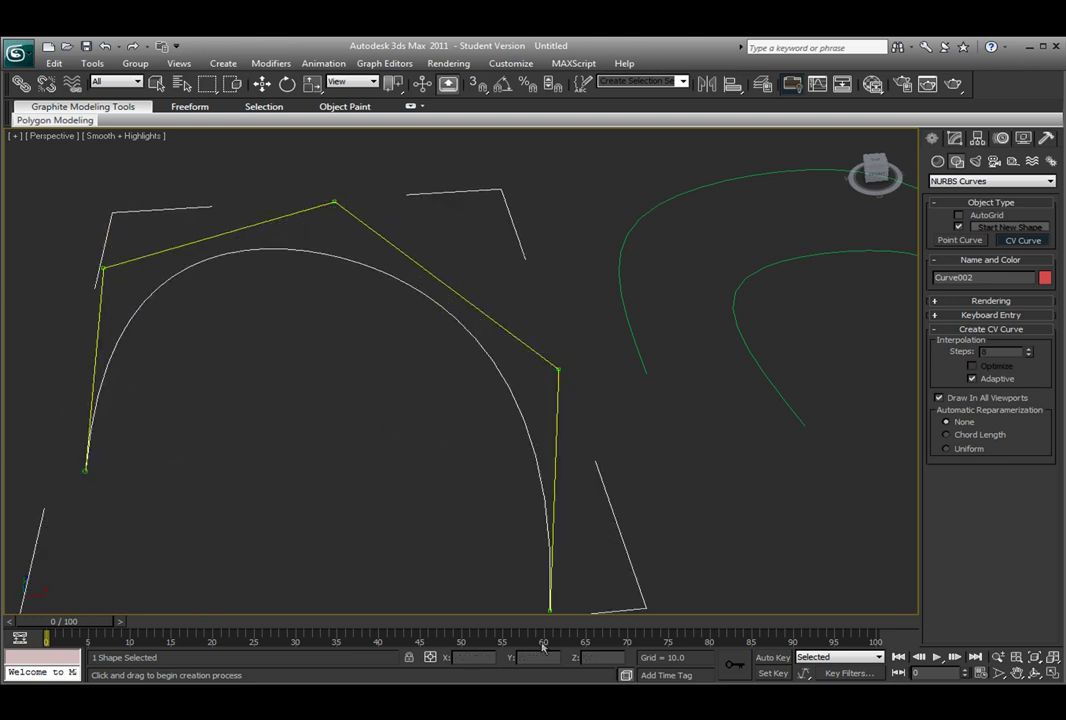
{"action": "left_click", "coordinate": [520, 554]}
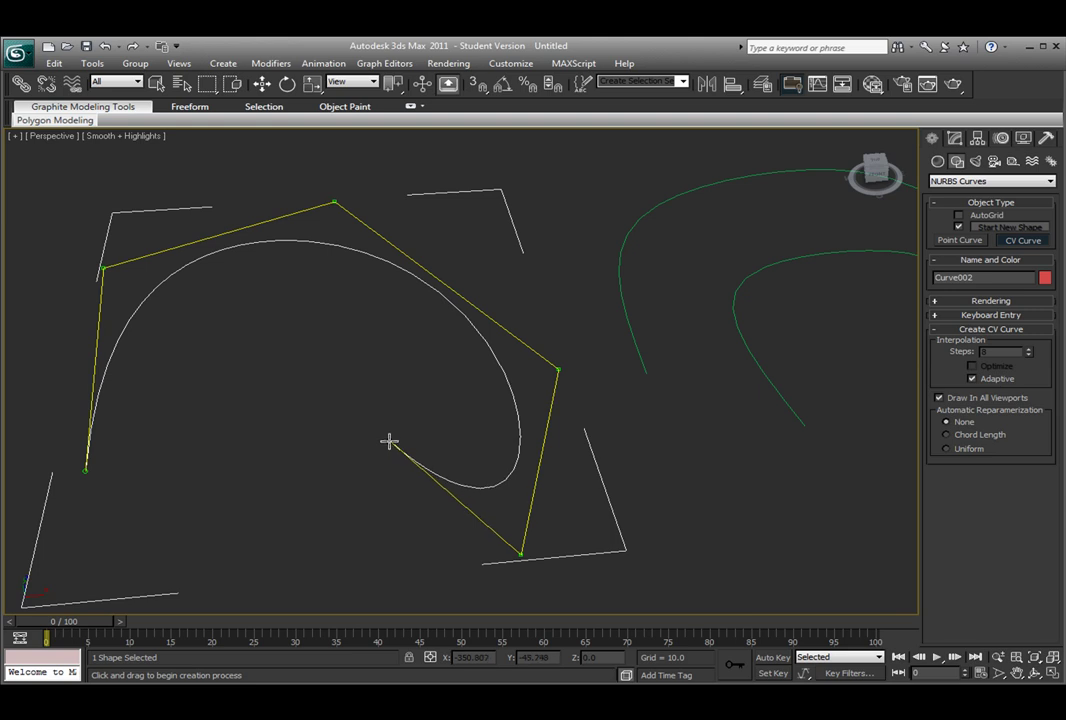
{"action": "left_click", "coordinate": [389, 441]}
{"action": "left_click", "coordinate": [364, 306]}
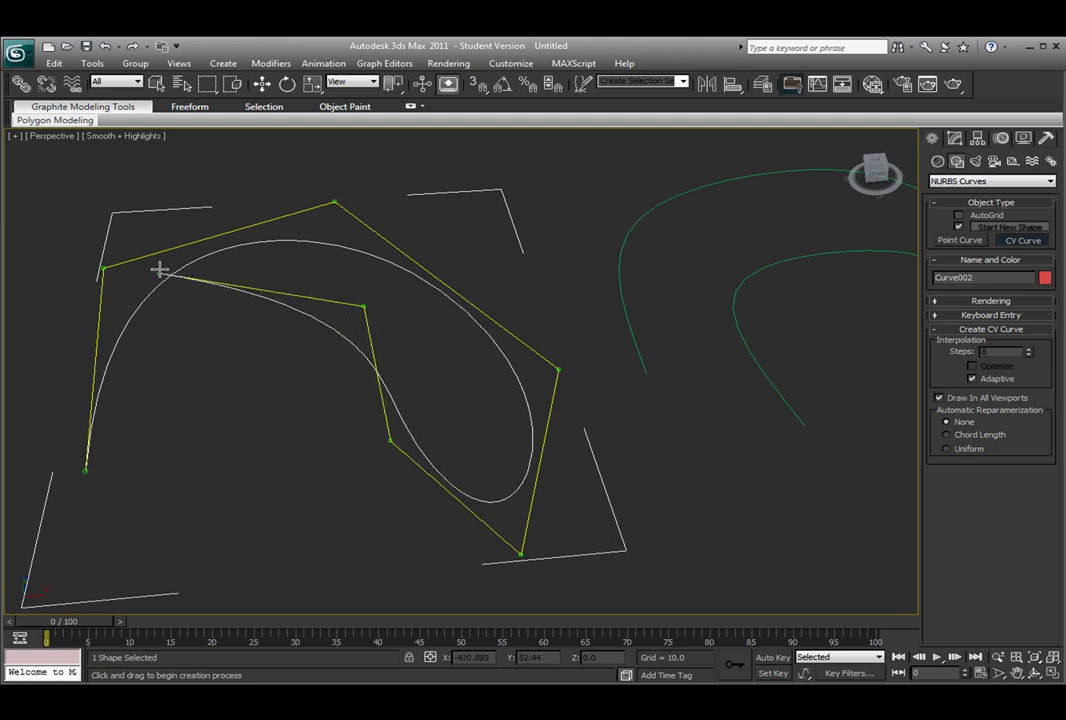
{"action": "left_click", "coordinate": [249, 407]}
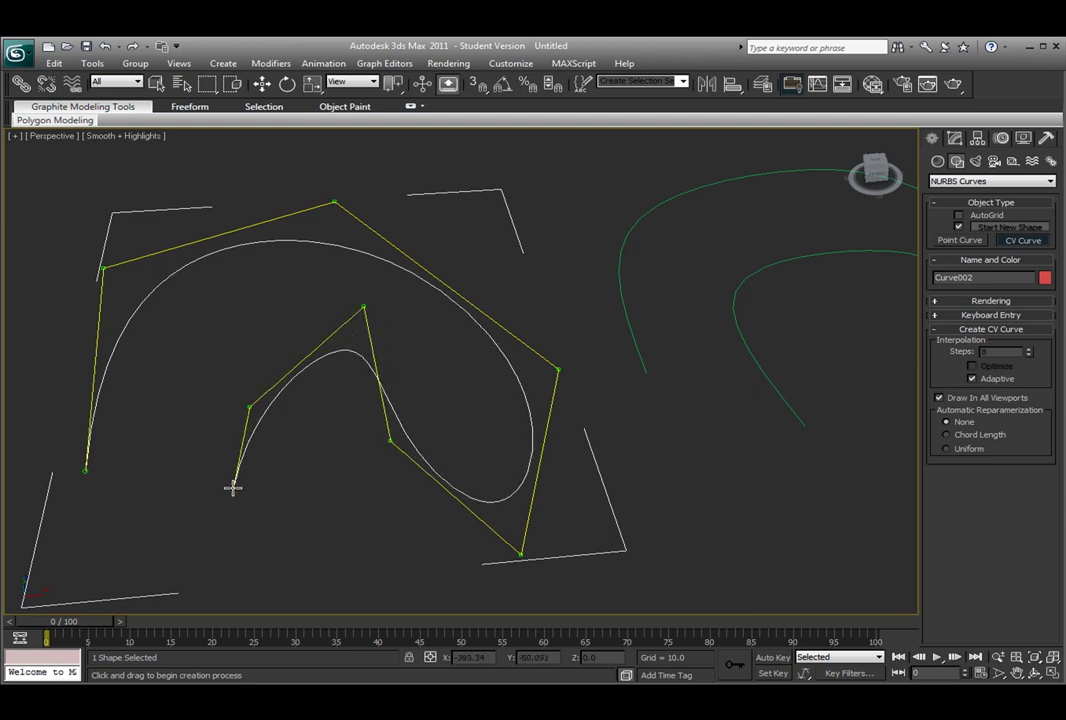
{"action": "left_click", "coordinate": [205, 487]}
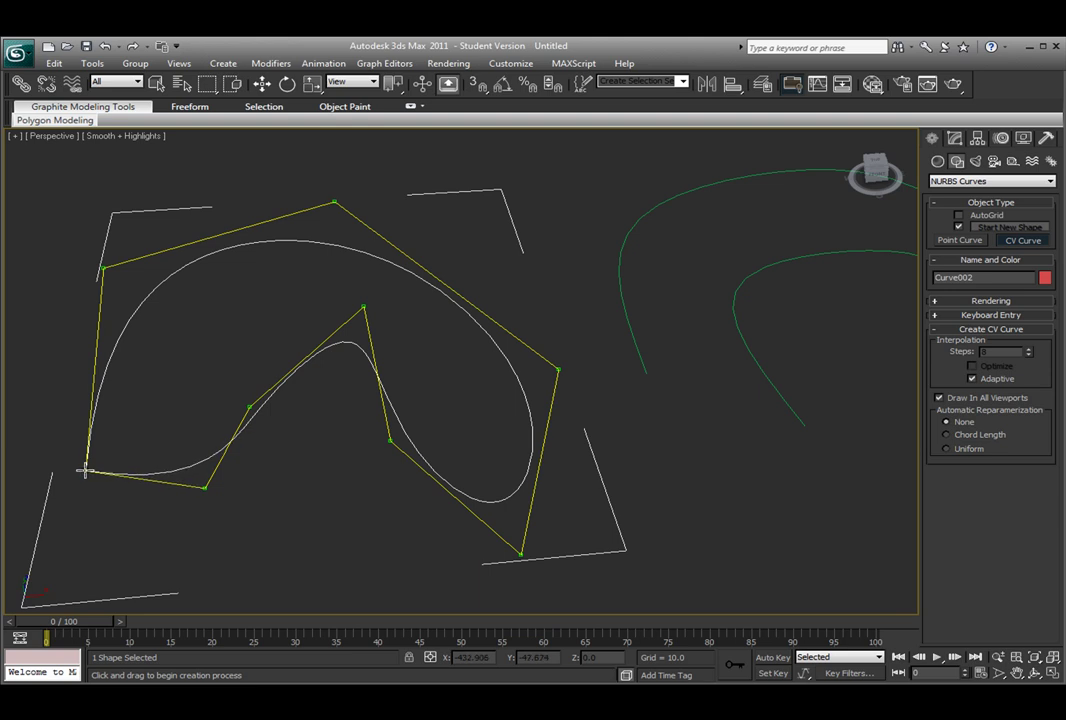
{"action": "left_click", "coordinate": [86, 470]}
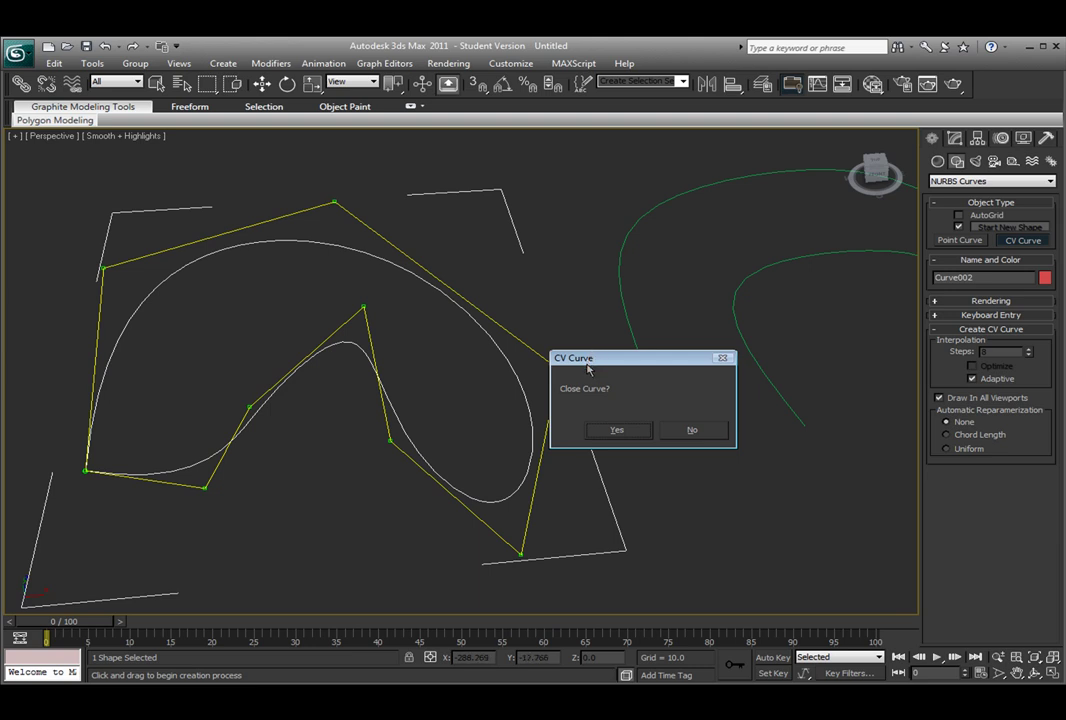
{"action": "left_click", "coordinate": [617, 430]}
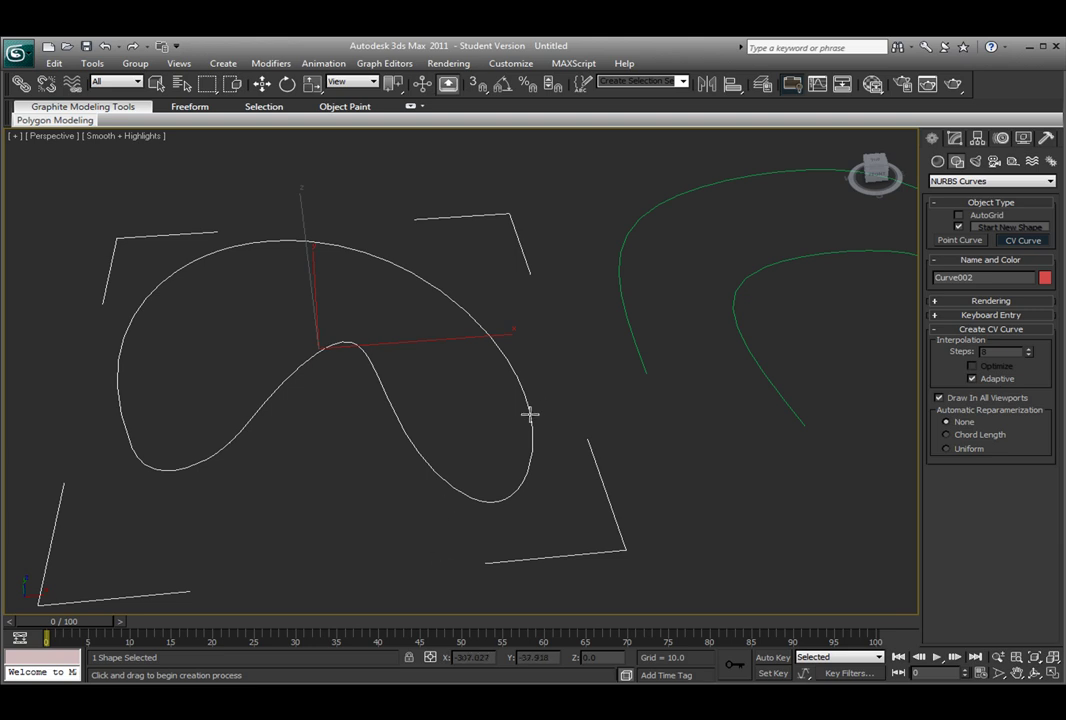
{"action": "mouse_move", "coordinate": [528, 416]}
{"action": "middle_mouse_down"}
{"action": "mouse_move", "coordinate": [476, 404]}
{"action": "mouse_move", "coordinate": [528, 416]}
{"action": "middle_mouse_up"}
{"action": "scroll", "coordinate": [528, 416], "scroll_direction": "down", "scroll_amount": 3}
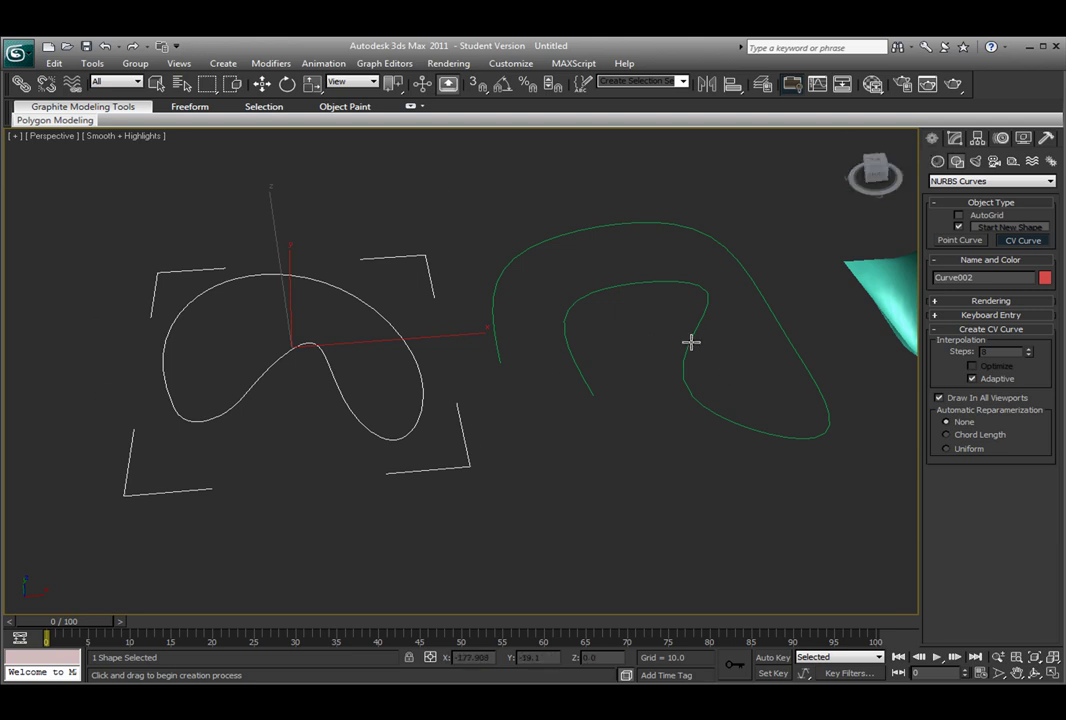
{"action": "middle_click_drag", "start_coordinate": [690, 343], "coordinate": [250, 320]}
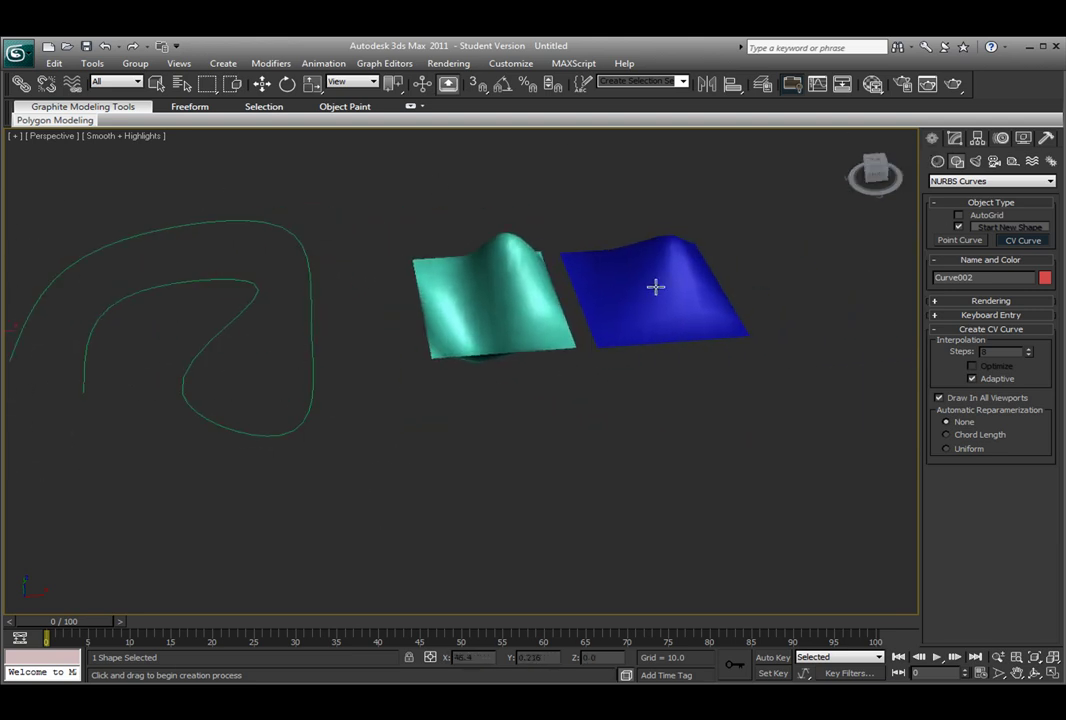
{"action": "middle_click_drag", "start_coordinate": [374, 393], "coordinate": [666, 409]}
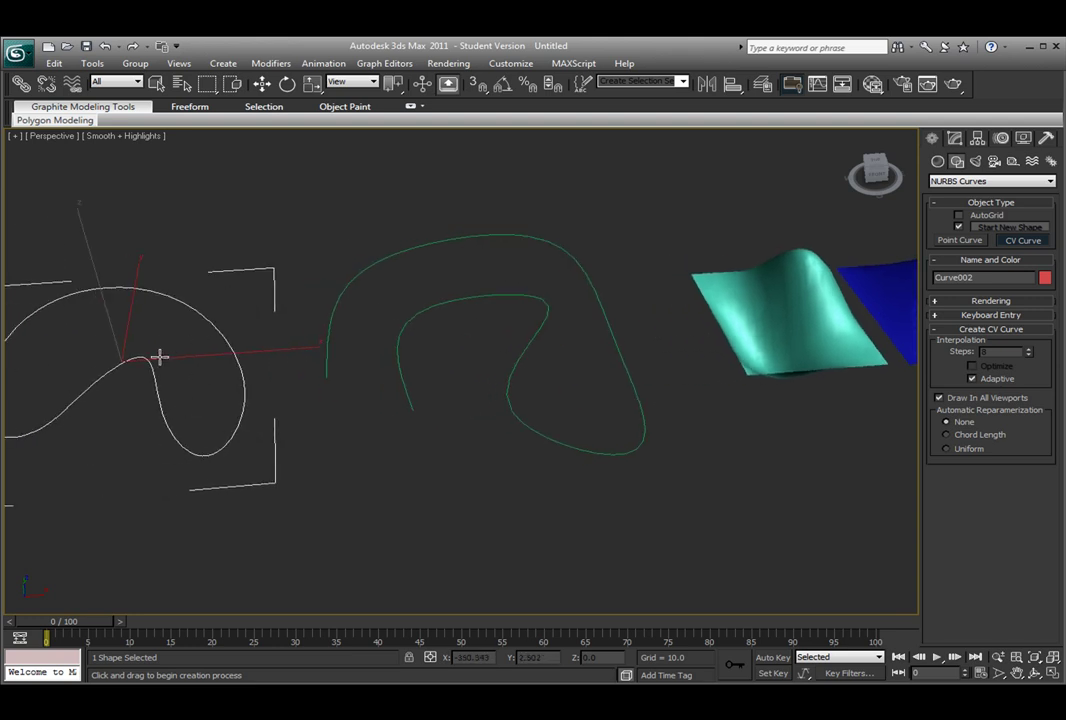
{"action": "middle_click_drag", "start_coordinate": [159, 357], "coordinate": [362, 388]}
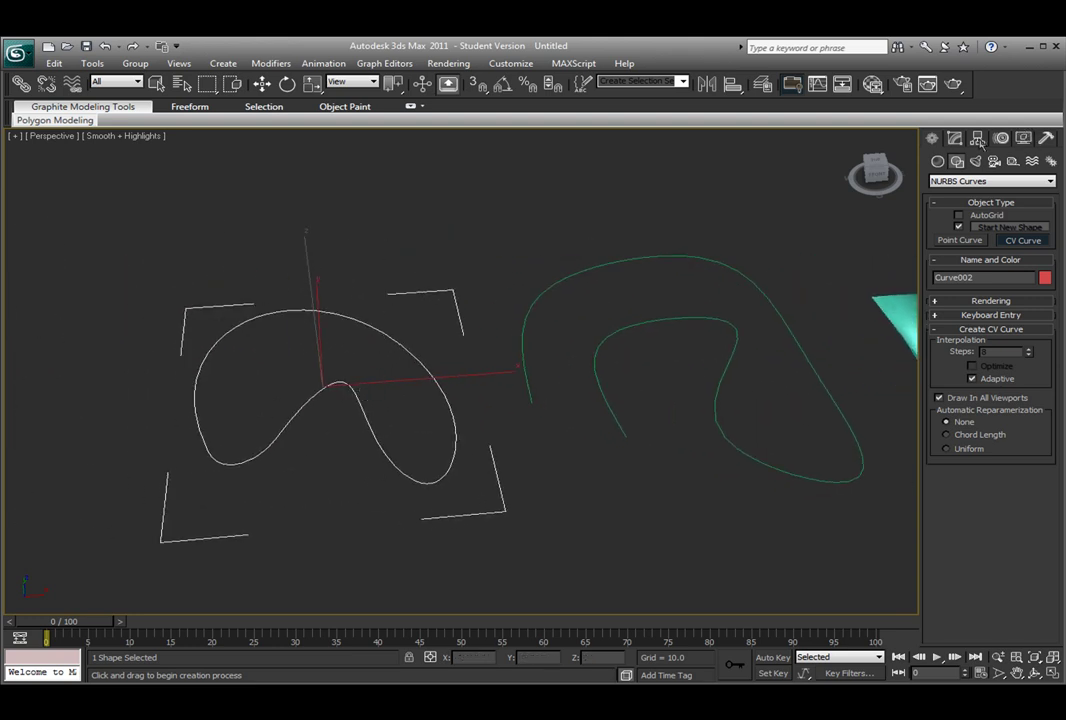
Draw an open Line spline to the left of the closed CV curve, with five corner vertices followed by three Bezier vertices
{"action": "left_click", "coordinate": [964, 181]}
{"action": "left_click", "coordinate": [962, 193]}
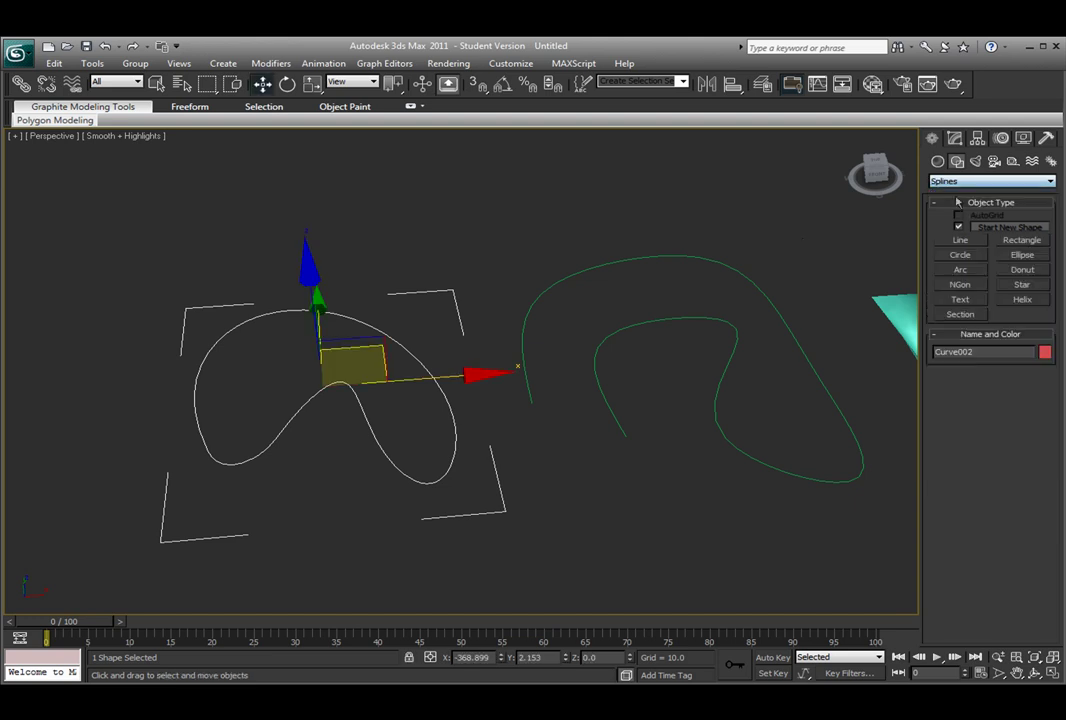
{"action": "middle_click_drag", "start_coordinate": [665, 341], "coordinate": [905, 365]}
{"action": "left_click", "coordinate": [962, 241]}
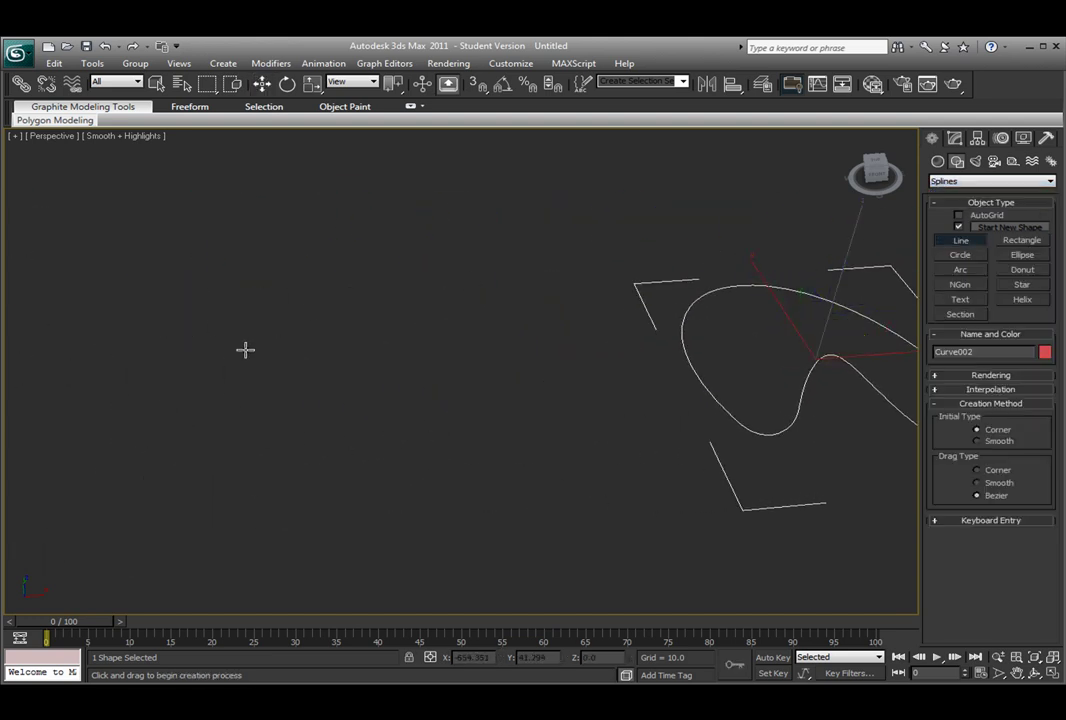
{"action": "left_click", "coordinate": [131, 476]}
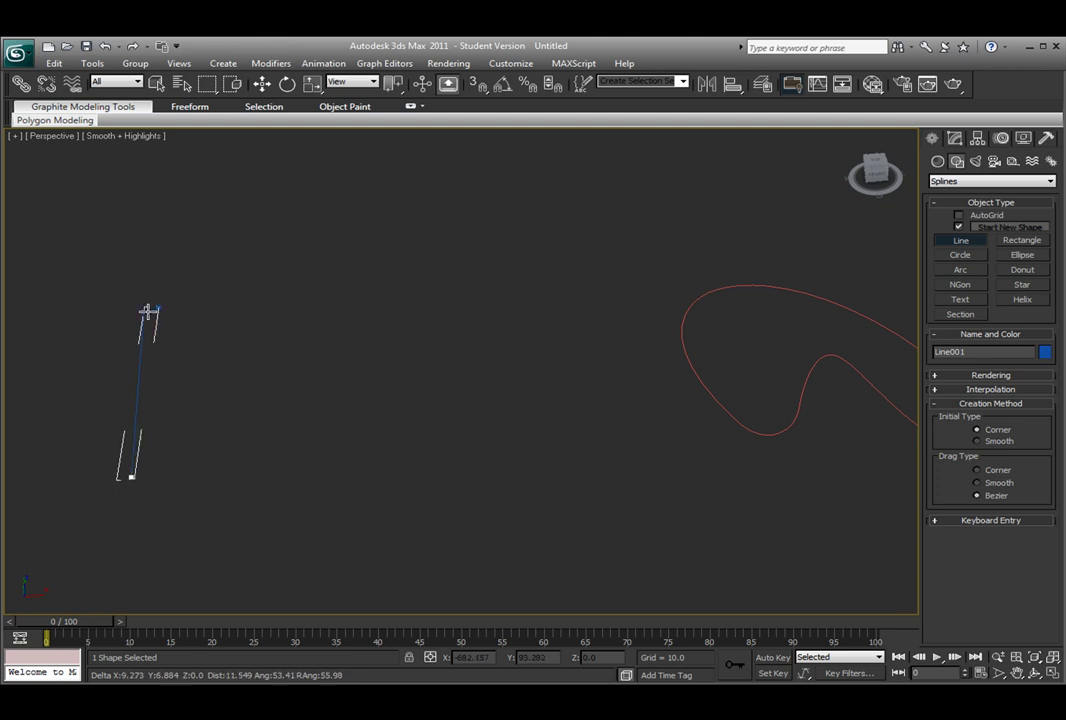
{"action": "left_click", "coordinate": [144, 313]}
{"action": "left_click", "coordinate": [290, 235]}
{"action": "left_click", "coordinate": [451, 275]}
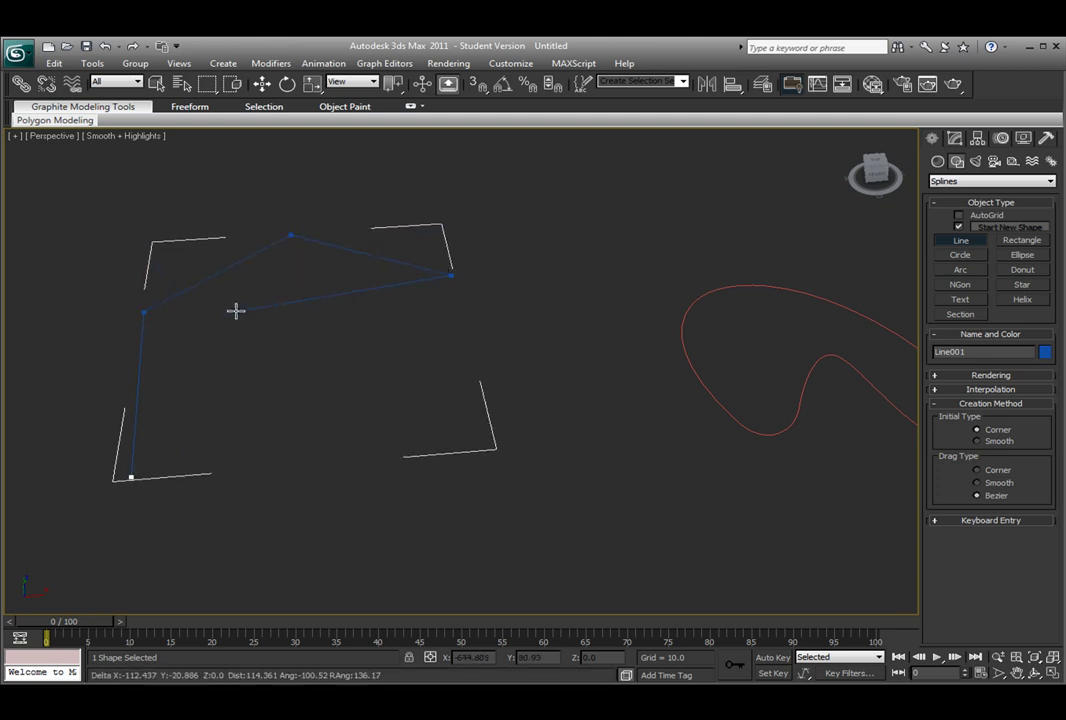
{"action": "left_click", "coordinate": [237, 312]}
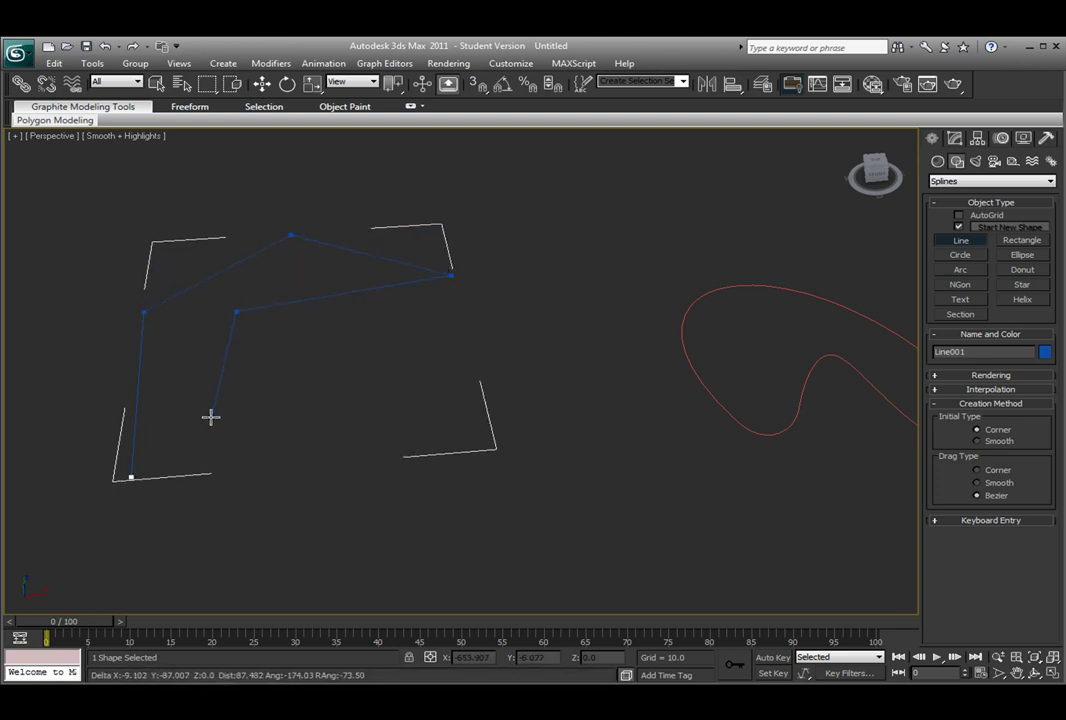
{"action": "left_click_drag", "start_coordinate": [218, 400], "coordinate": [324, 457]}
{"action": "left_click_drag", "start_coordinate": [334, 374], "coordinate": [385, 328]}
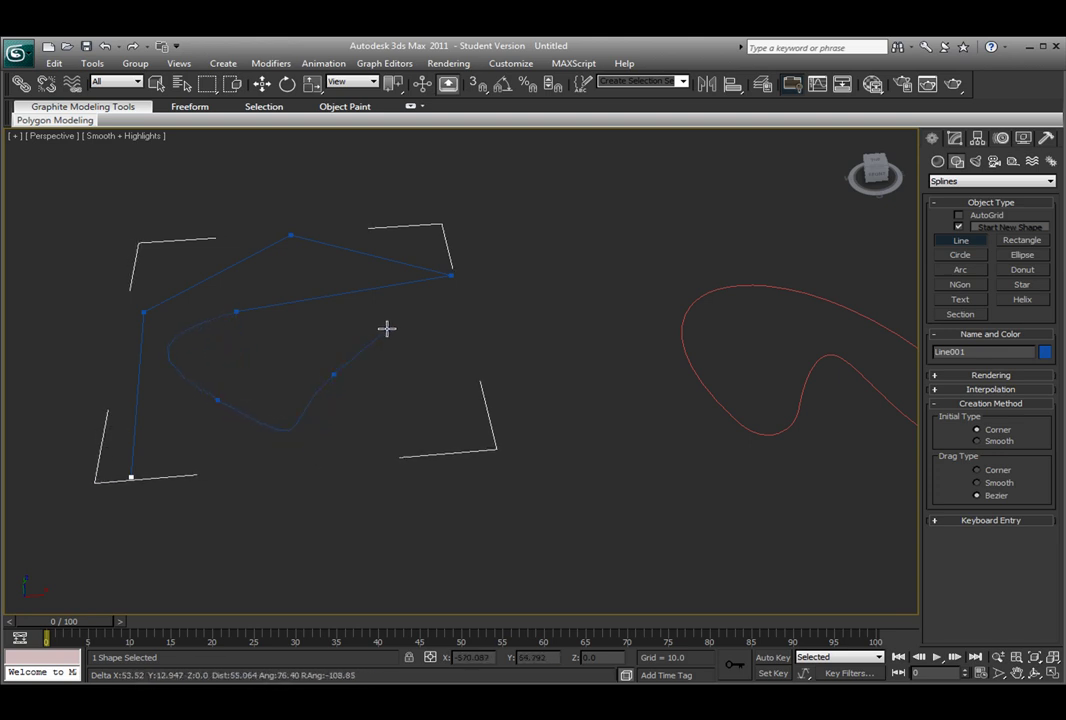
{"action": "left_click_drag", "start_coordinate": [451, 331], "coordinate": [464, 414]}
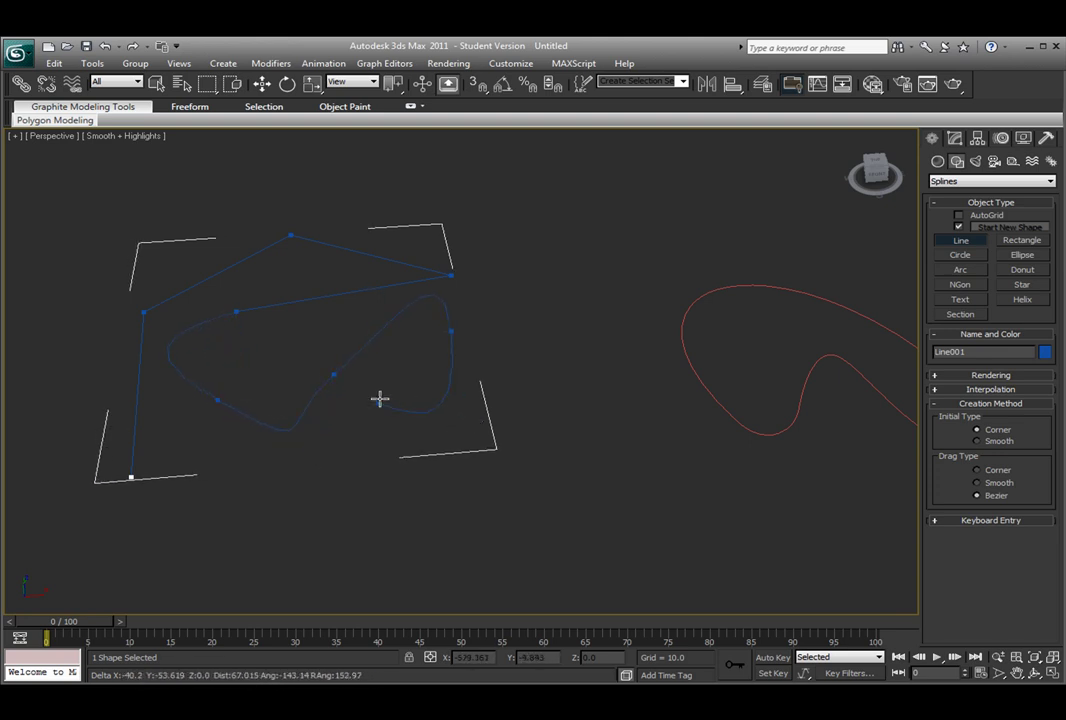
{"action": "right_click", "coordinate": [264, 475]}
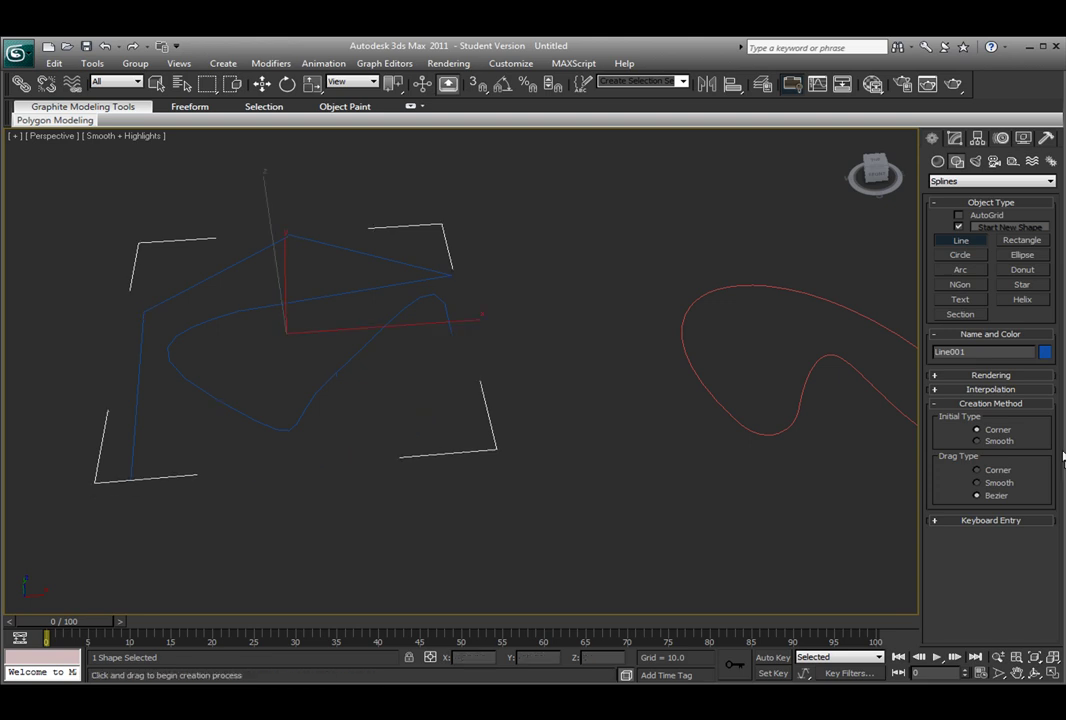
Place a Text spline reading HELLO at size 50 in front of the blue line spline
{"action": "left_click", "coordinate": [962, 300]}
{"action": "middle_click_drag", "start_coordinate": [538, 302], "coordinate": [785, 247]}
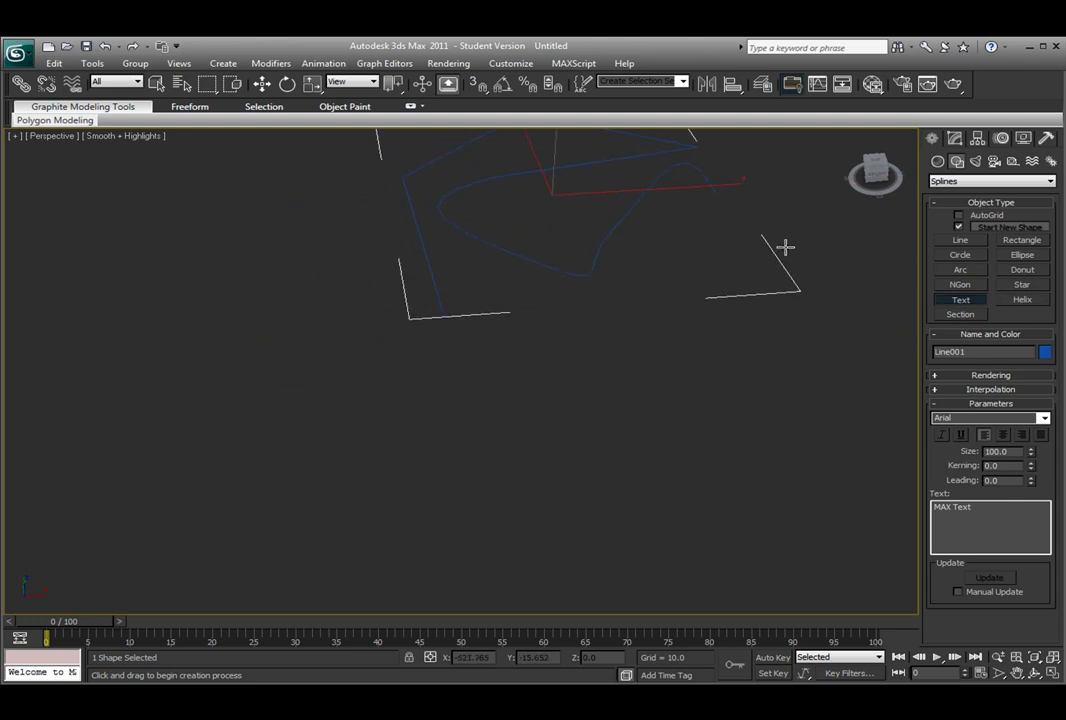
{"action": "left_click_drag", "start_coordinate": [1006, 519], "coordinate": [933, 507]}
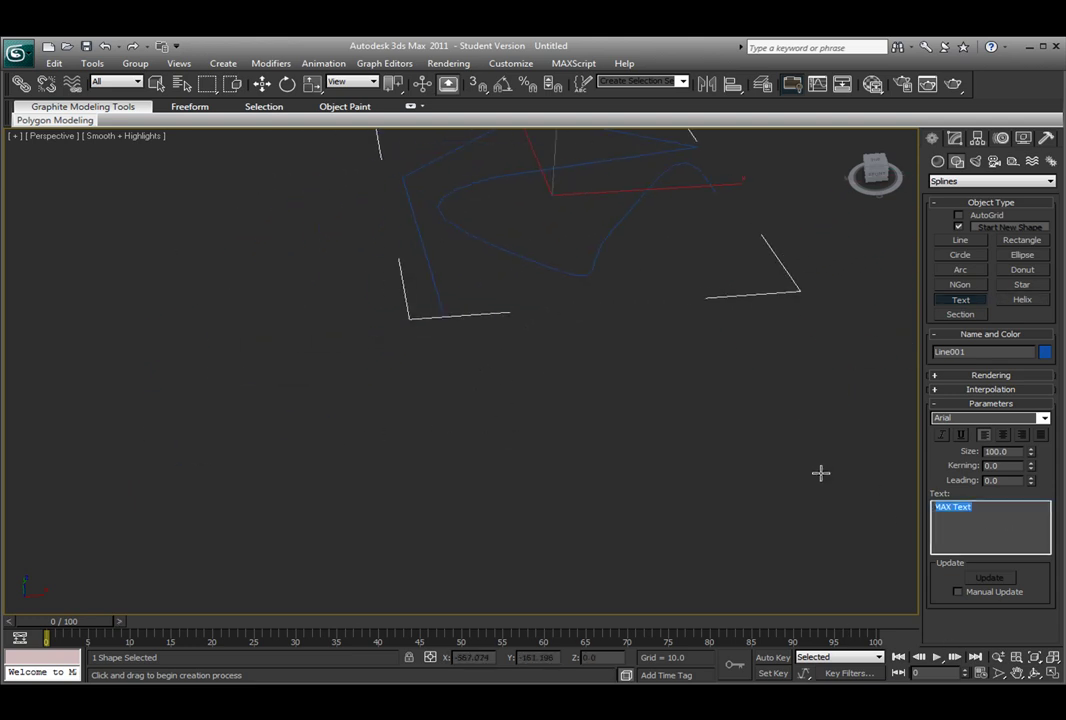
{"action": "type", "text": "HELLO"}
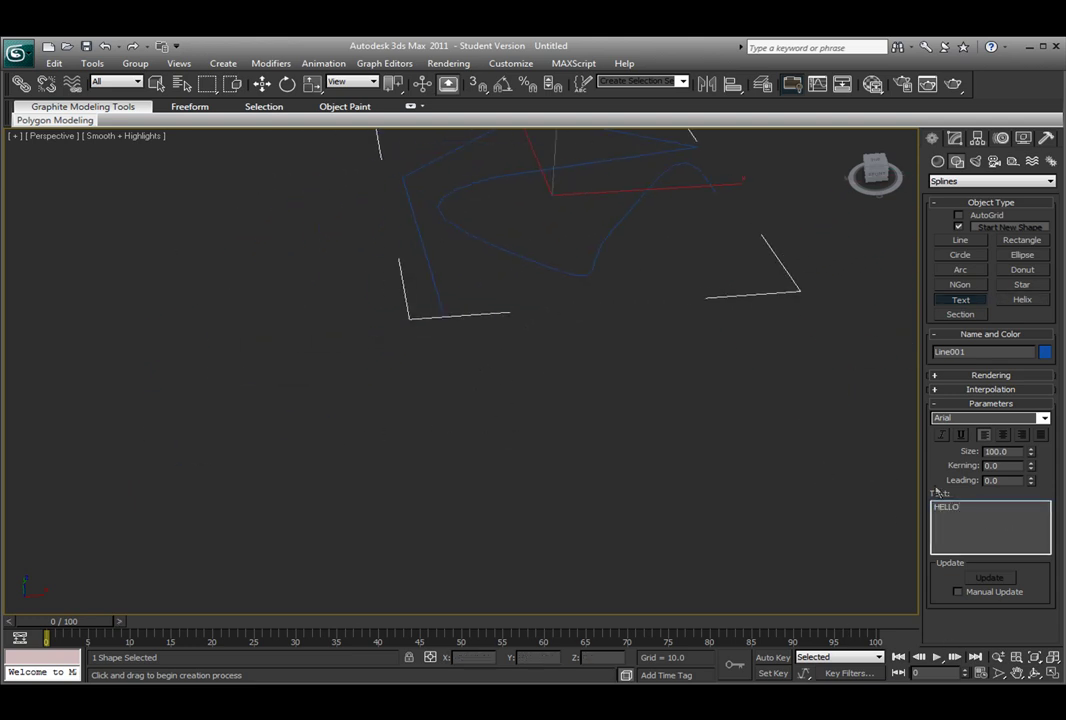
{"action": "left_click_drag", "start_coordinate": [1013, 452], "coordinate": [957, 450]}
{"action": "type", "text": "850"}
{"action": "left_click_drag", "start_coordinate": [233, 371], "coordinate": [466, 475]}
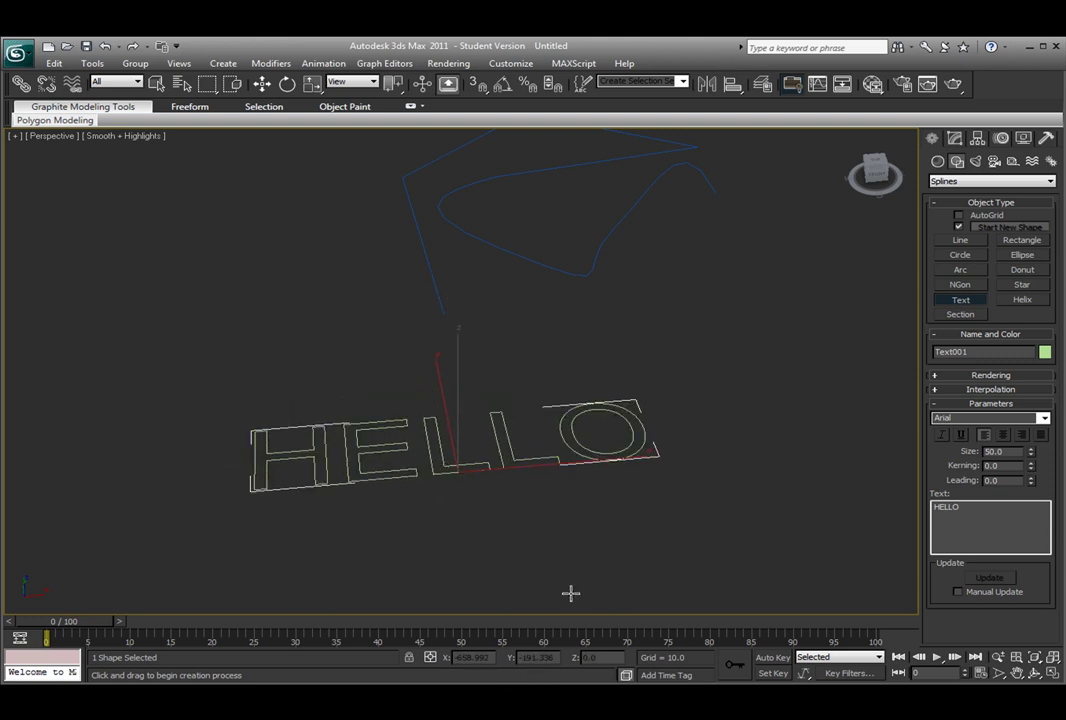
Create a Cap surface on the closed red CV curve
{"action": "middle_click_drag", "start_coordinate": [707, 357], "coordinate": [551, 386], "text": "alt"}
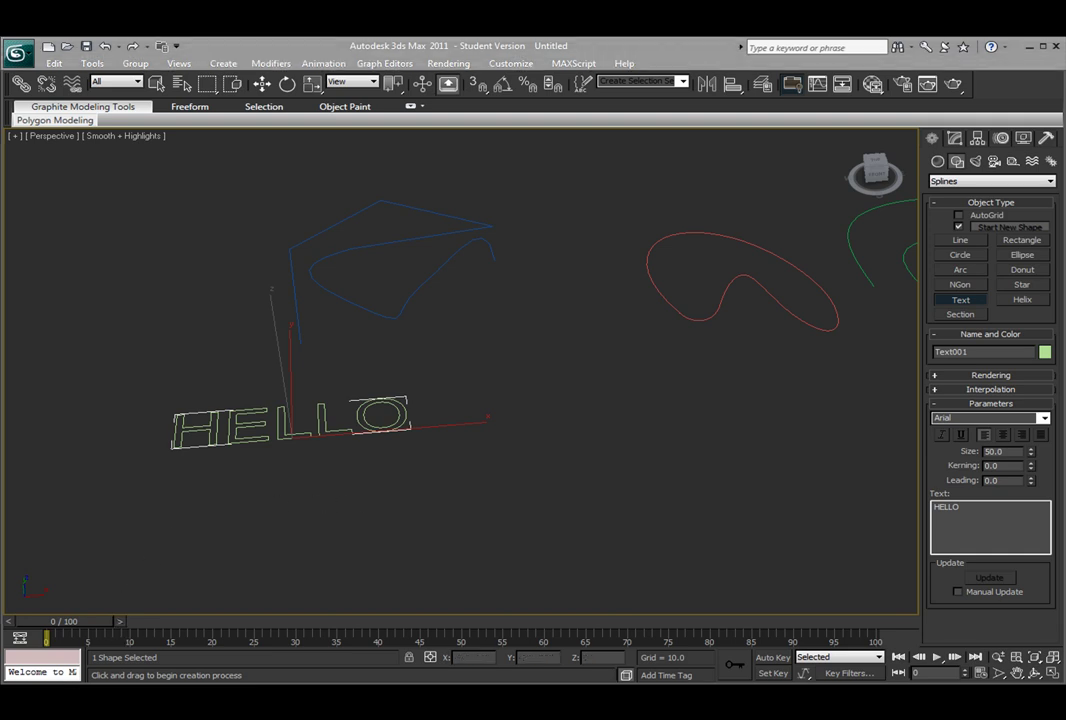
{"action": "key", "text": "w"}
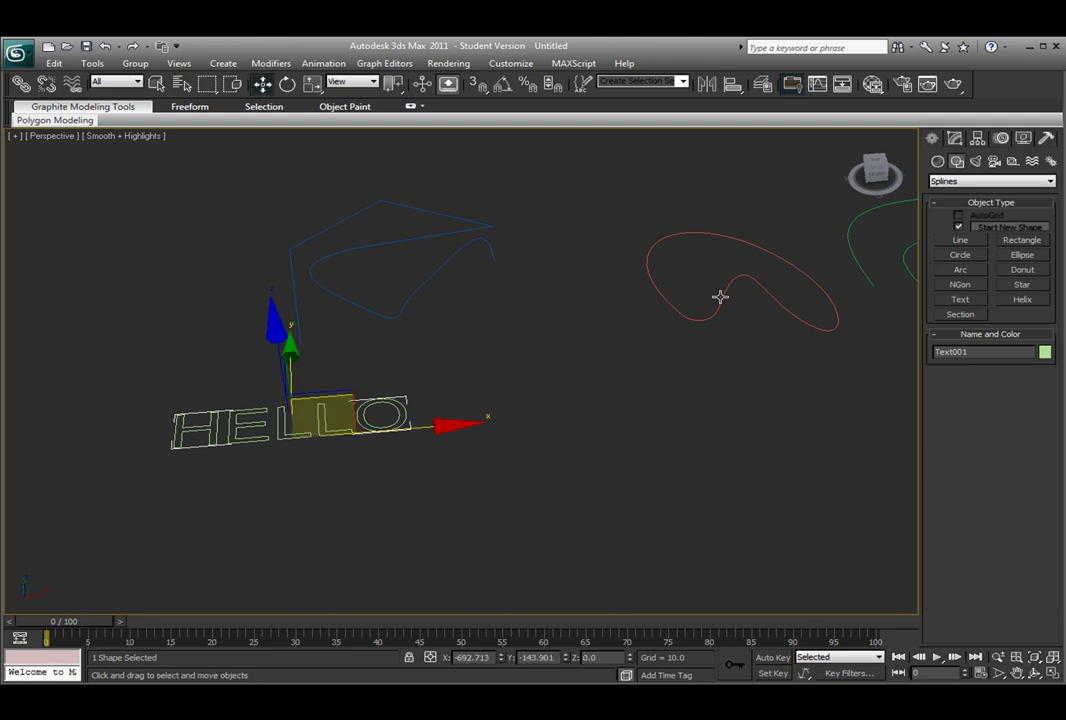
{"action": "left_click", "coordinate": [720, 297]}
{"action": "key", "text": "z"}
{"action": "scroll", "coordinate": [714, 312], "scroll_direction": "down", "scroll_amount": 1}
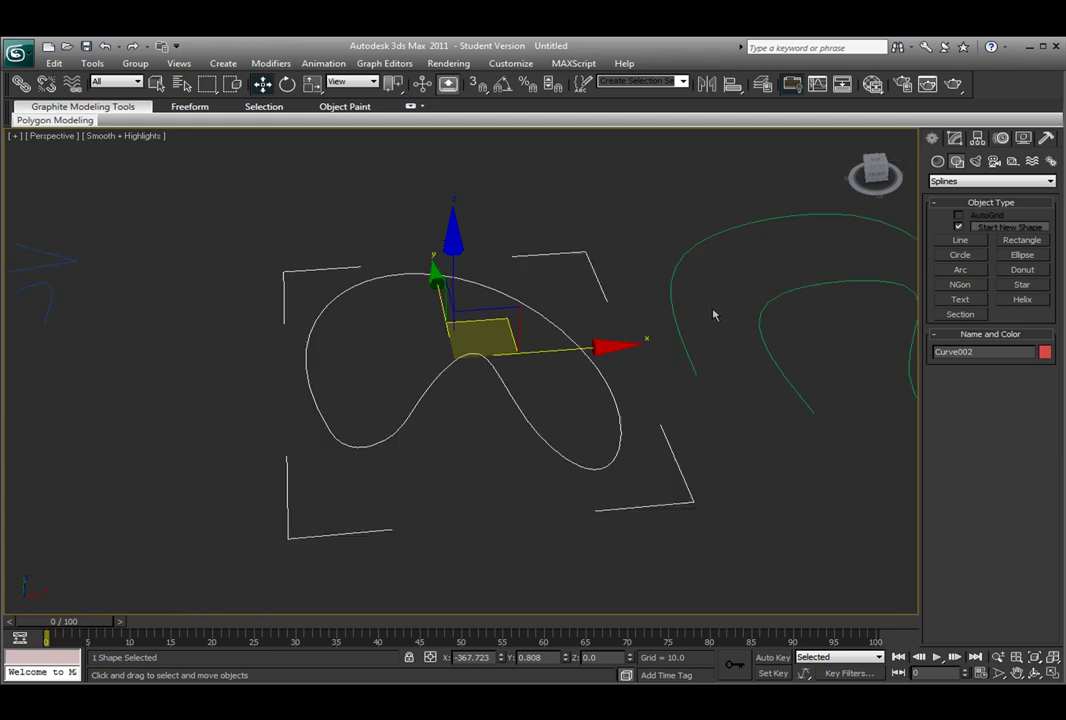
{"action": "middle_click_drag", "start_coordinate": [714, 312], "coordinate": [685, 307]}
{"action": "left_click", "coordinate": [955, 138]}
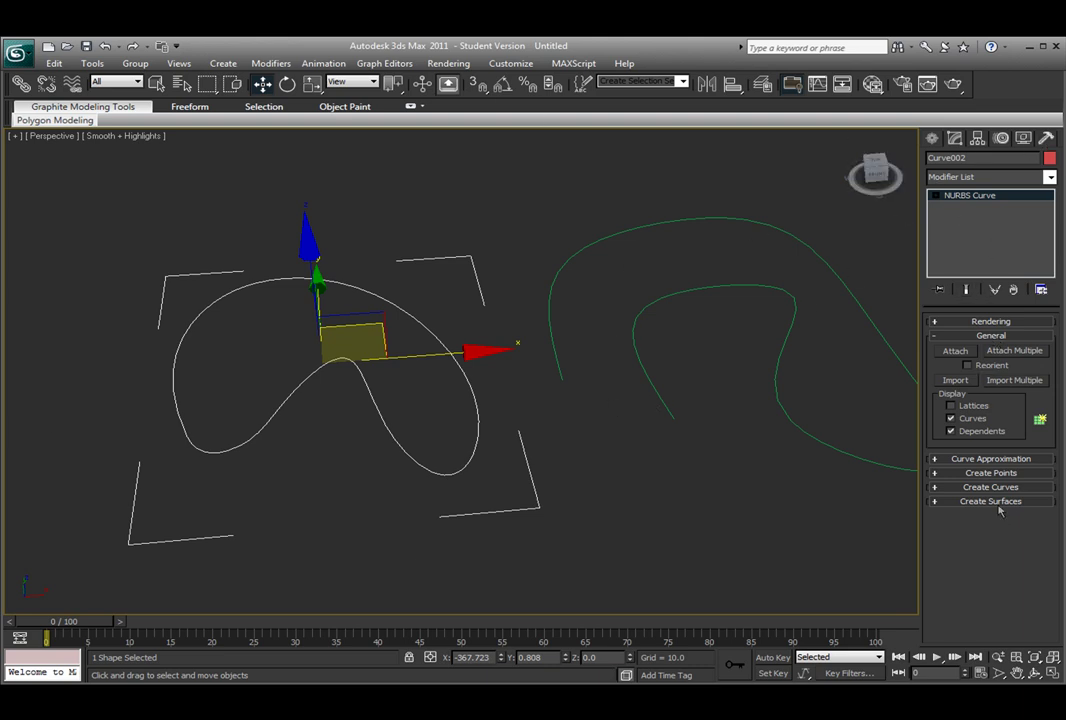
{"action": "left_click", "coordinate": [935, 501]}
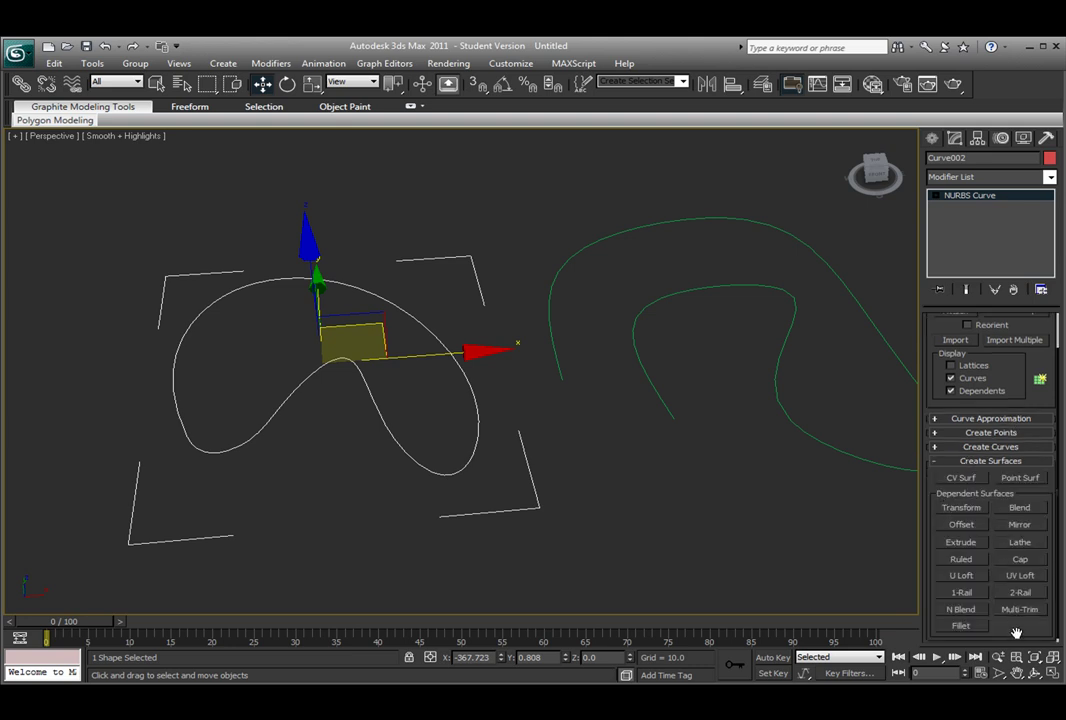
{"action": "left_click_drag", "start_coordinate": [1016, 633], "coordinate": [1014, 606]}
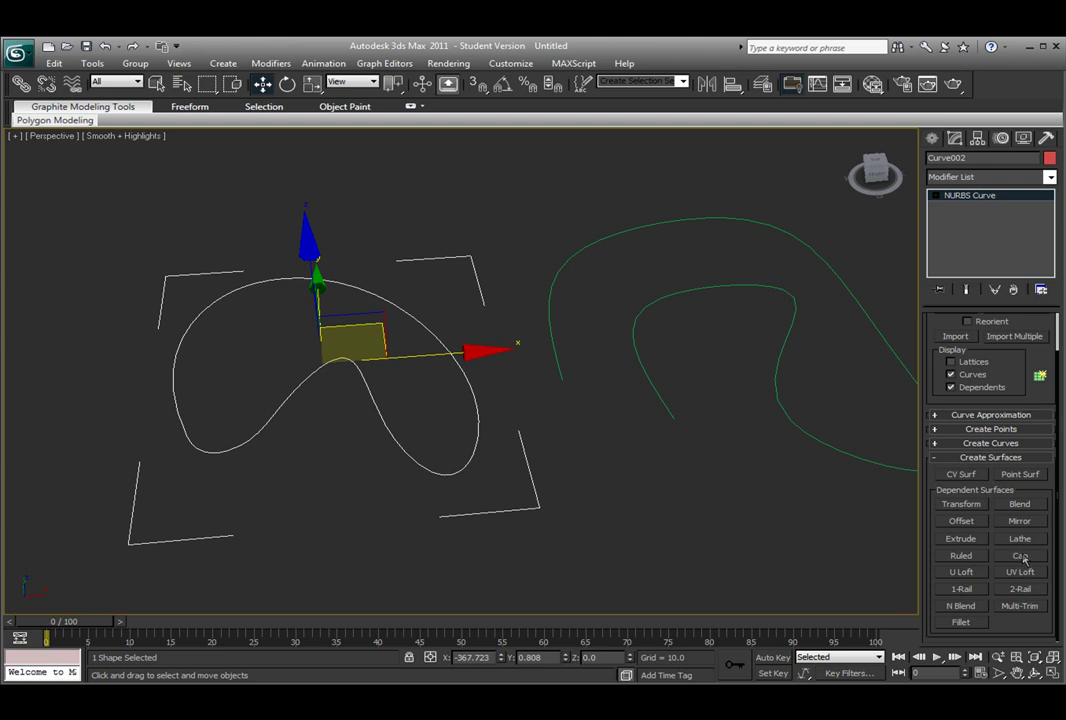
{"action": "left_click", "coordinate": [1021, 556]}
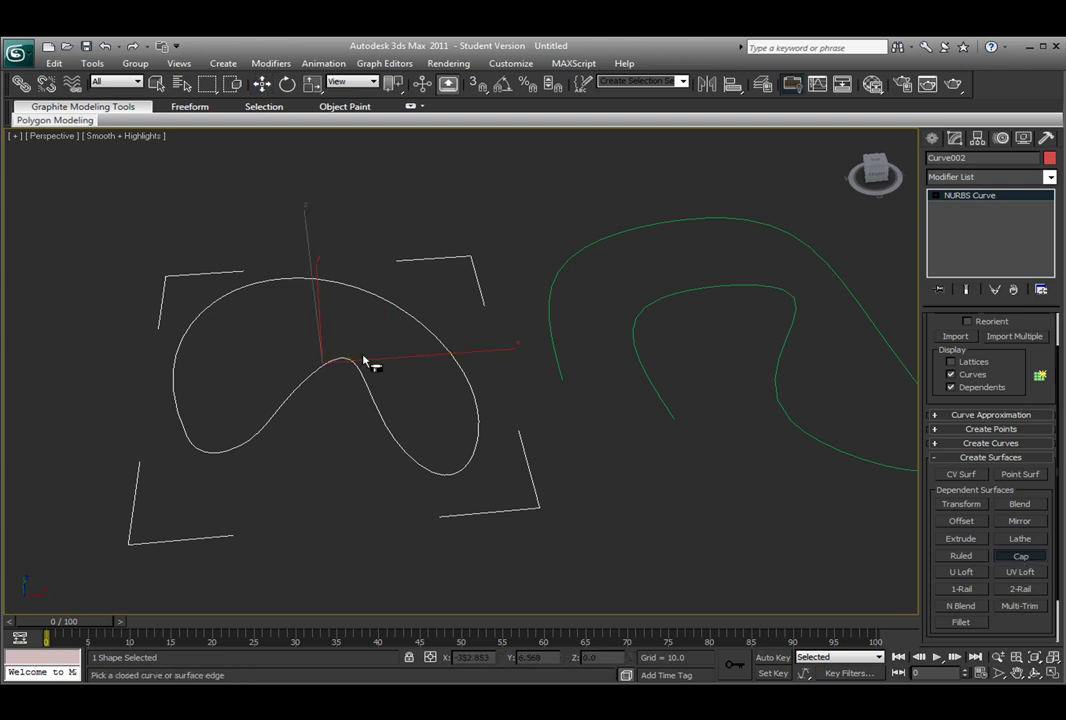
{"action": "left_click", "coordinate": [424, 327]}
{"action": "middle_click_drag", "start_coordinate": [447, 345], "coordinate": [598, 448], "text": "alt"}
{"action": "scroll", "coordinate": [1030, 580], "scroll_direction": "down", "scroll_amount": 3}
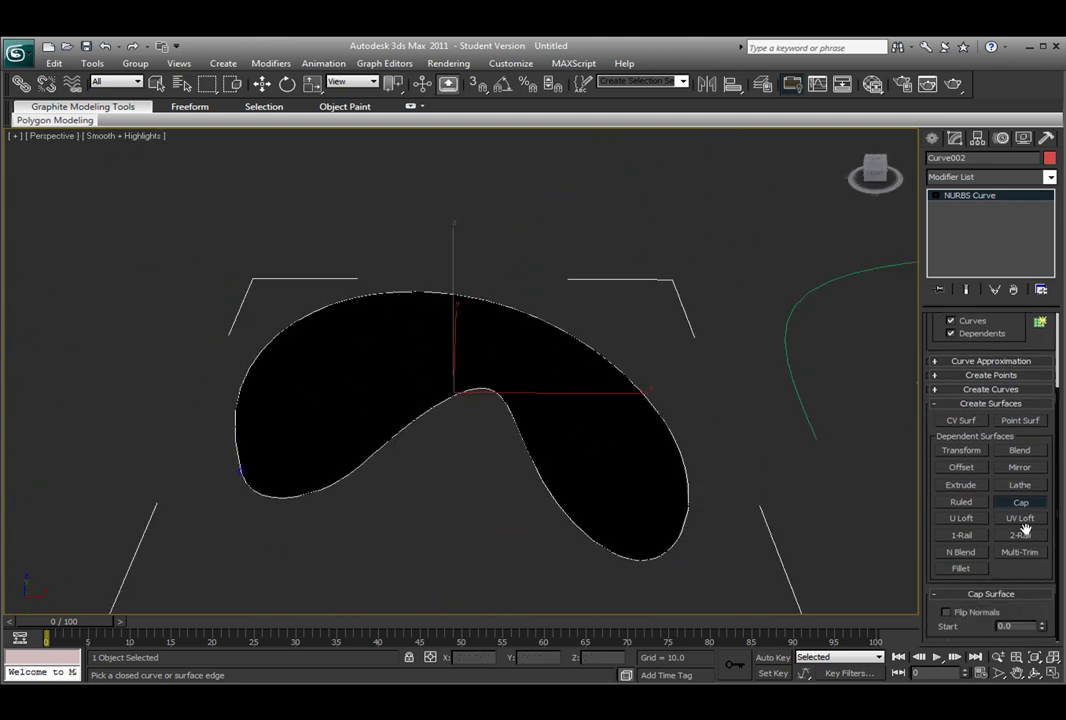
Flip the normals of the new Cap surface on the closed red curve and finish the Cap command
{"action": "left_click", "coordinate": [948, 613]}
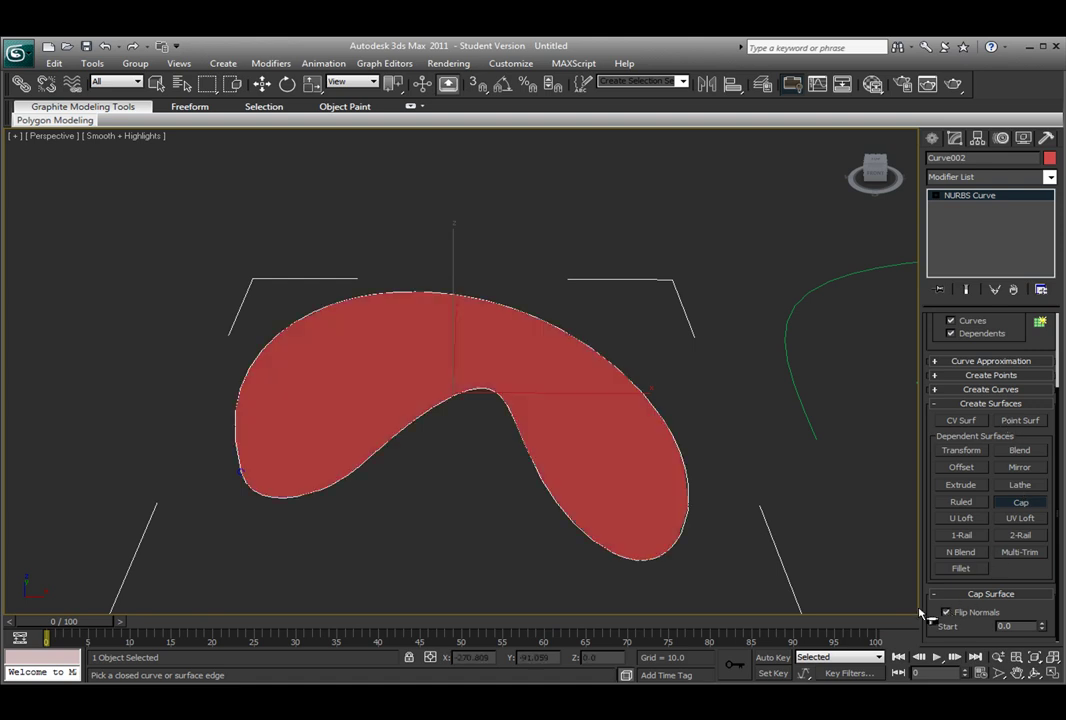
{"action": "middle_click_drag", "start_coordinate": [580, 472], "coordinate": [614, 447], "text": "alt"}
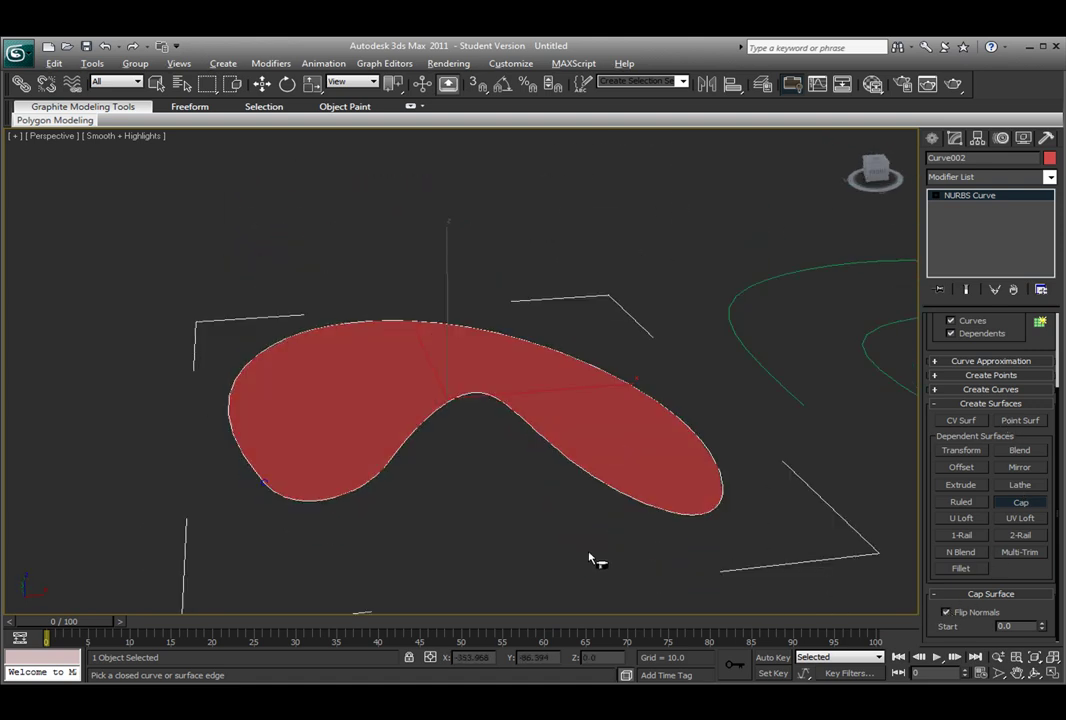
{"action": "middle_click_drag", "start_coordinate": [595, 564], "coordinate": [563, 557], "text": "alt"}
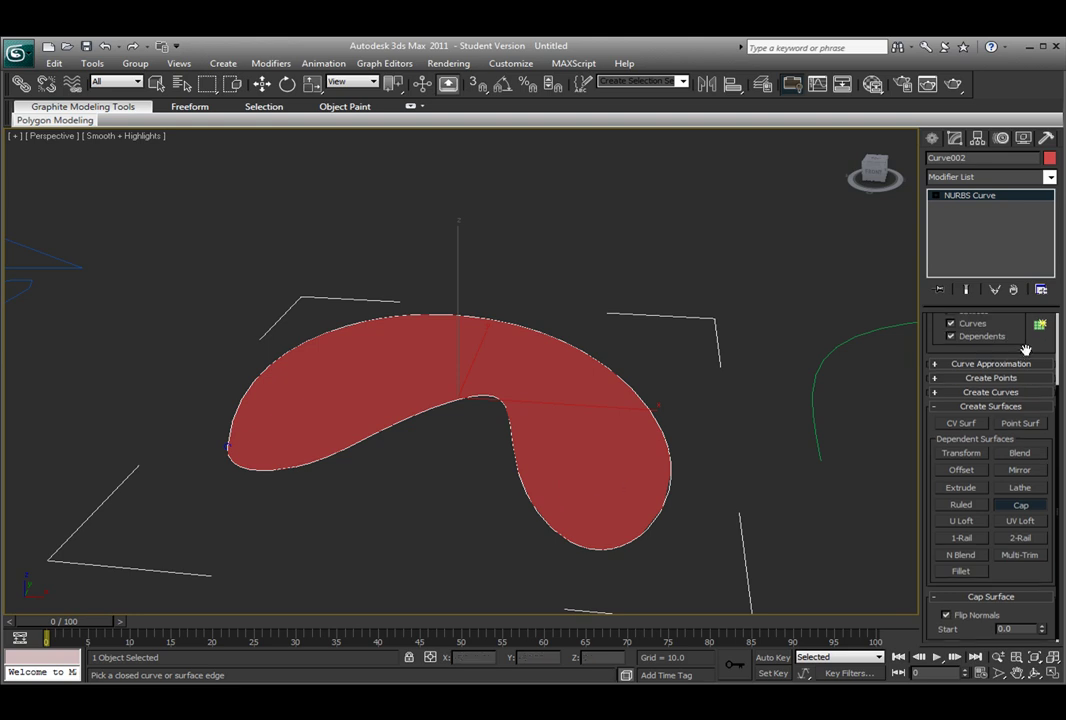
{"action": "left_click_drag", "start_coordinate": [999, 351], "coordinate": [1019, 460]}
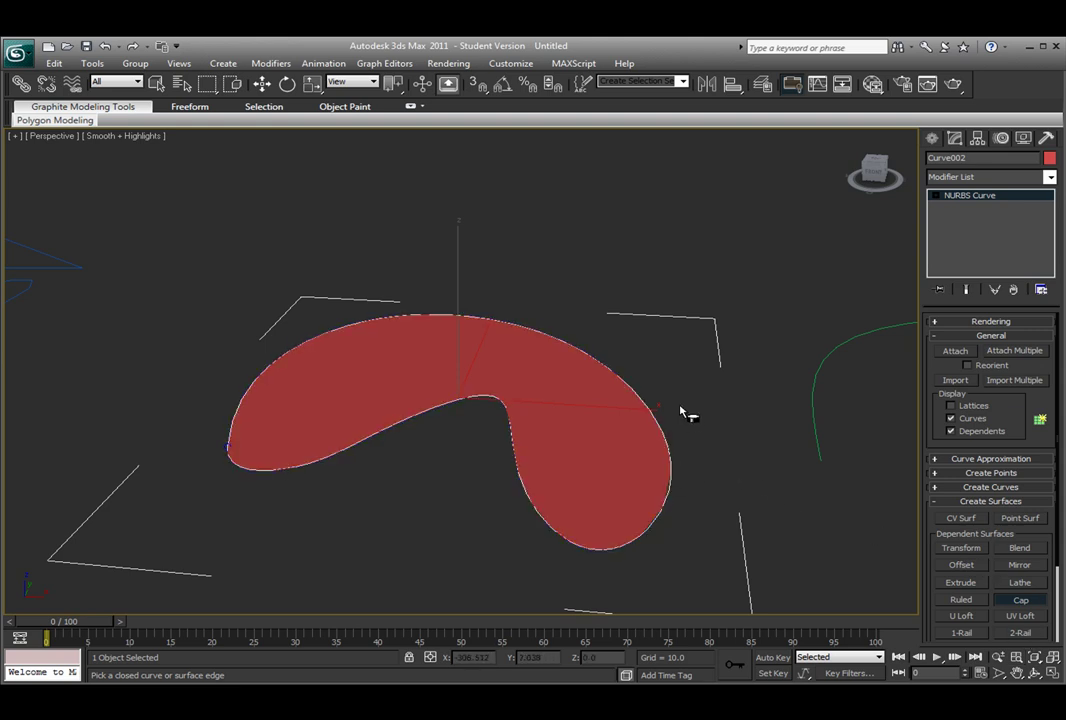
{"action": "right_click", "coordinate": [829, 279]}
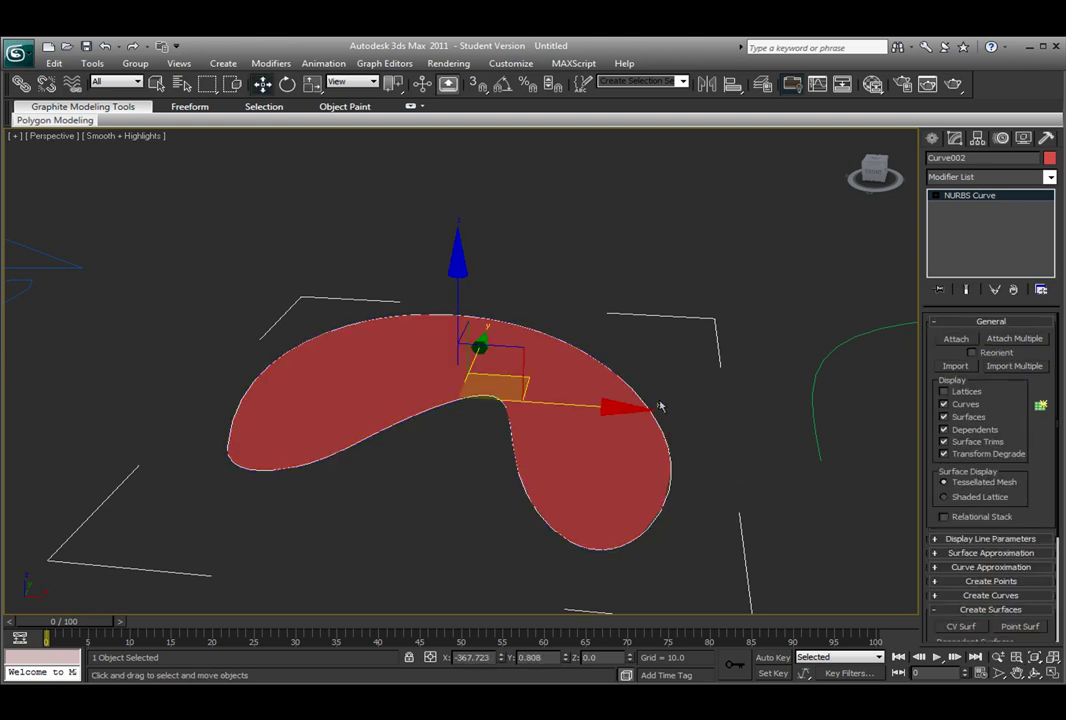
Try moving single control vertices of the capped red curve at the Curve CV level, and undo the moves
{"action": "left_click", "coordinate": [734, 412]}
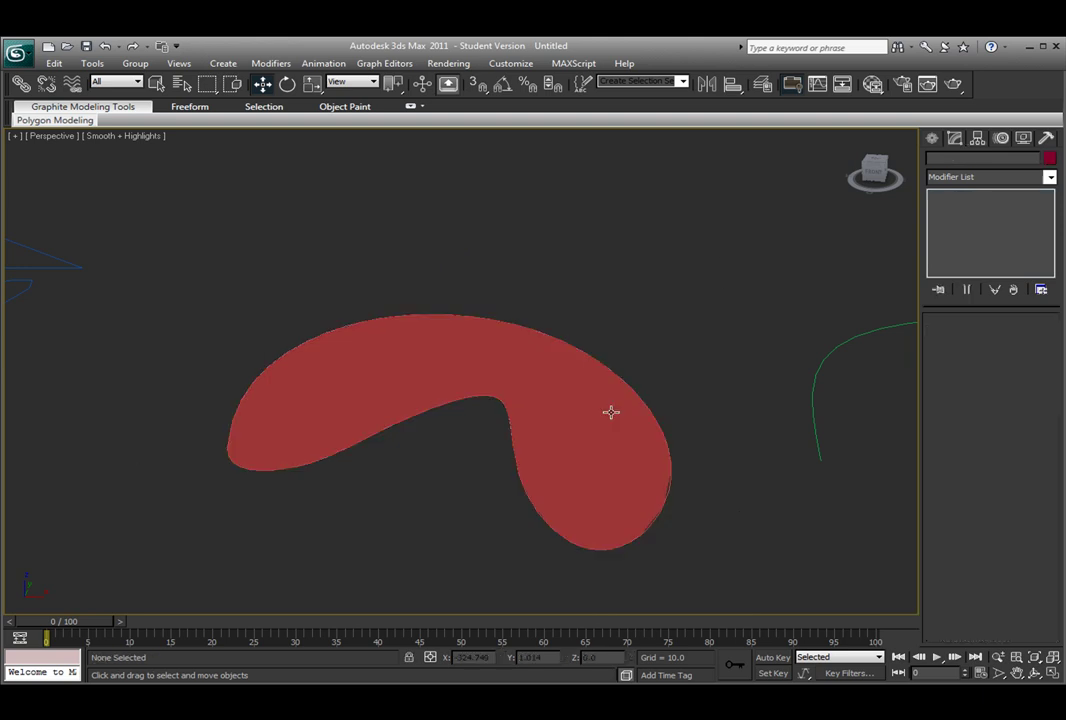
{"action": "left_click", "coordinate": [569, 374]}
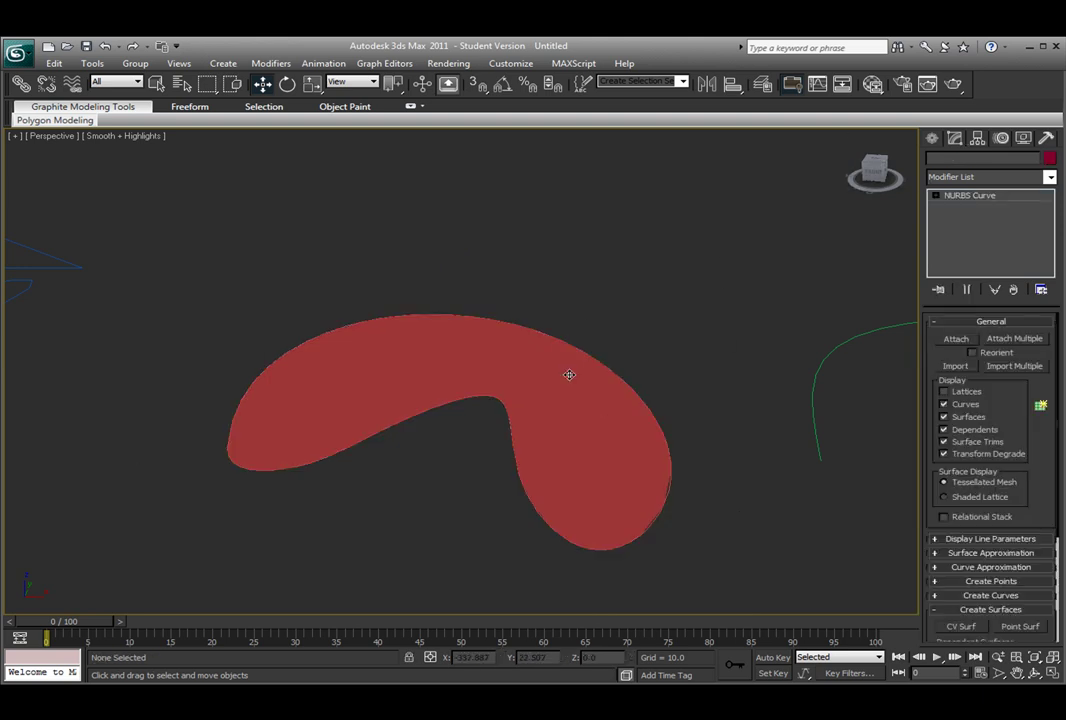
{"action": "left_click", "coordinate": [936, 196]}
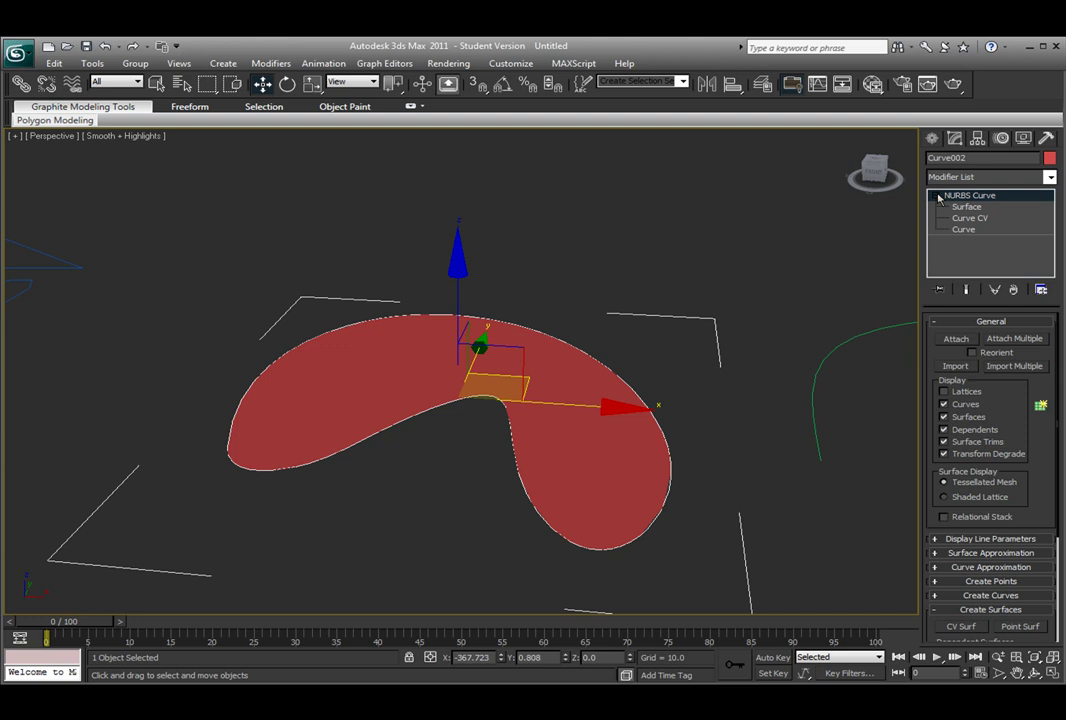
{"action": "left_click", "coordinate": [966, 207]}
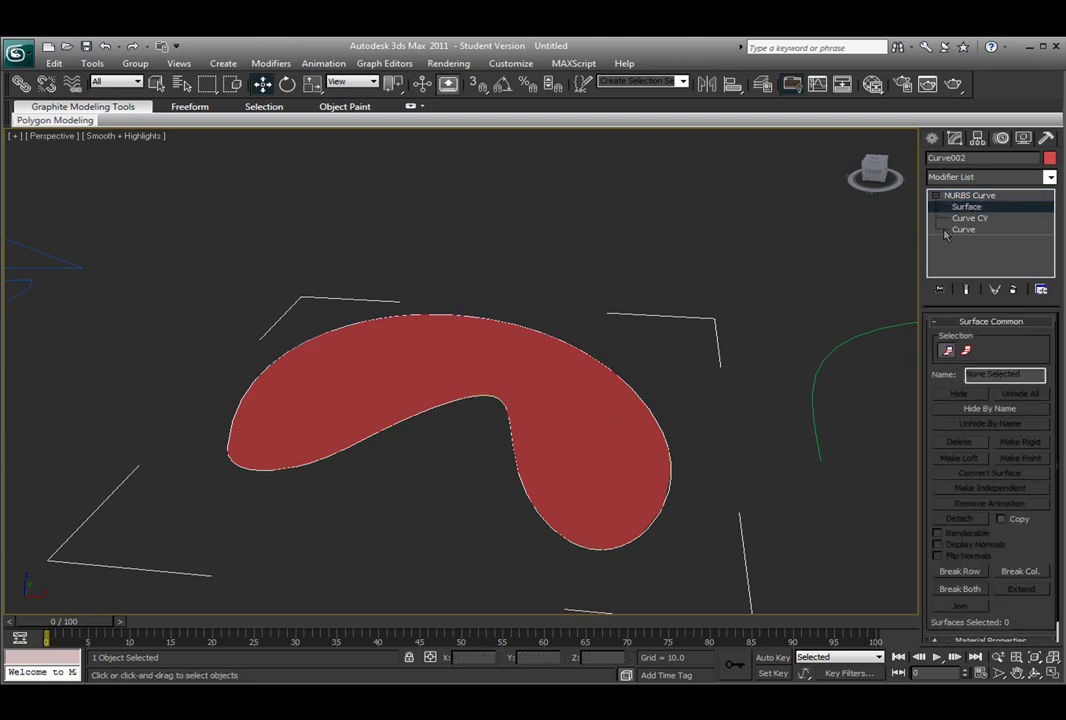
{"action": "left_click", "coordinate": [967, 218]}
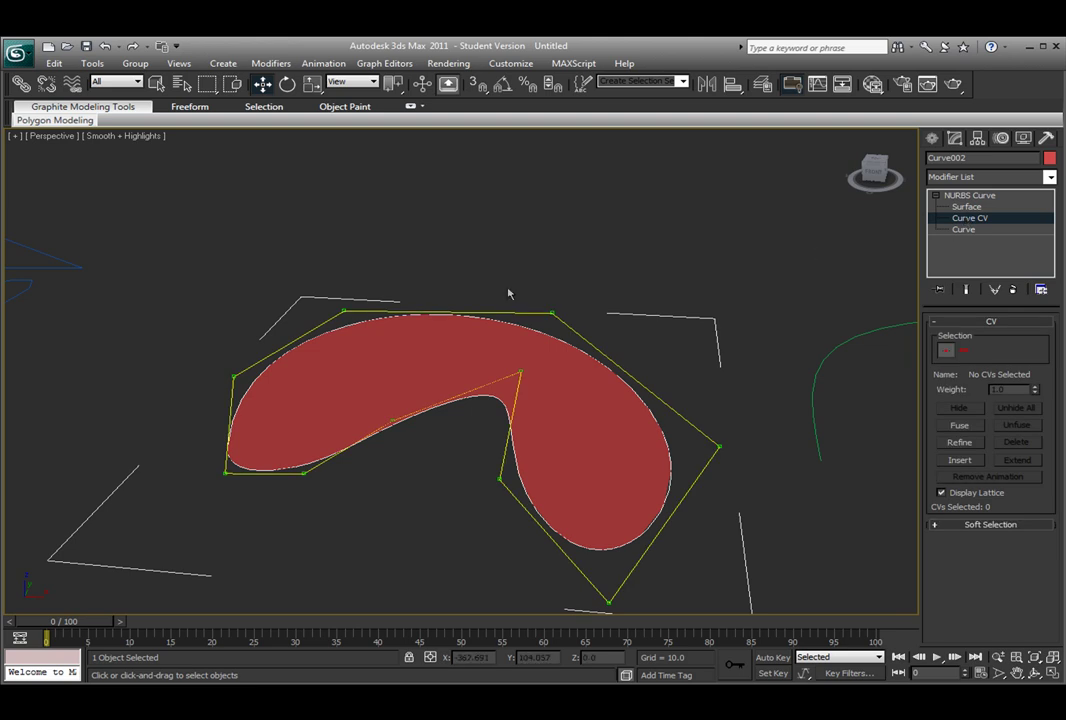
{"action": "left_click", "coordinate": [556, 268]}
{"action": "left_click_drag", "start_coordinate": [562, 157], "coordinate": [574, 300]}
{"action": "middle_click_drag", "start_coordinate": [579, 321], "coordinate": [445, 347], "text": "alt"}
{"action": "key", "text": "ctrl+z"}
{"action": "key", "text": "ctrl+z"}
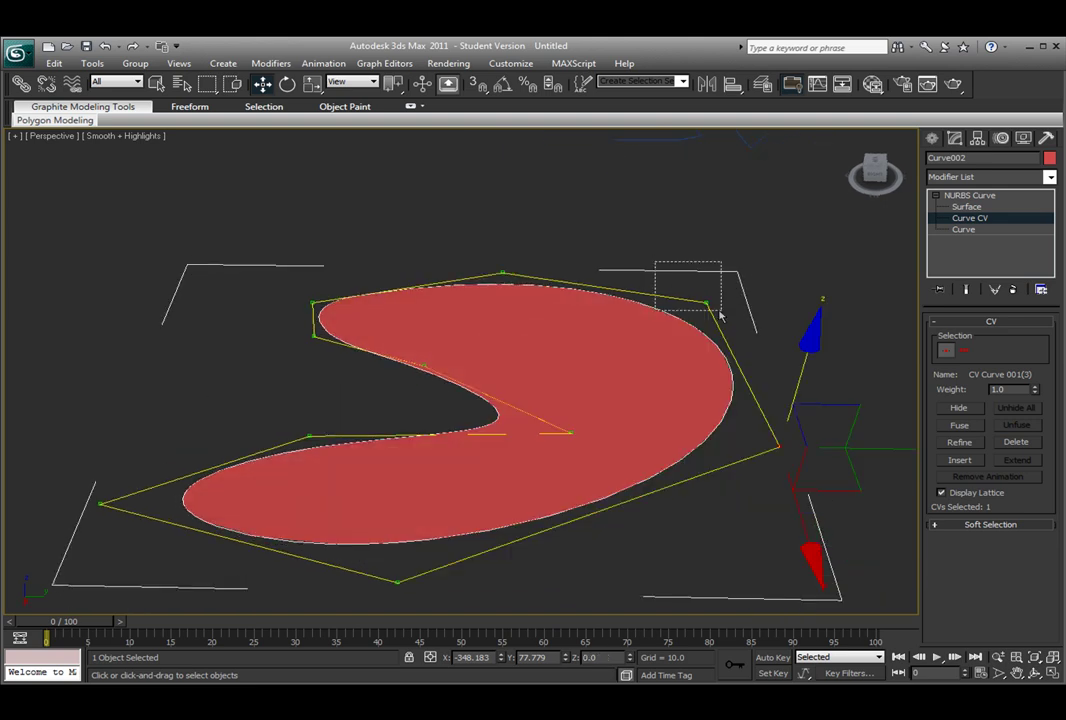
{"action": "left_click_drag", "start_coordinate": [736, 175], "coordinate": [728, 150]}
{"action": "middle_click_drag", "start_coordinate": [620, 460], "coordinate": [607, 316], "text": "alt"}
{"action": "key", "text": "ctrl+z"}
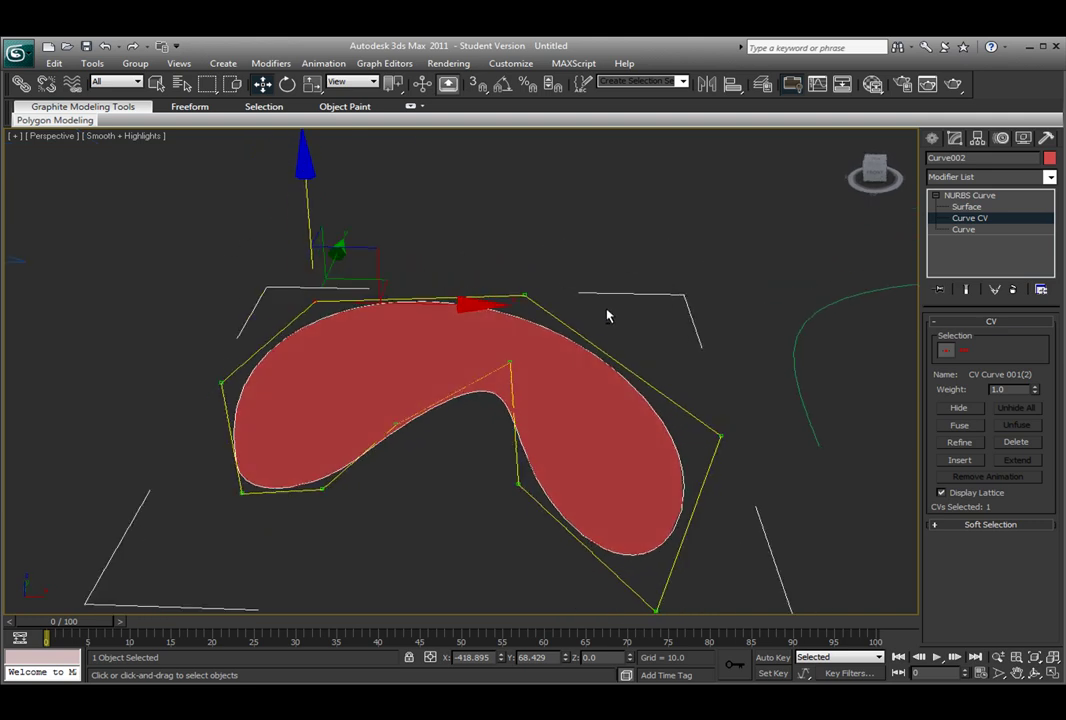
Copy the closed red curve about 37 units straight up at the Curve level as a transform object
{"action": "left_click", "coordinate": [963, 229]}
{"action": "left_click", "coordinate": [561, 335]}
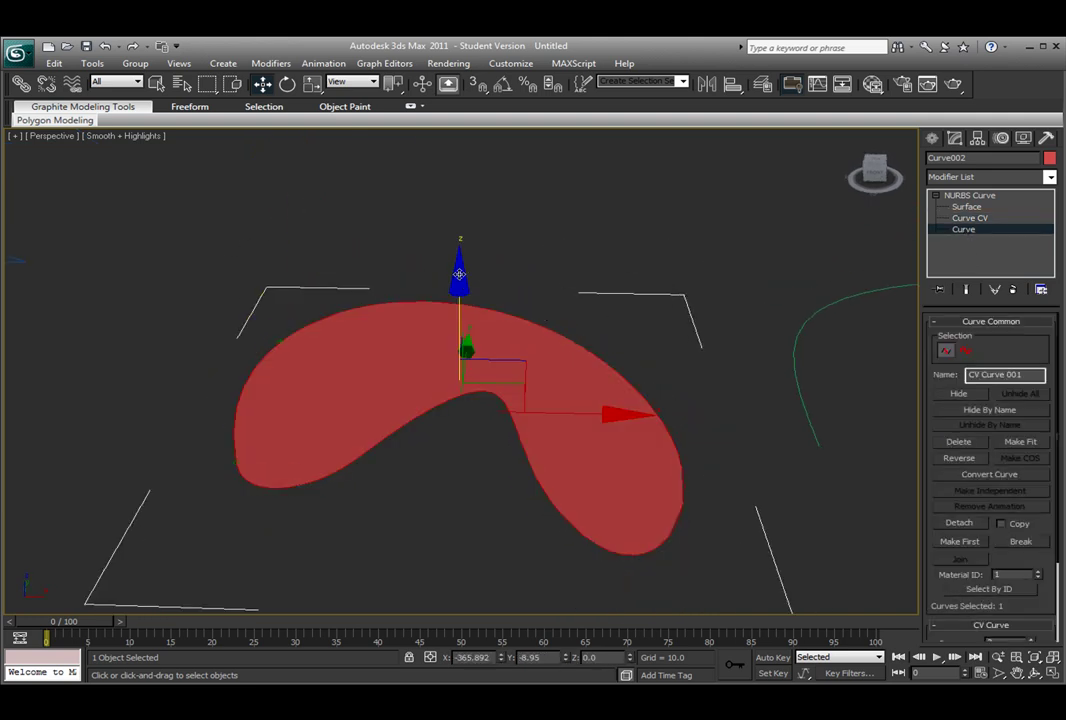
{"action": "left_click_drag", "start_coordinate": [459, 274], "coordinate": [448, 170], "text": "shift"}
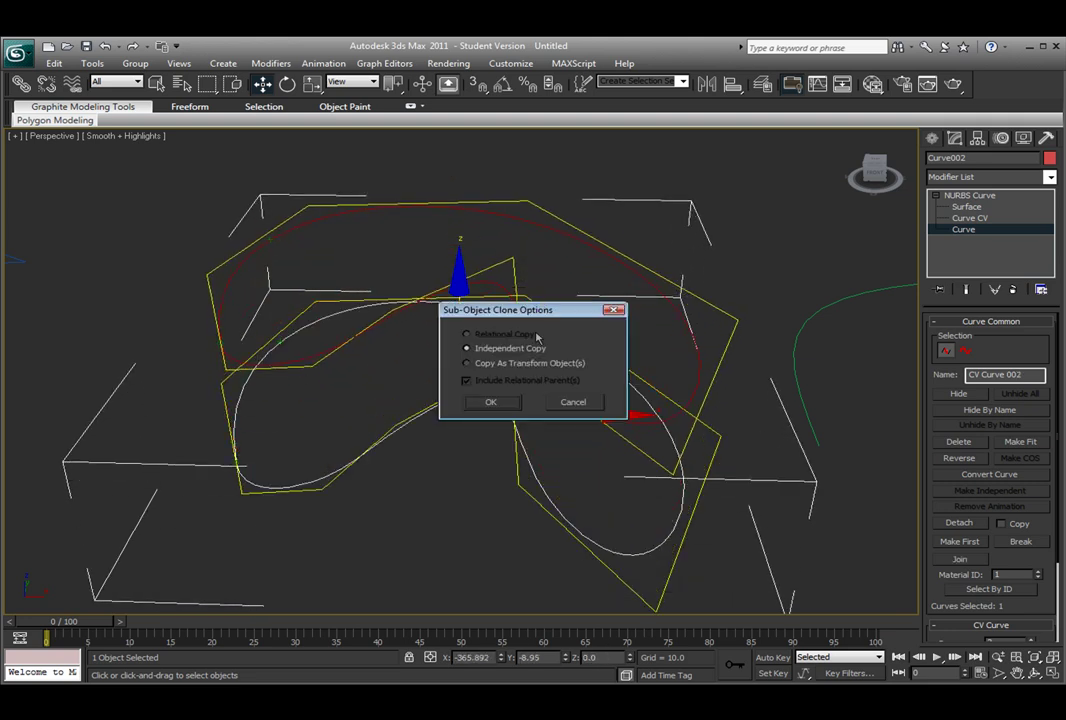
{"action": "left_click", "coordinate": [491, 402]}
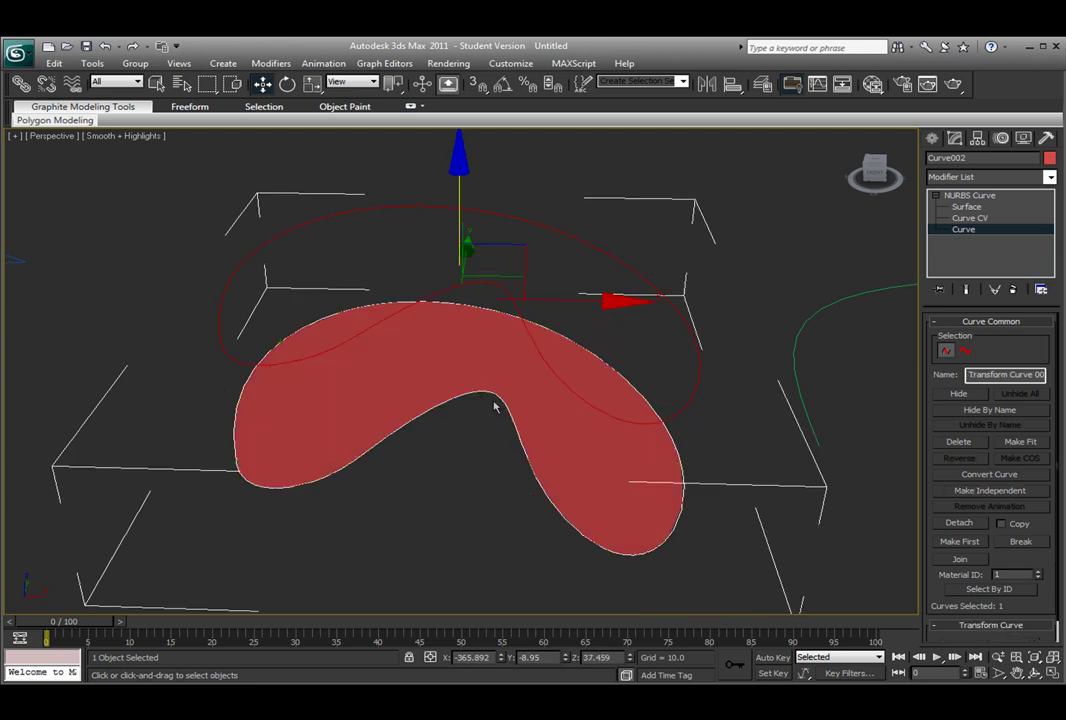
Create a U Loft surface from the raised copy of the red curve to the original curve below it
{"action": "middle_click_drag", "start_coordinate": [549, 391], "coordinate": [495, 352], "text": "alt"}
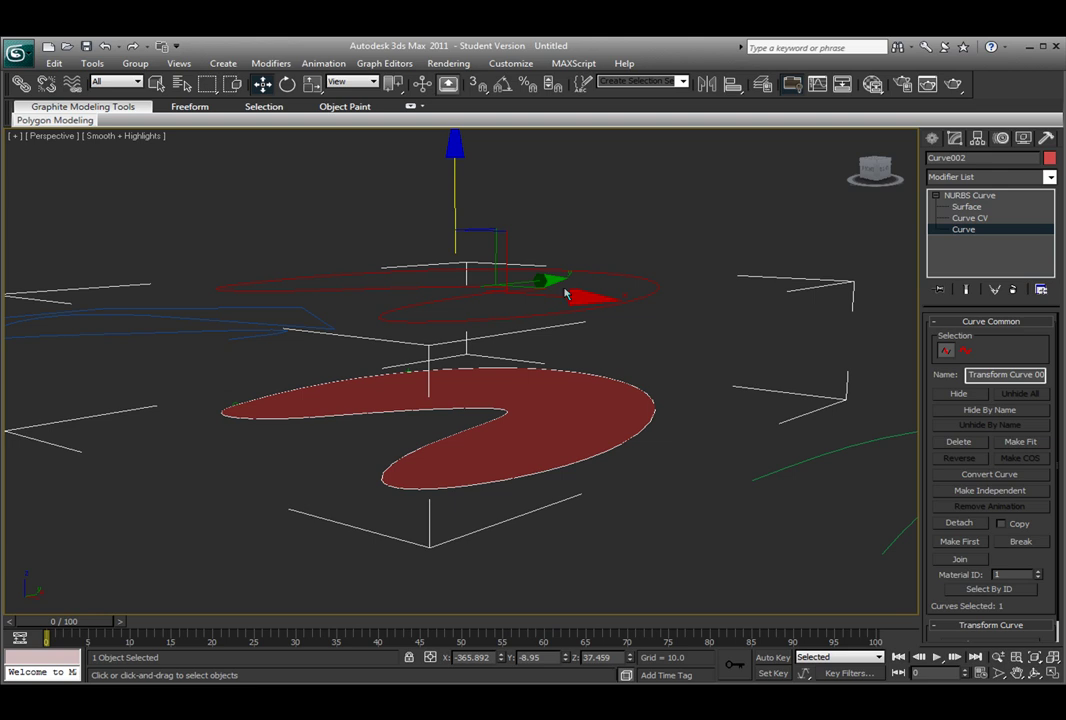
{"action": "scroll", "coordinate": [1025, 525], "scroll_direction": "down", "scroll_amount": 1}
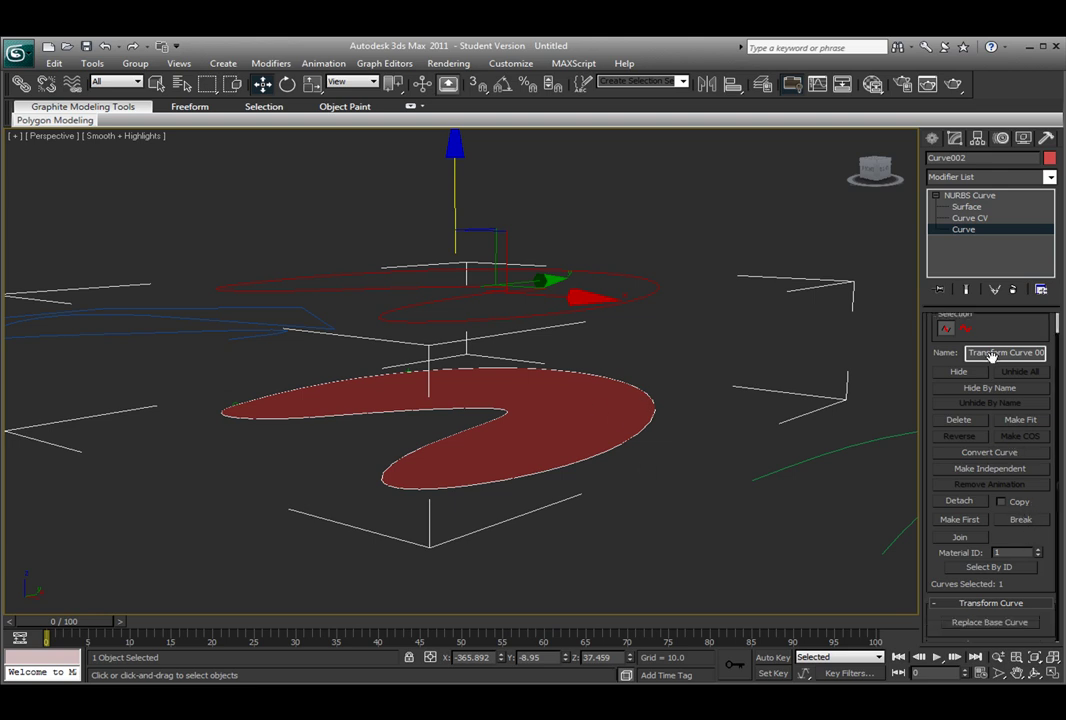
{"action": "left_click", "coordinate": [972, 199]}
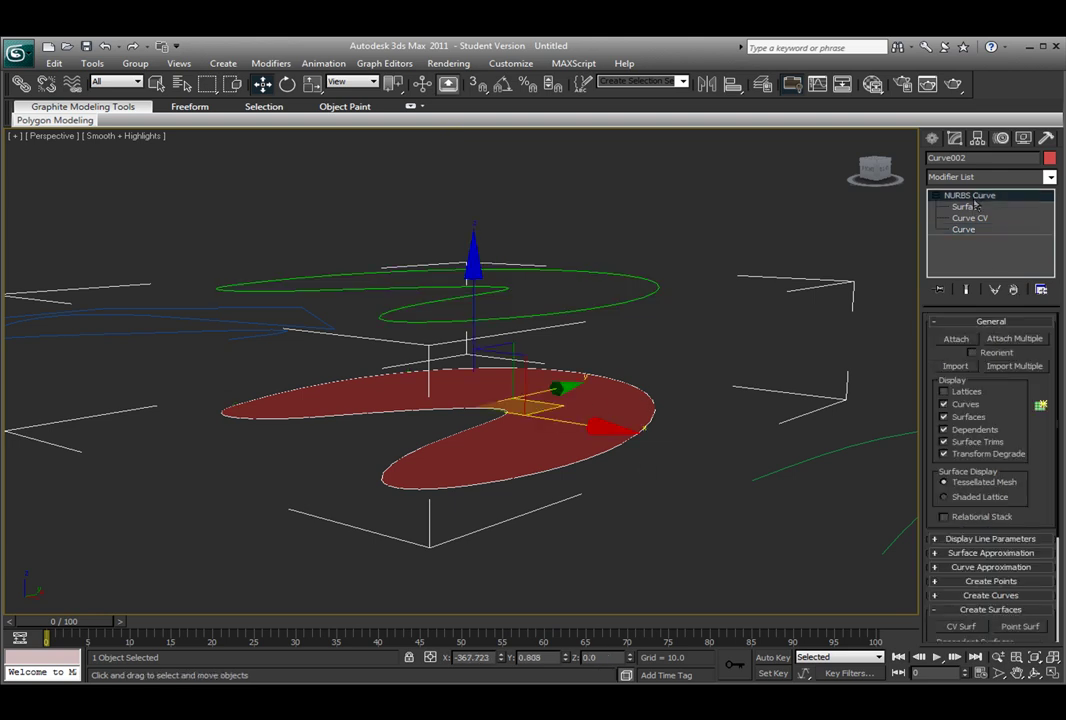
{"action": "left_click_drag", "start_coordinate": [1035, 518], "coordinate": [1030, 366]}
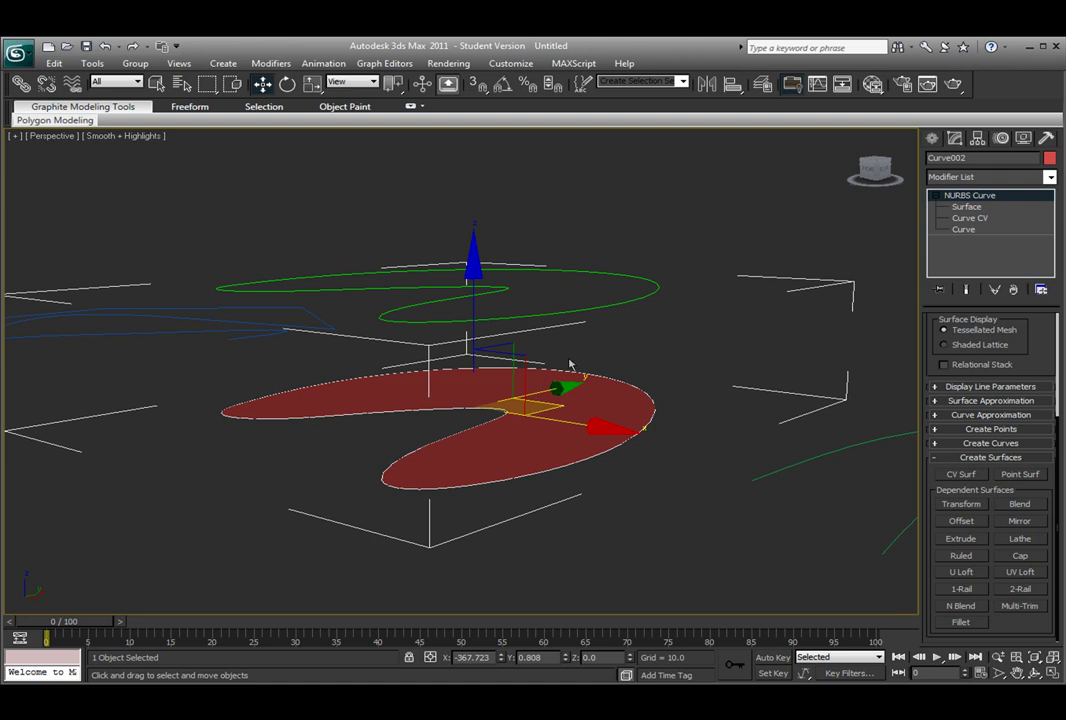
{"action": "left_click", "coordinate": [701, 238]}
{"action": "left_click", "coordinate": [641, 299]}
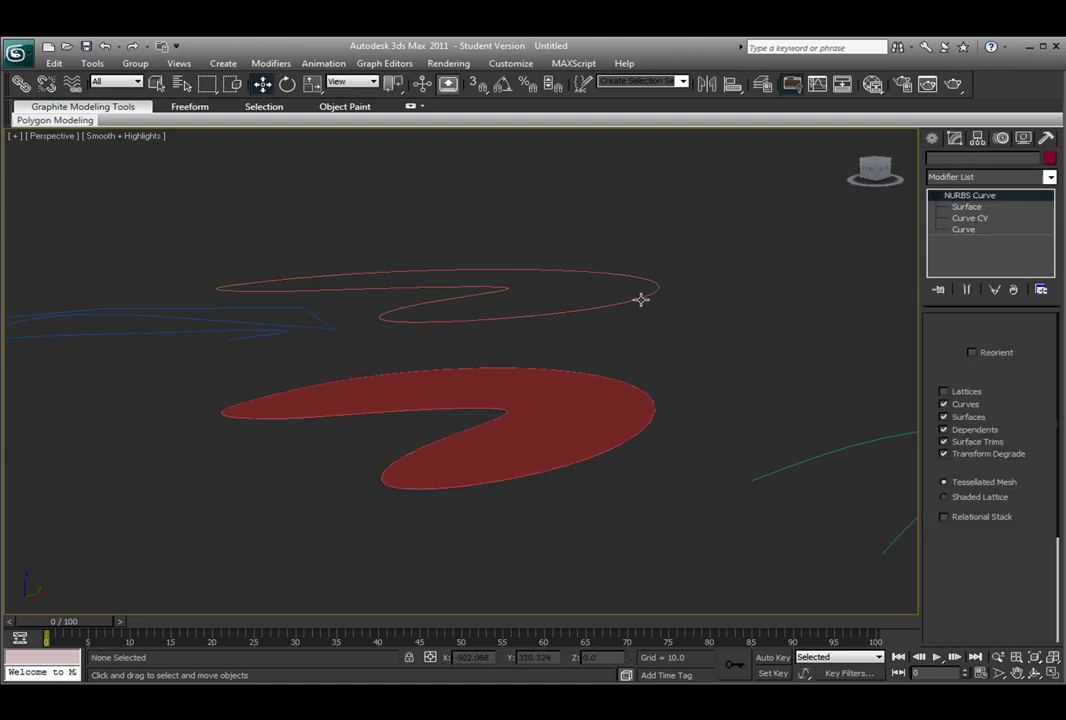
{"action": "left_click", "coordinate": [980, 574]}
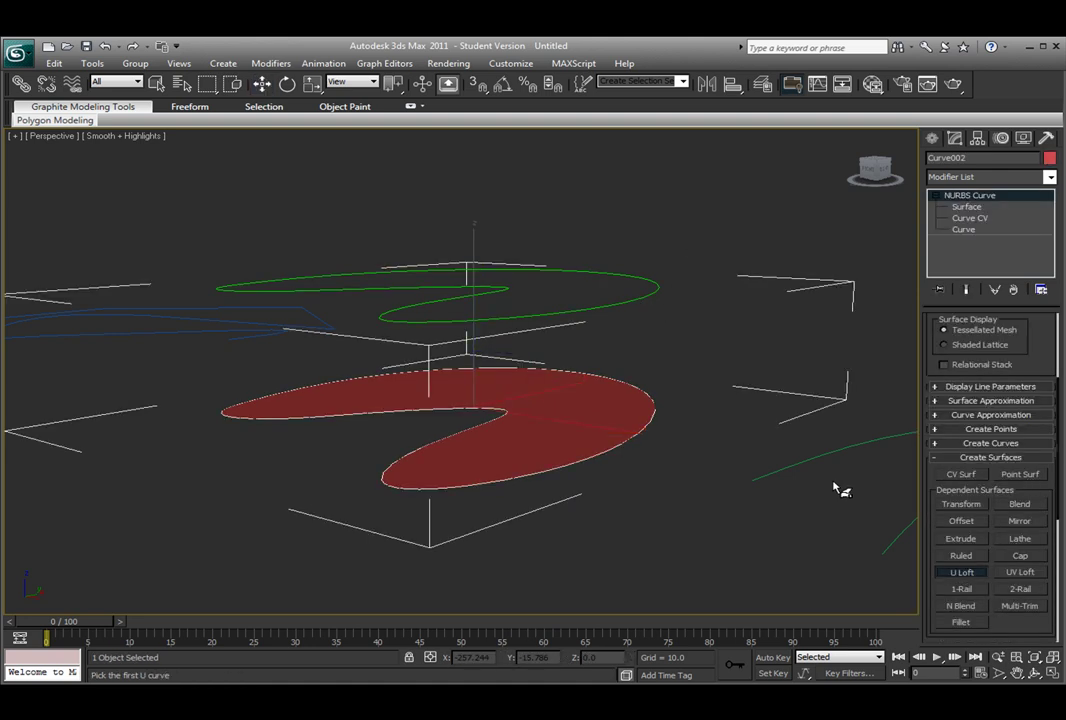
{"action": "left_click", "coordinate": [639, 299]}
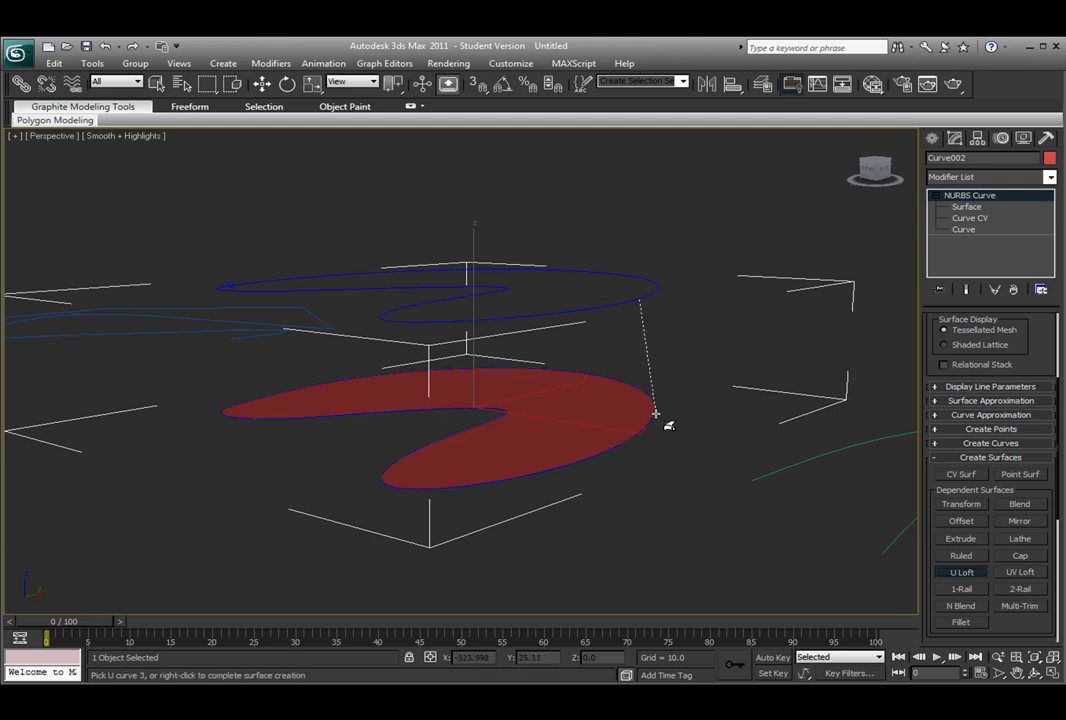
{"action": "middle_click_drag", "start_coordinate": [607, 309], "coordinate": [662, 309], "text": "alt"}
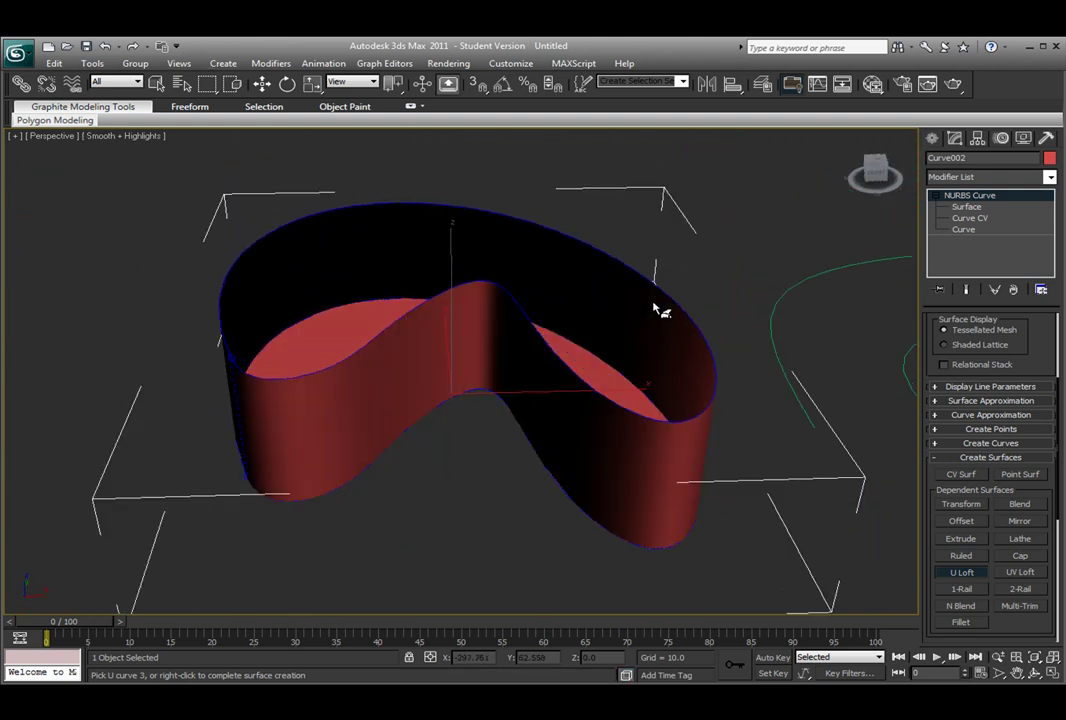
{"action": "right_click", "coordinate": [740, 255]}
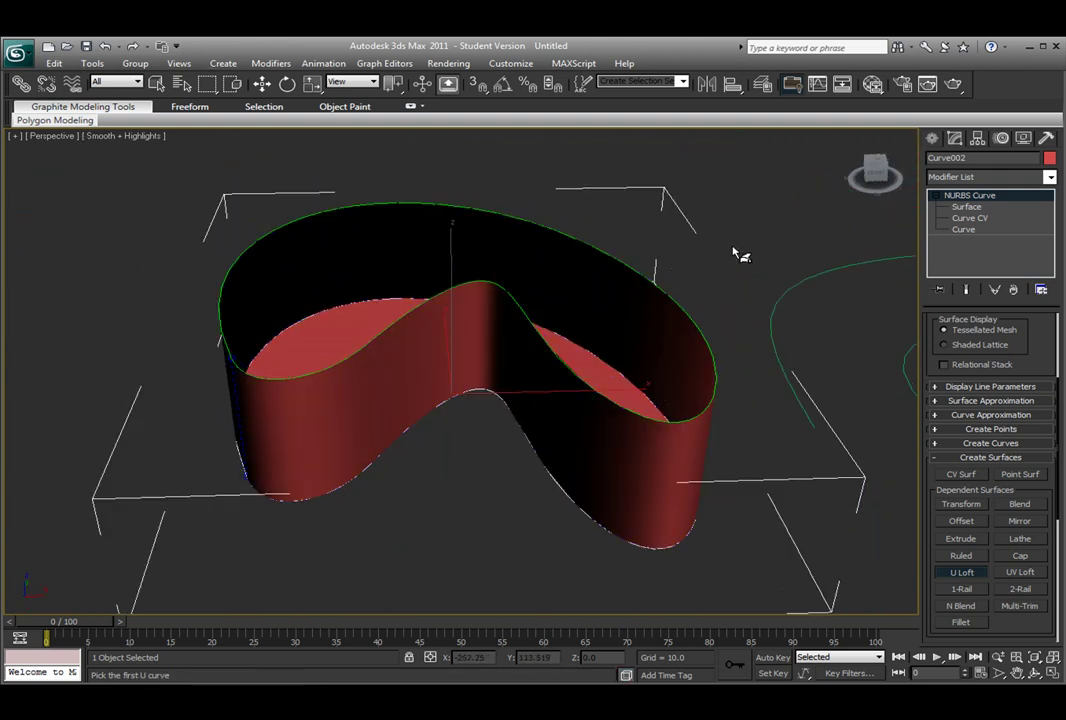
{"action": "left_click", "coordinate": [668, 296]}
{"action": "right_click", "coordinate": [755, 302]}
Cap the upper curve of the lofted red shape and flip the cap's normals
{"action": "left_click", "coordinate": [1019, 556]}
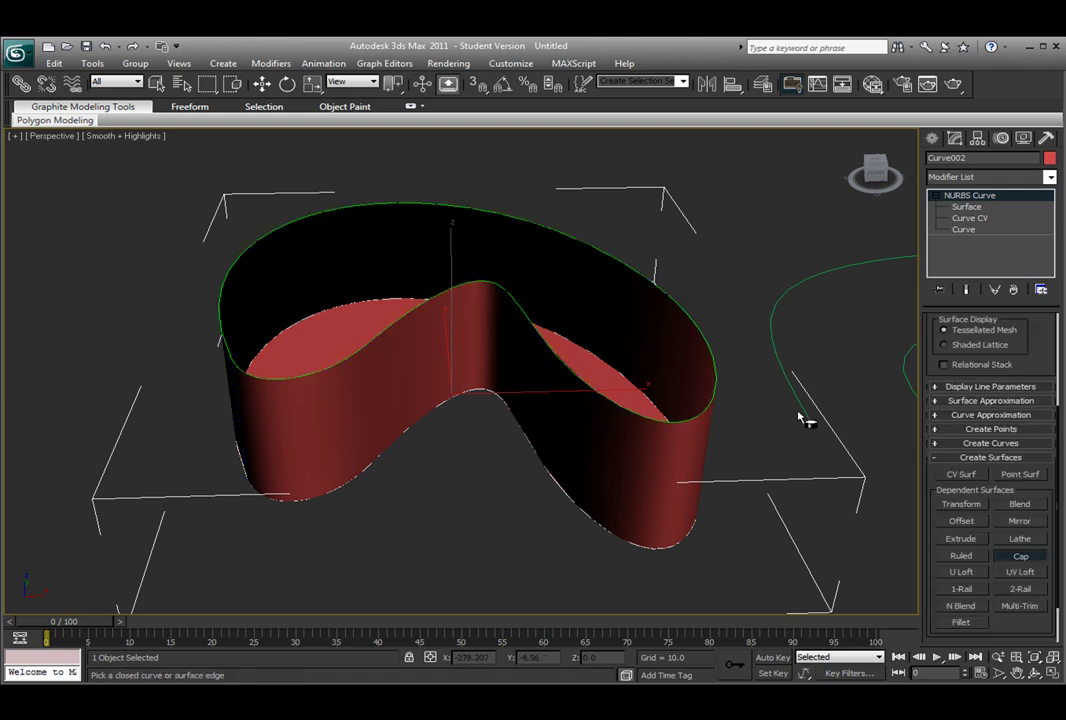
{"action": "left_click", "coordinate": [680, 320]}
{"action": "middle_click_drag", "start_coordinate": [677, 325], "coordinate": [884, 567], "text": "alt"}
{"action": "scroll", "coordinate": [1018, 585], "scroll_direction": "down", "scroll_amount": 2}
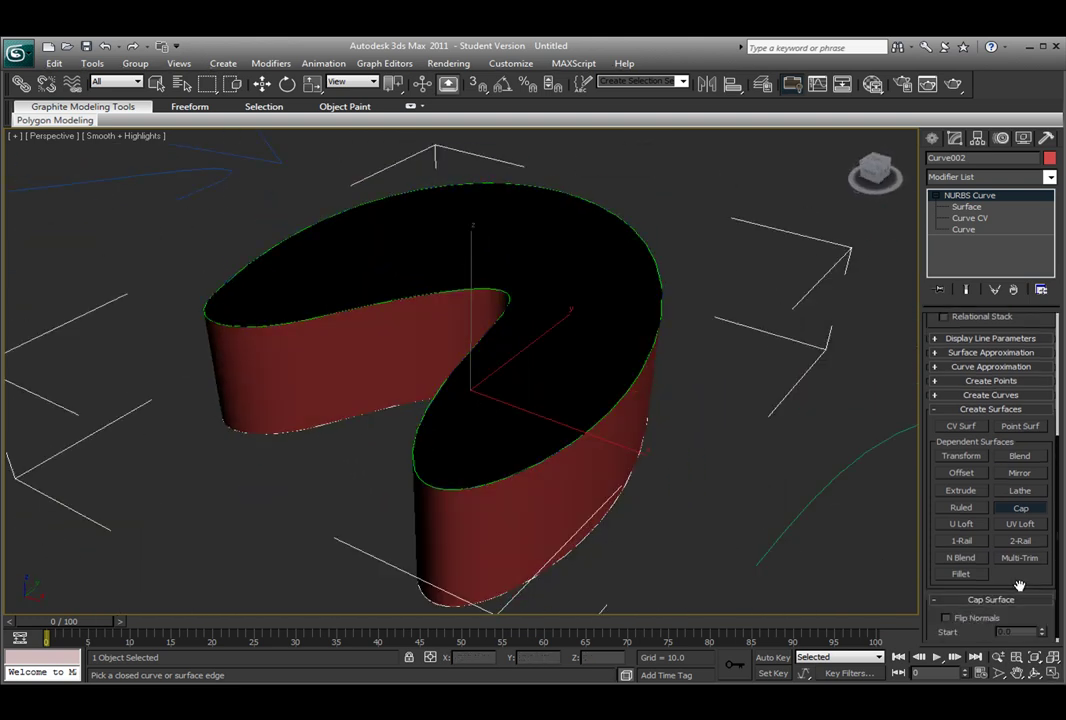
{"action": "left_click", "coordinate": [946, 612]}
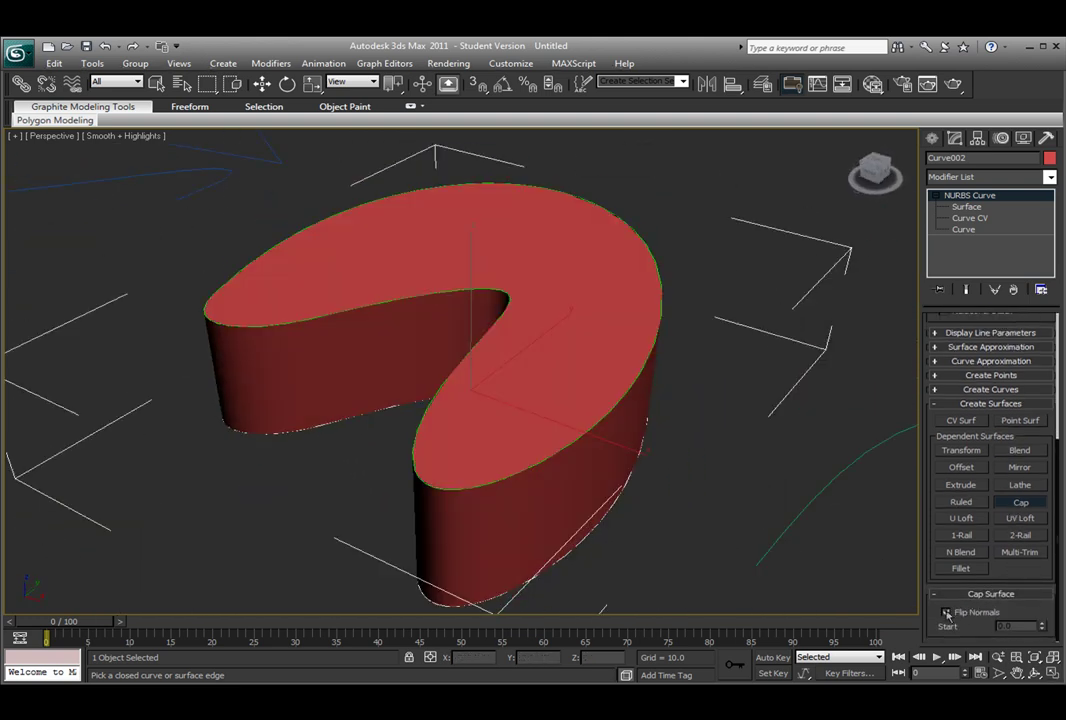
{"action": "middle_click_drag", "start_coordinate": [738, 442], "coordinate": [236, 405], "text": "alt"}
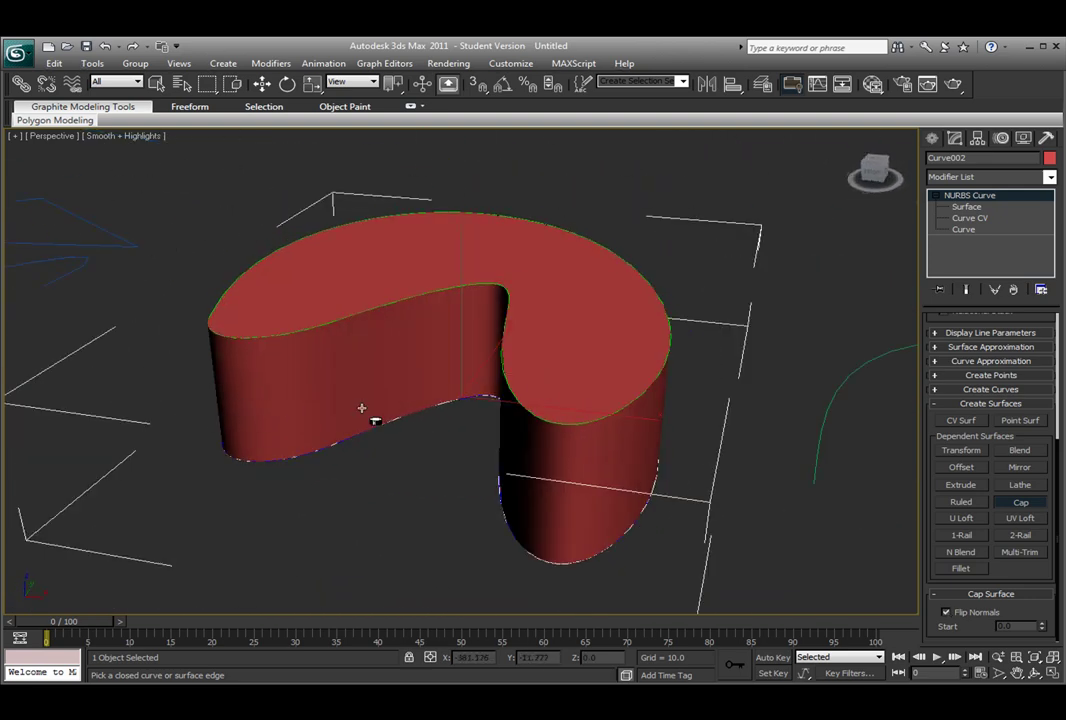
Create an Extrude surface upward from the open green point curve
{"action": "scroll", "coordinate": [662, 238], "scroll_direction": "up", "scroll_amount": 5}
{"action": "middle_click_drag", "start_coordinate": [281, 152], "coordinate": [542, 428]}
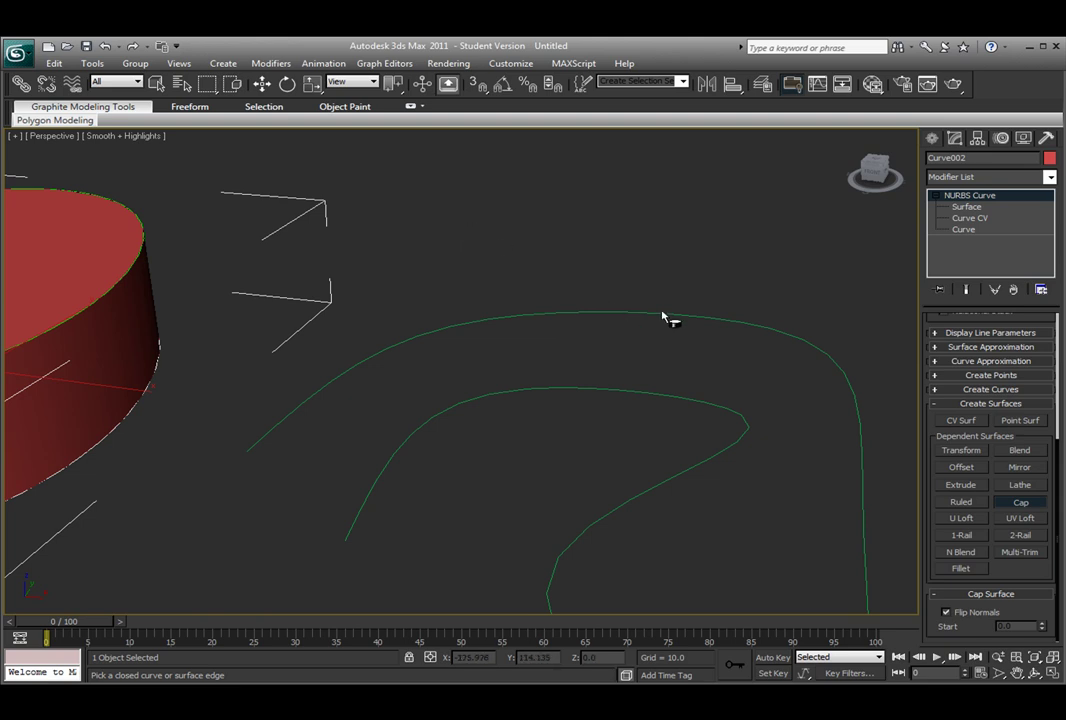
{"action": "right_click", "coordinate": [725, 303]}
{"action": "left_click", "coordinate": [790, 334]}
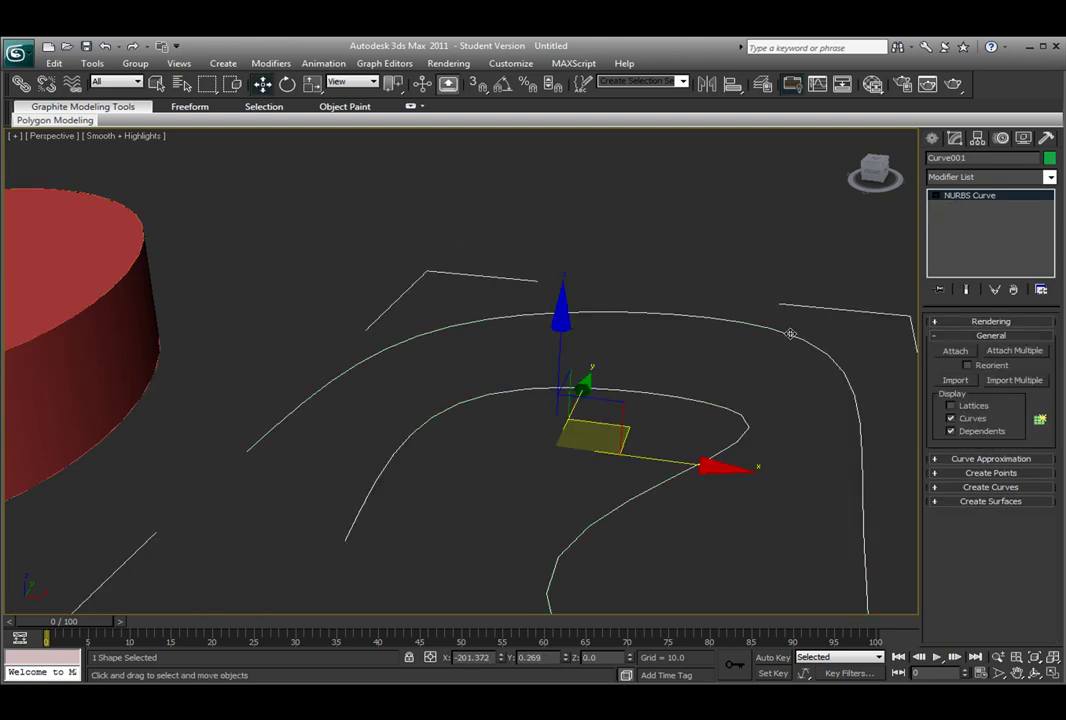
{"action": "left_click", "coordinate": [933, 502]}
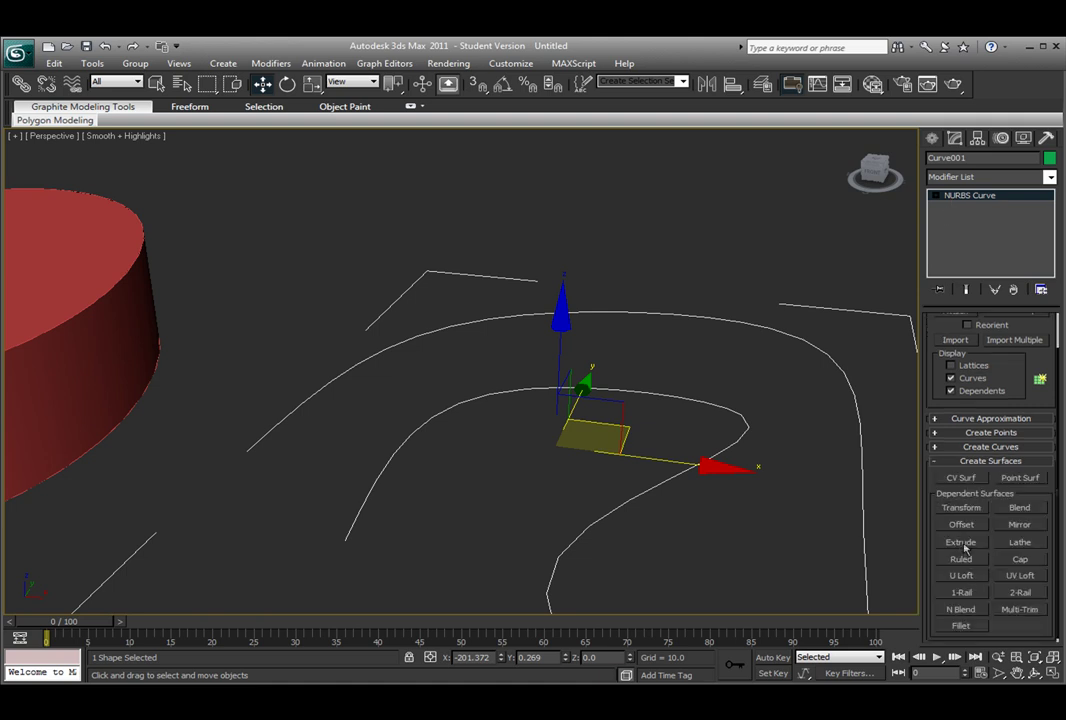
{"action": "left_click", "coordinate": [961, 542]}
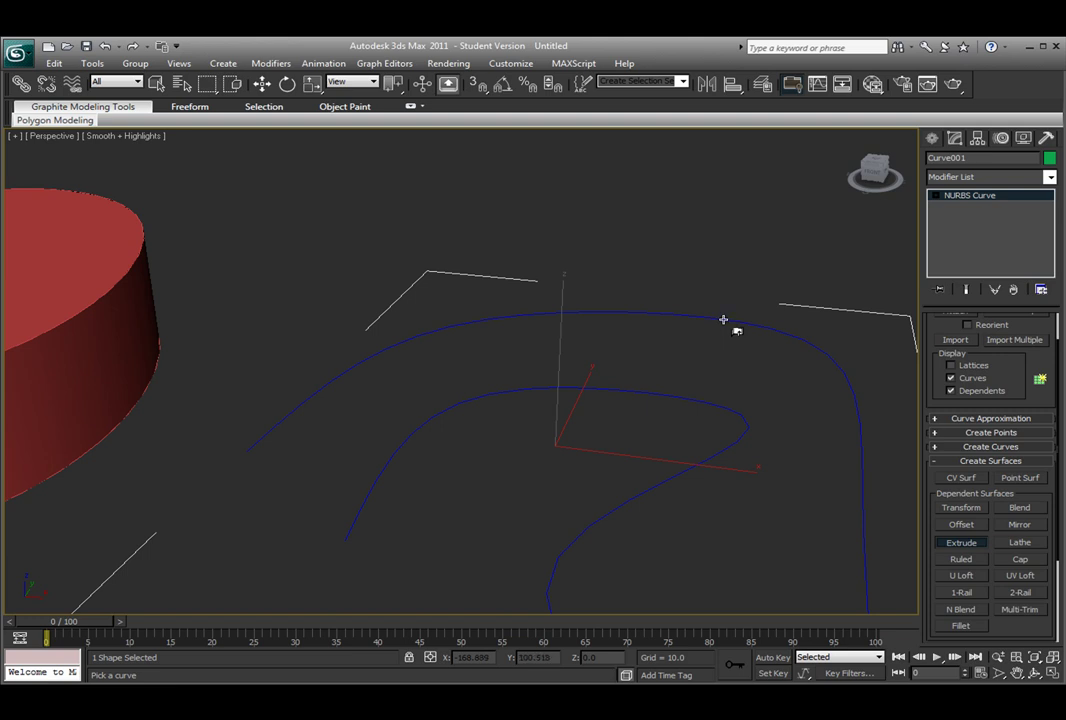
{"action": "left_click_drag", "start_coordinate": [723, 319], "coordinate": [710, 268]}
{"action": "middle_click_drag", "start_coordinate": [710, 280], "coordinate": [666, 406], "text": "alt"}
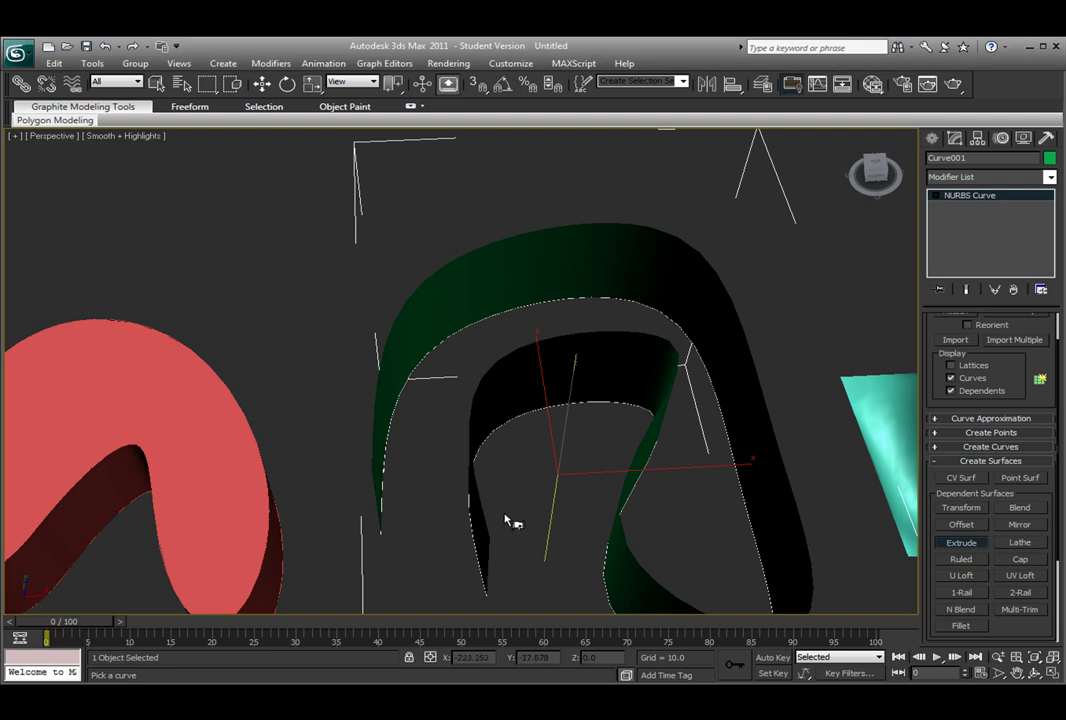
Draw a wavy goblet half-profile about 110 units tall as a NURBS CV curve in the Front view, beside the blue surface
{"action": "key", "text": "f"}
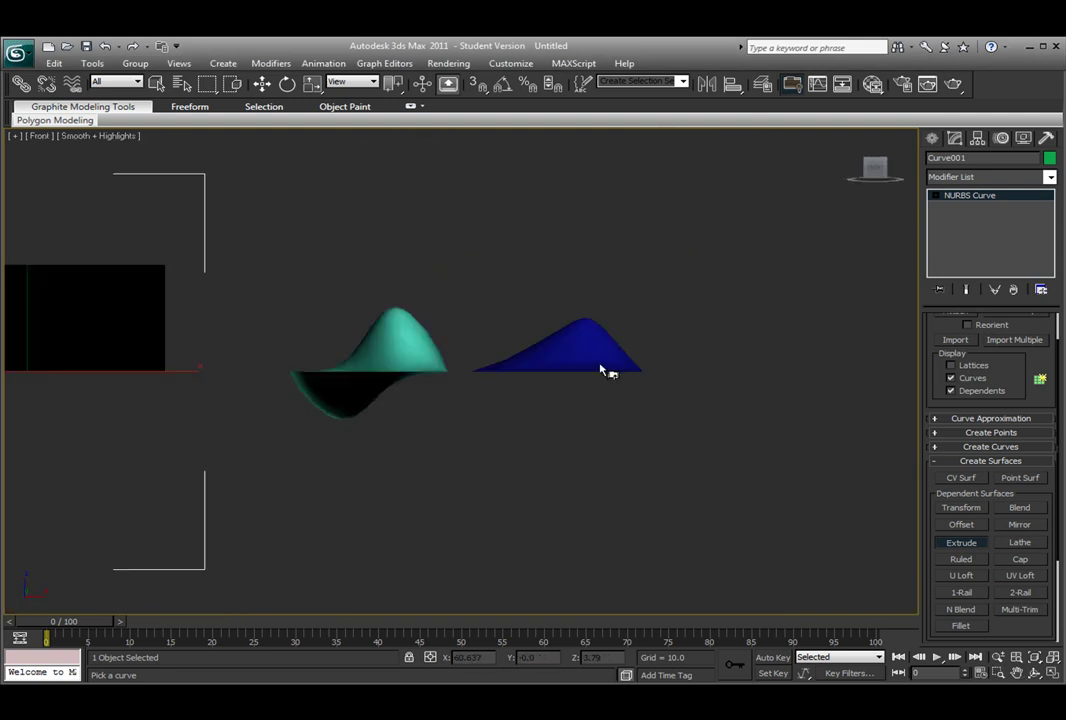
{"action": "middle_click_drag", "start_coordinate": [690, 321], "coordinate": [533, 327]}
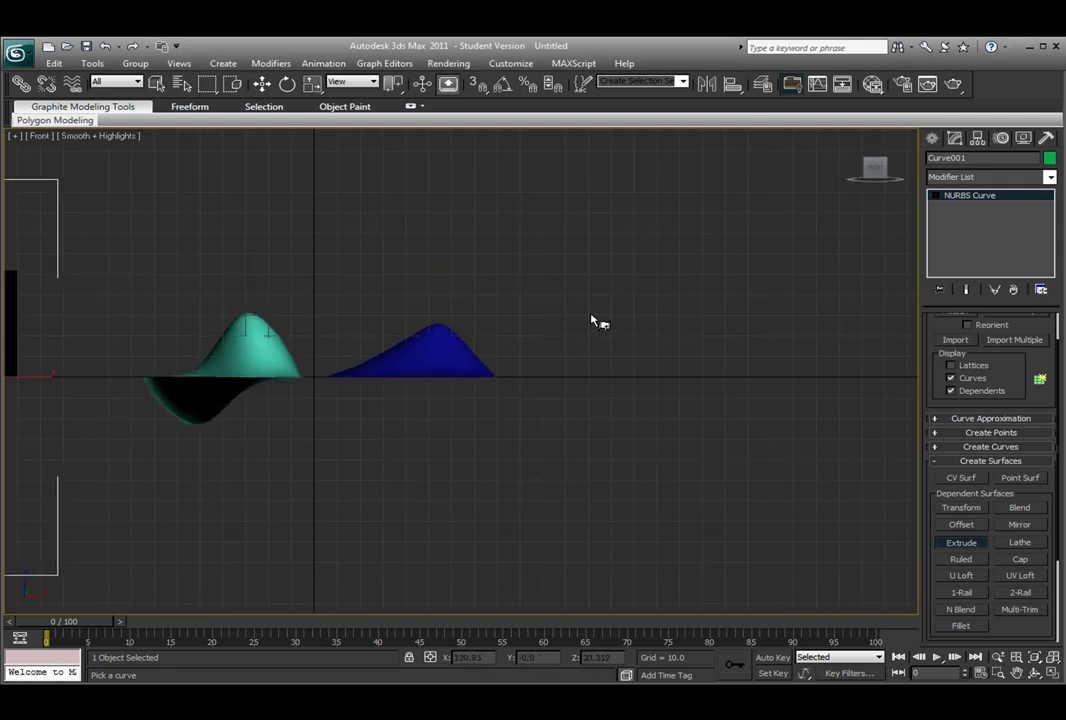
{"action": "left_click", "coordinate": [936, 139]}
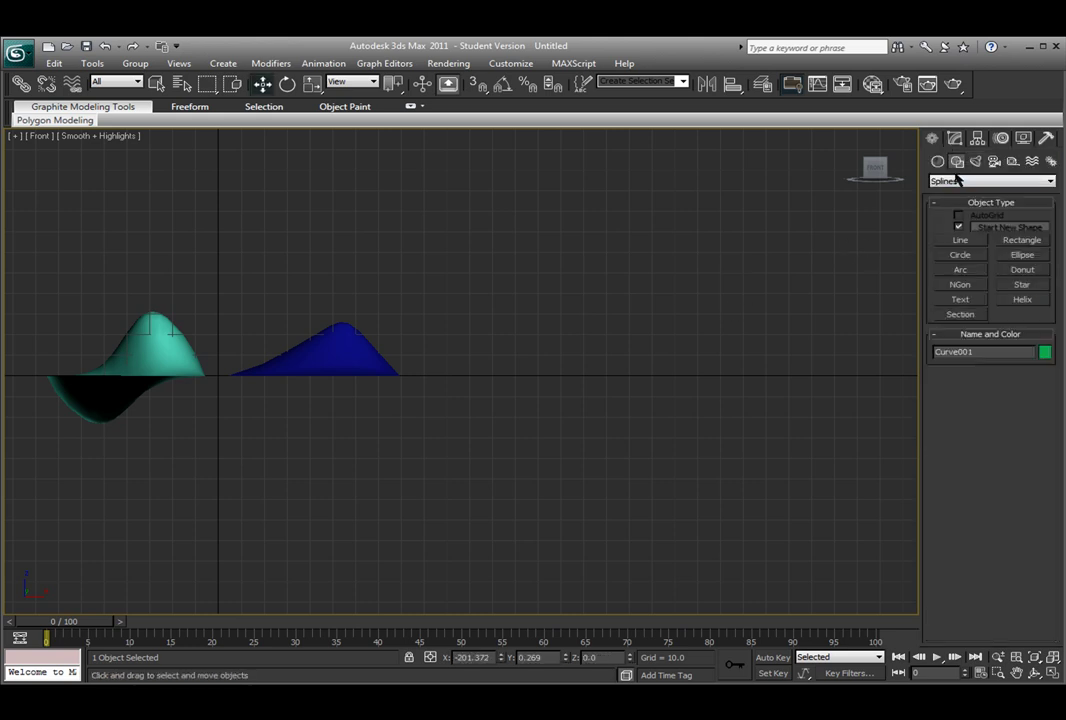
{"action": "left_click", "coordinate": [991, 181]}
{"action": "left_click", "coordinate": [965, 202]}
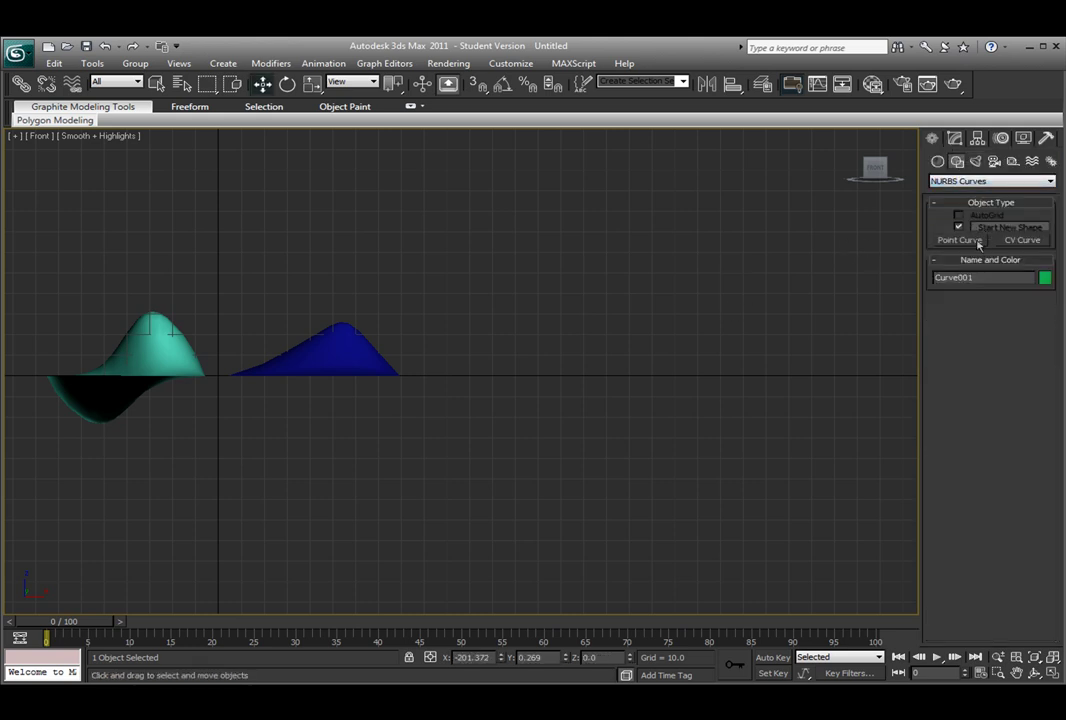
{"action": "left_click", "coordinate": [1023, 241]}
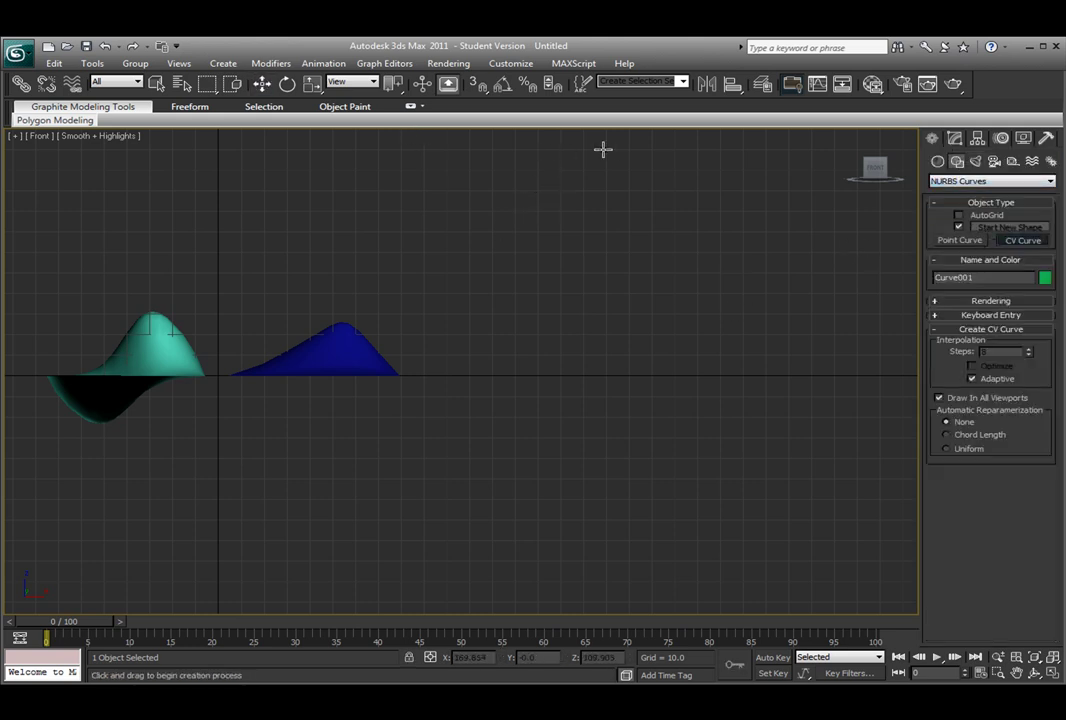
{"action": "left_click_drag", "start_coordinate": [635, 148], "coordinate": [640, 222]}
{"action": "left_click", "coordinate": [606, 265]}
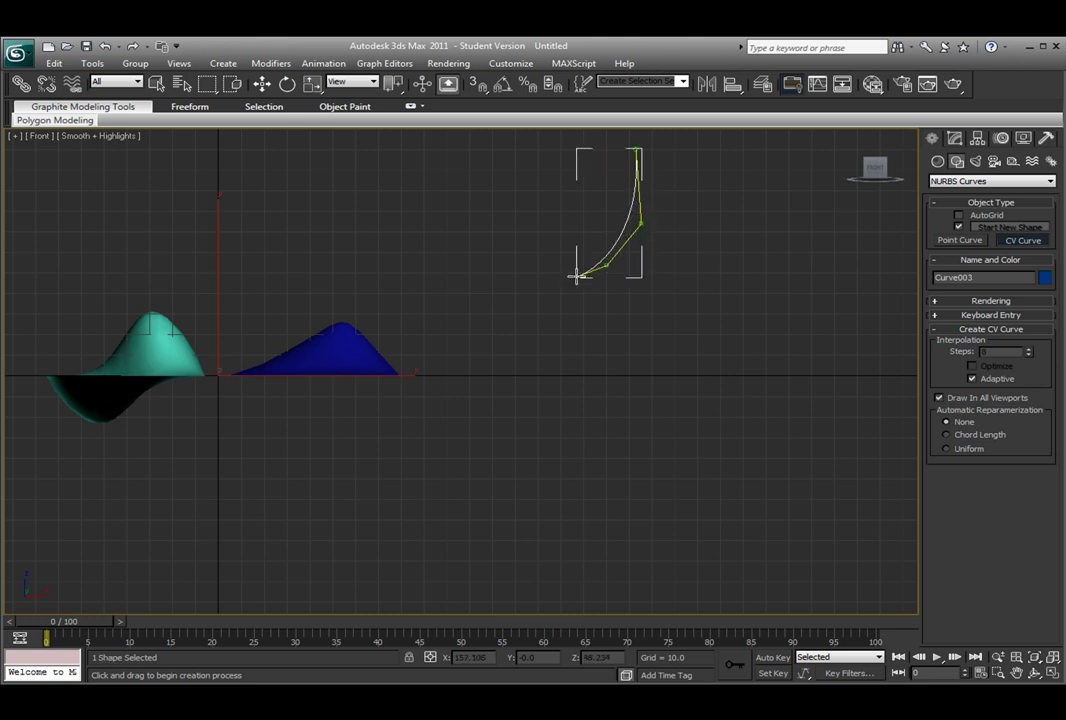
{"action": "left_click", "coordinate": [560, 287]}
{"action": "left_click", "coordinate": [545, 310]}
{"action": "left_click", "coordinate": [579, 335]}
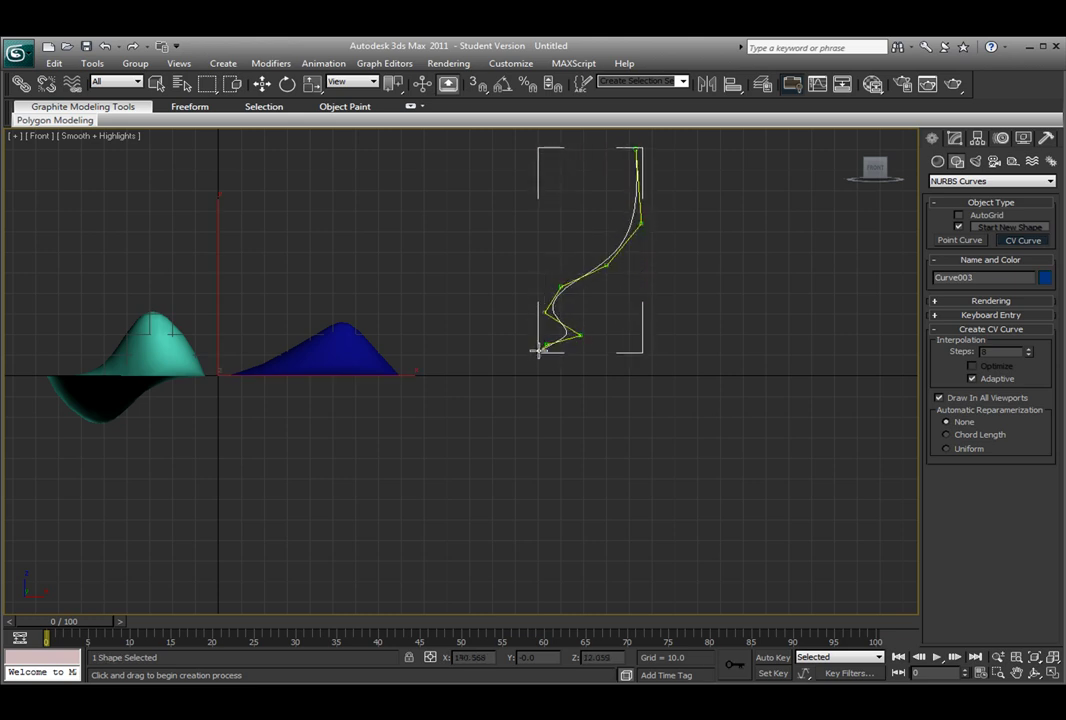
{"action": "left_click", "coordinate": [546, 346]}
{"action": "left_click", "coordinate": [551, 363]}
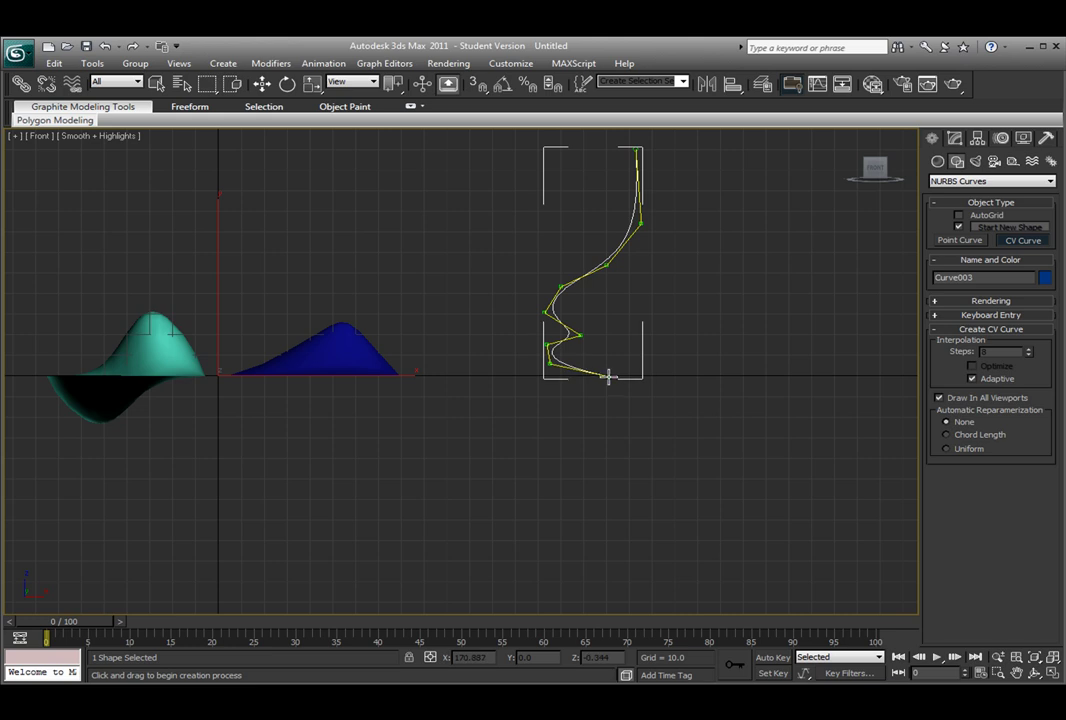
{"action": "left_click", "coordinate": [606, 374]}
{"action": "right_click", "coordinate": [535, 374]}
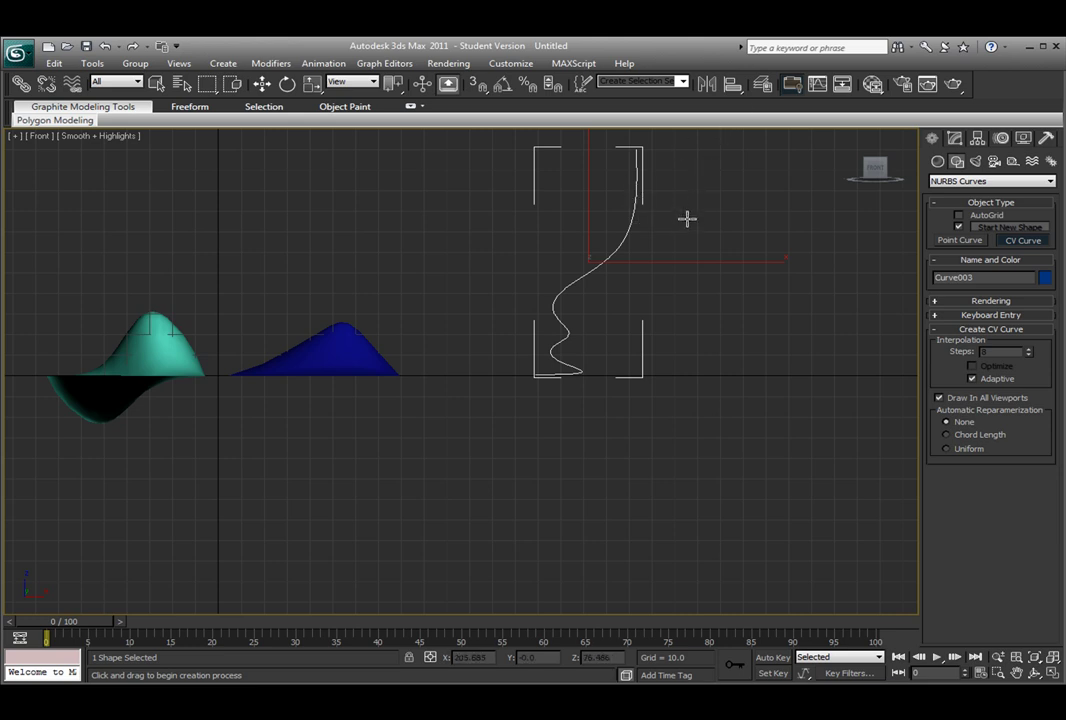
Create a Lathe surface from the goblet profile curve in the Perspective view
{"action": "key", "text": "p"}
{"action": "middle_click_drag", "start_coordinate": [652, 204], "coordinate": [559, 319], "text": "alt"}
{"action": "left_click", "coordinate": [957, 139]}
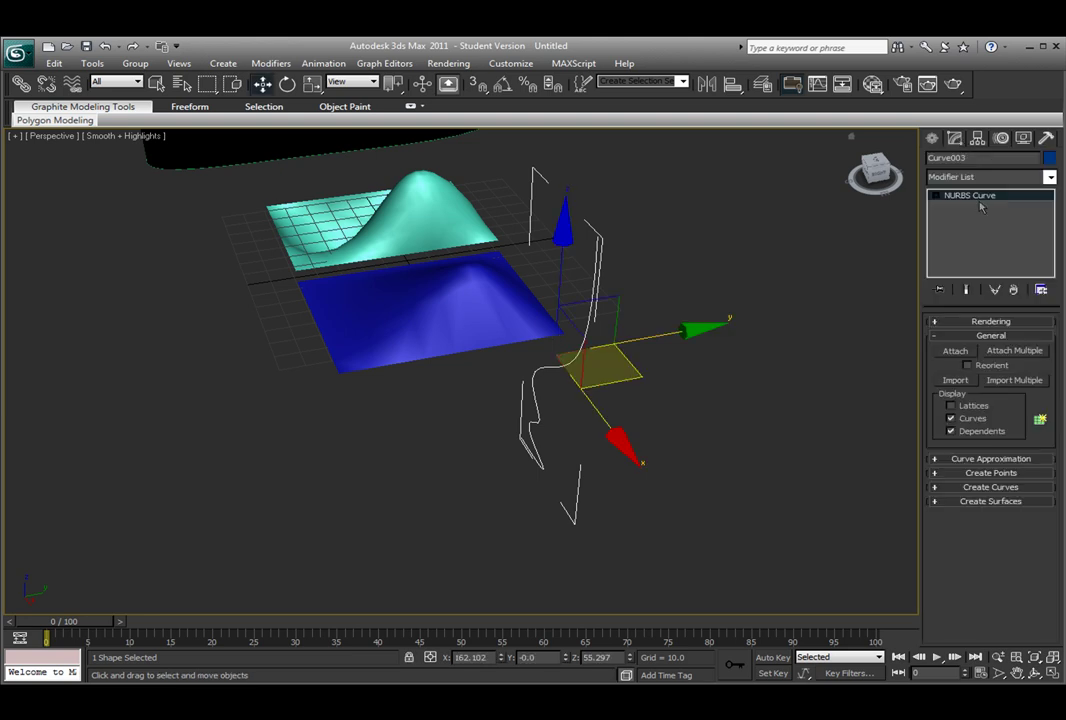
{"action": "left_click", "coordinate": [944, 502]}
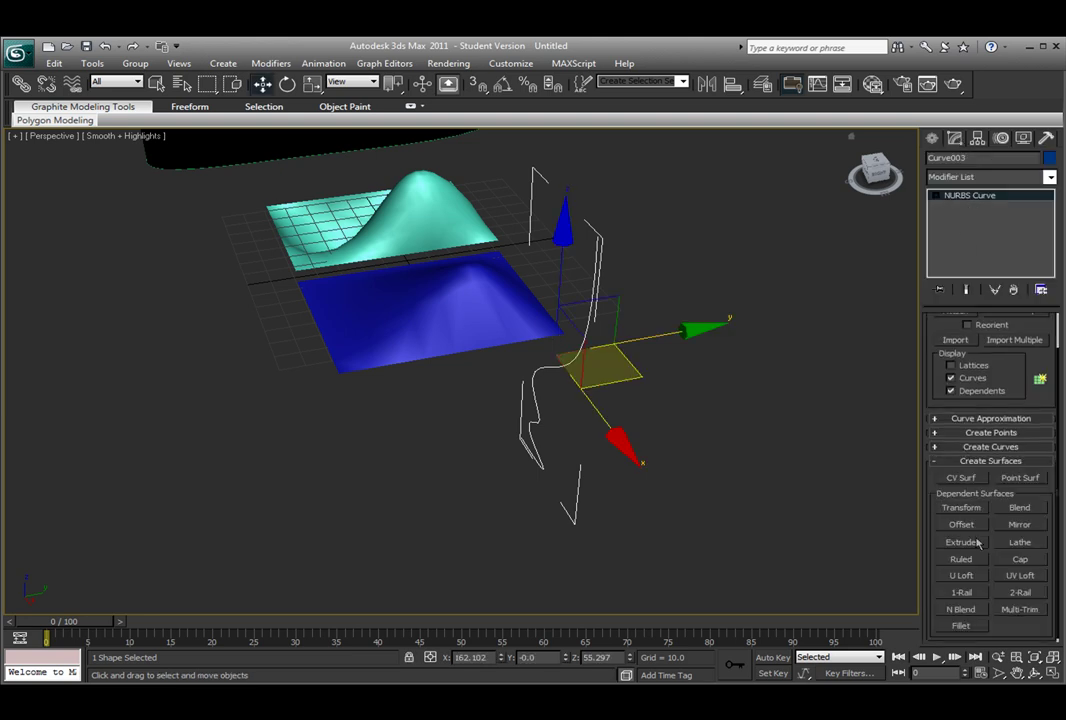
{"action": "left_click", "coordinate": [1018, 543]}
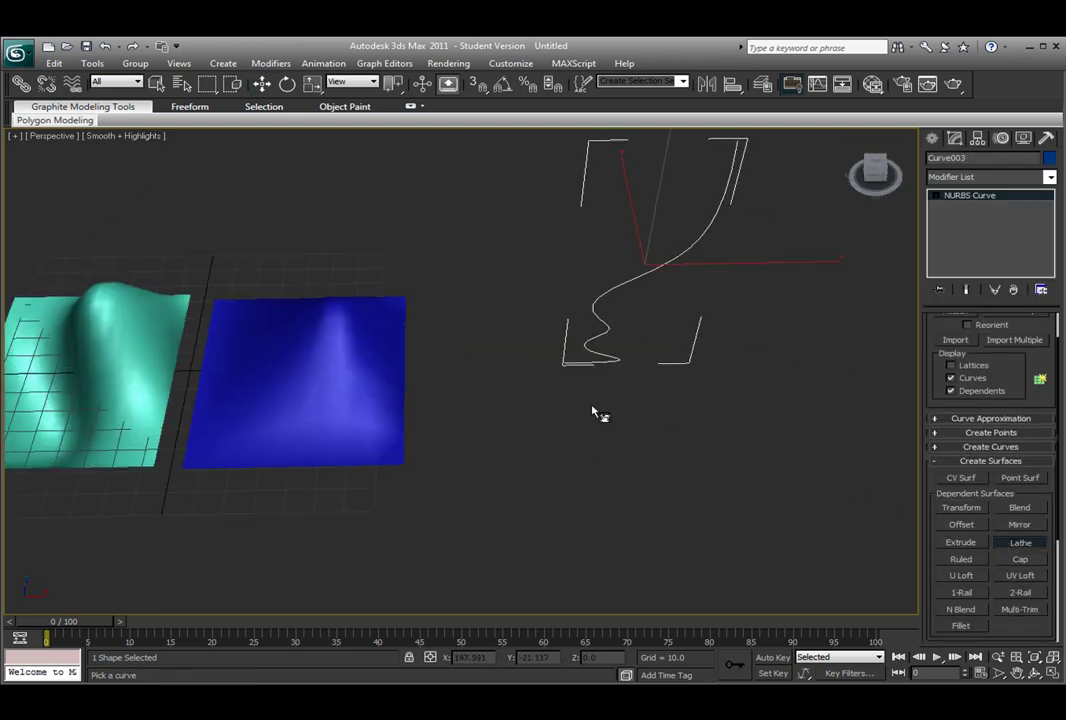
{"action": "middle_click_drag", "start_coordinate": [597, 413], "coordinate": [623, 324], "text": "alt"}
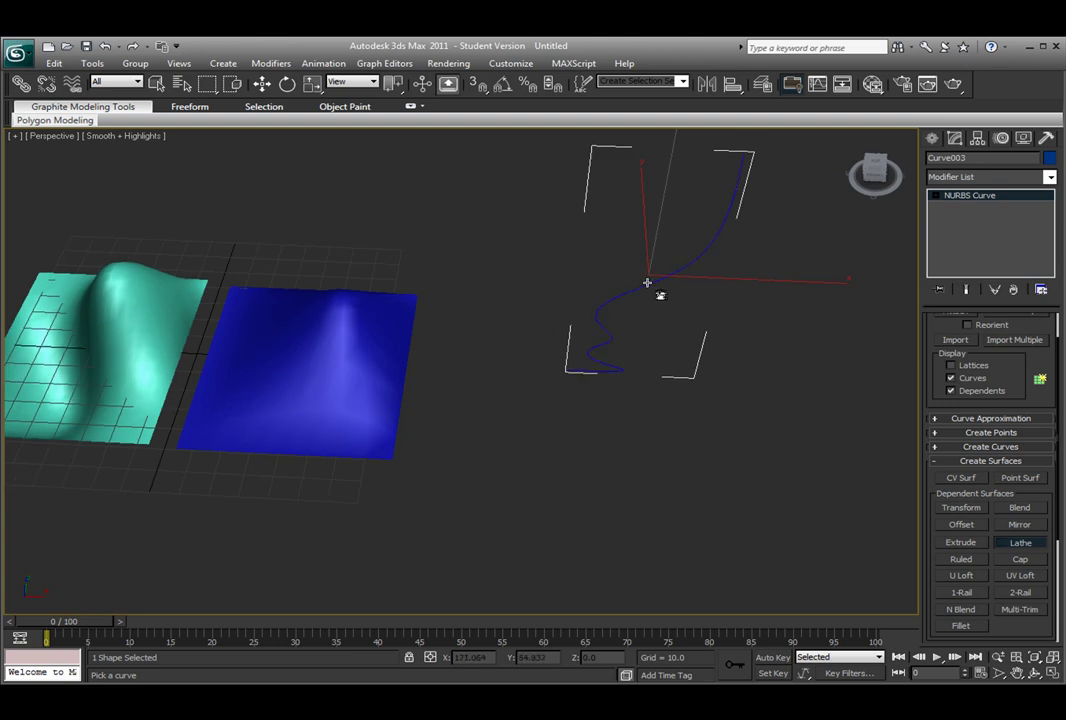
{"action": "left_click", "coordinate": [647, 283]}
{"action": "middle_click_drag", "start_coordinate": [657, 290], "coordinate": [613, 305], "text": "alt"}
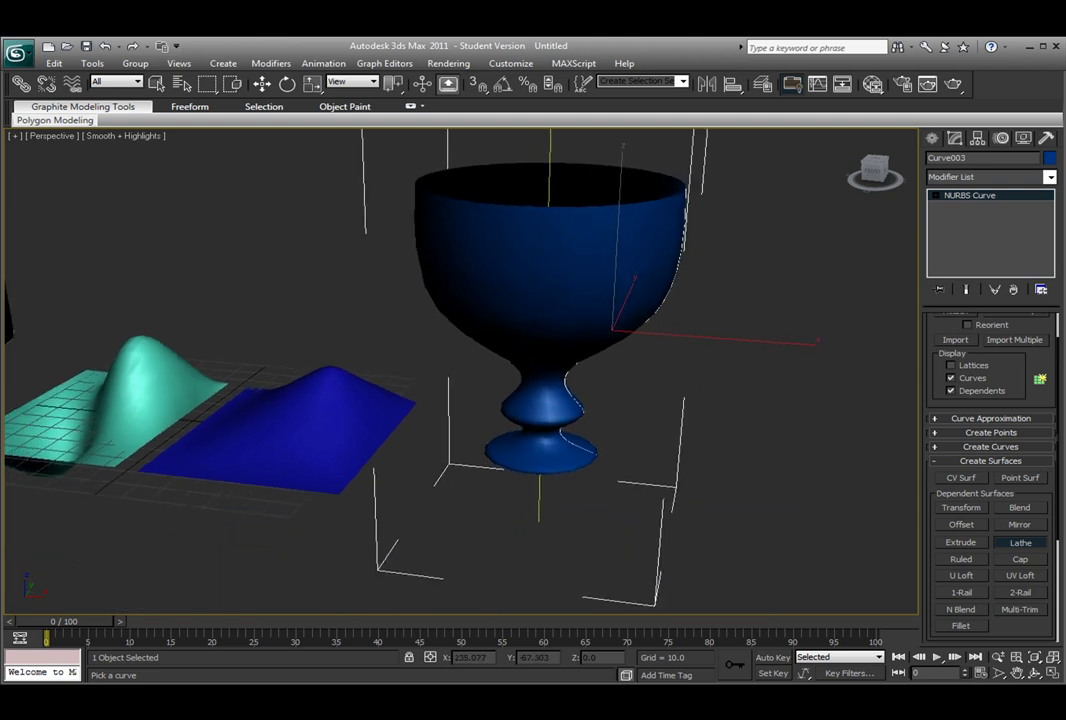
Try the X, Y and Z lathe directions on the goblet surface and return the direction to Y
{"action": "left_click_drag", "start_coordinate": [1024, 625], "coordinate": [1018, 360]}
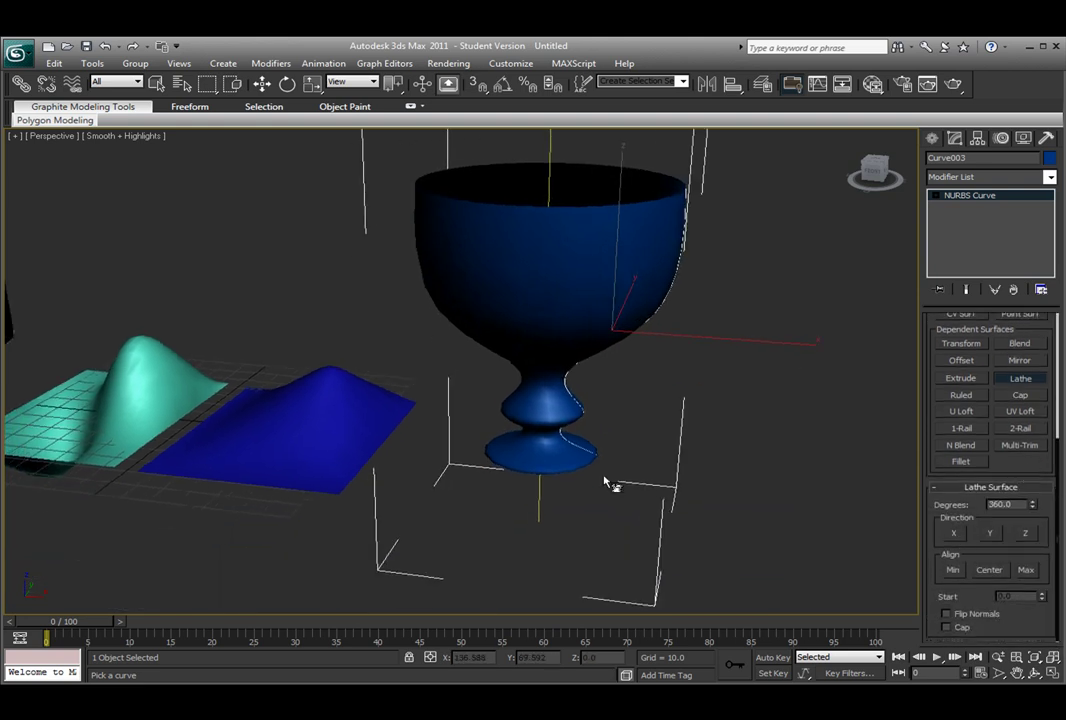
{"action": "left_click", "coordinate": [956, 534]}
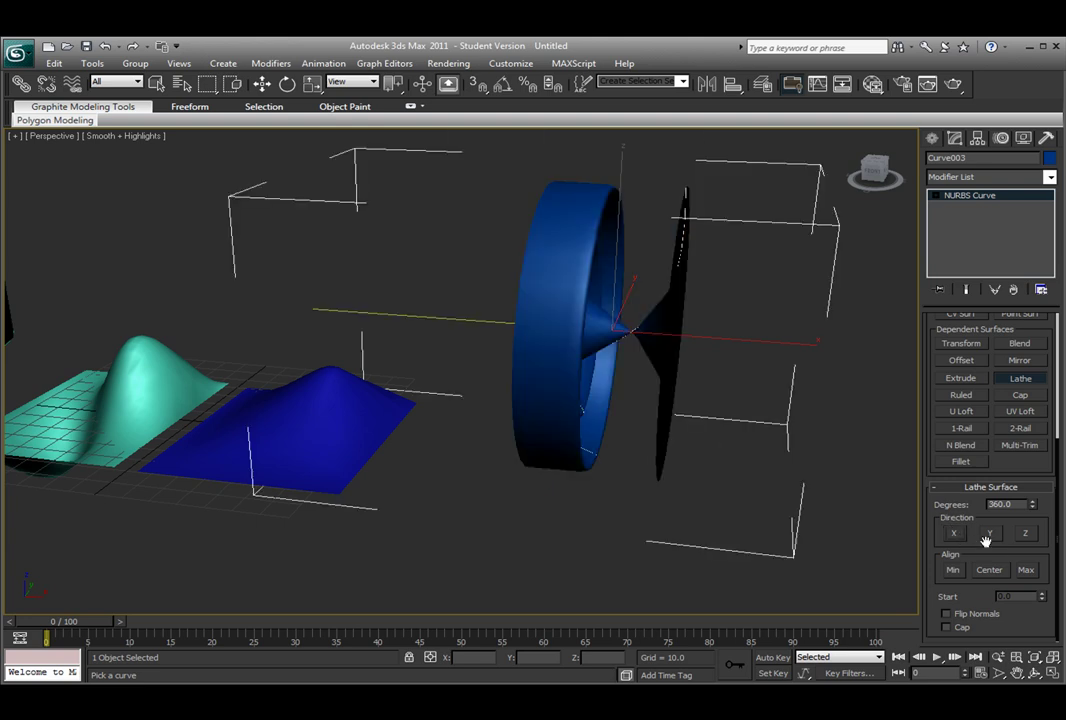
{"action": "left_click", "coordinate": [992, 536]}
{"action": "left_click", "coordinate": [1028, 534]}
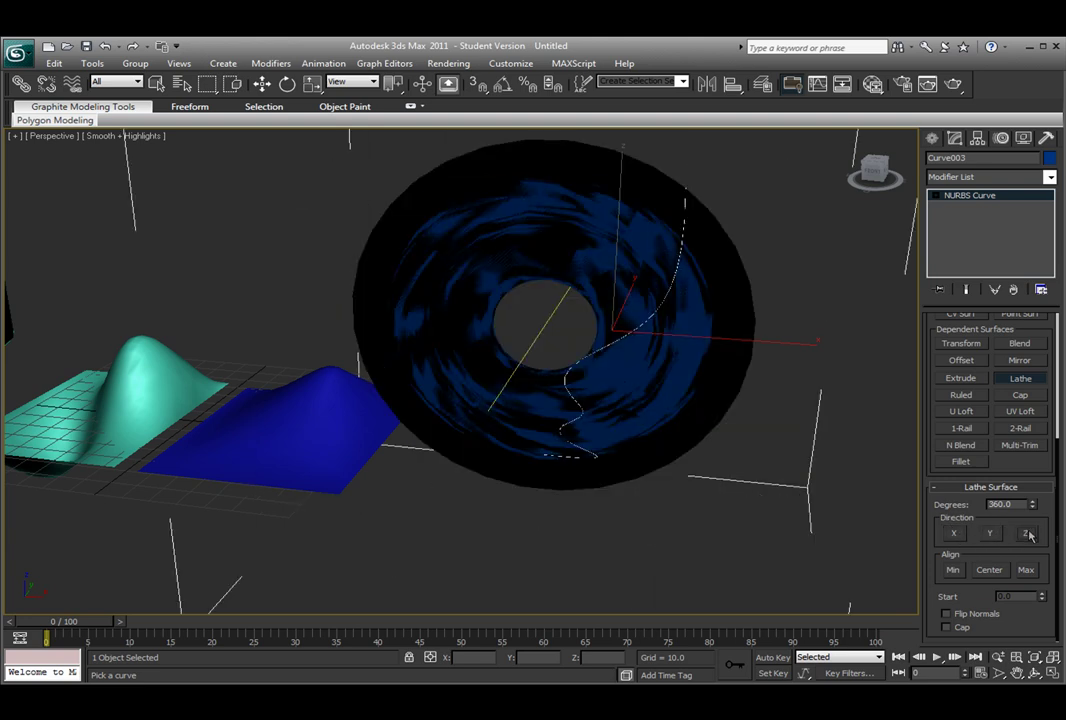
{"action": "left_click", "coordinate": [985, 535]}
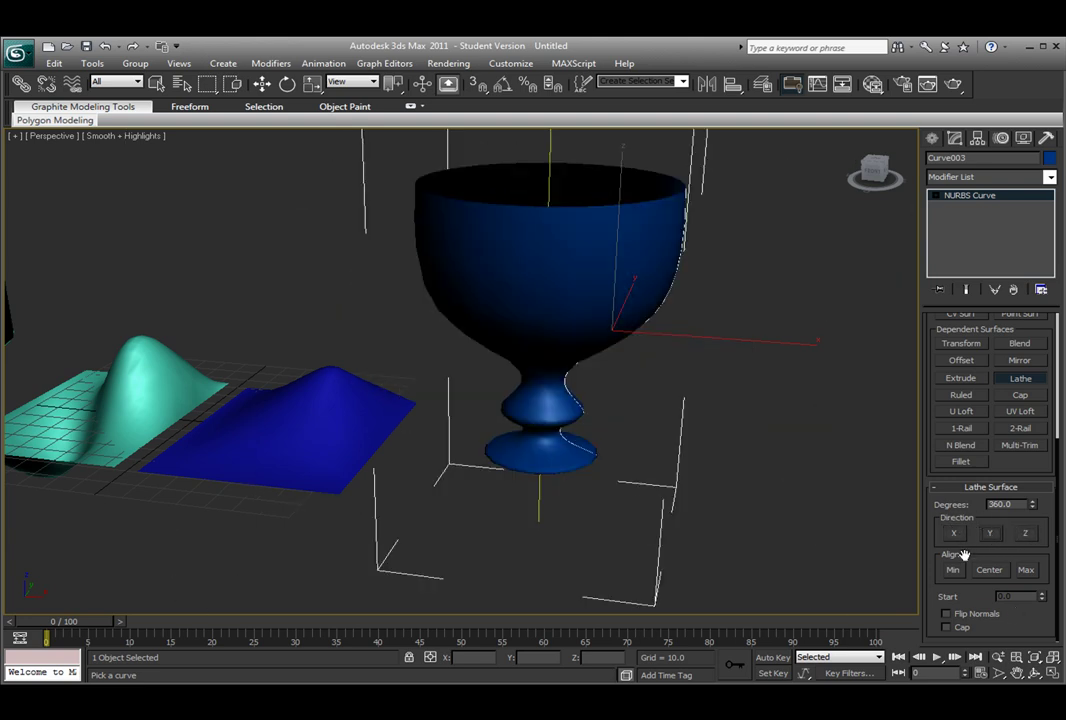
Switch Flip Normals on for the lathed goblet, switch it back off and inspect the surface from above
{"action": "left_click", "coordinate": [946, 614]}
{"action": "left_click", "coordinate": [946, 614]}
{"action": "middle_click_drag", "start_coordinate": [565, 285], "coordinate": [626, 359], "text": "alt"}
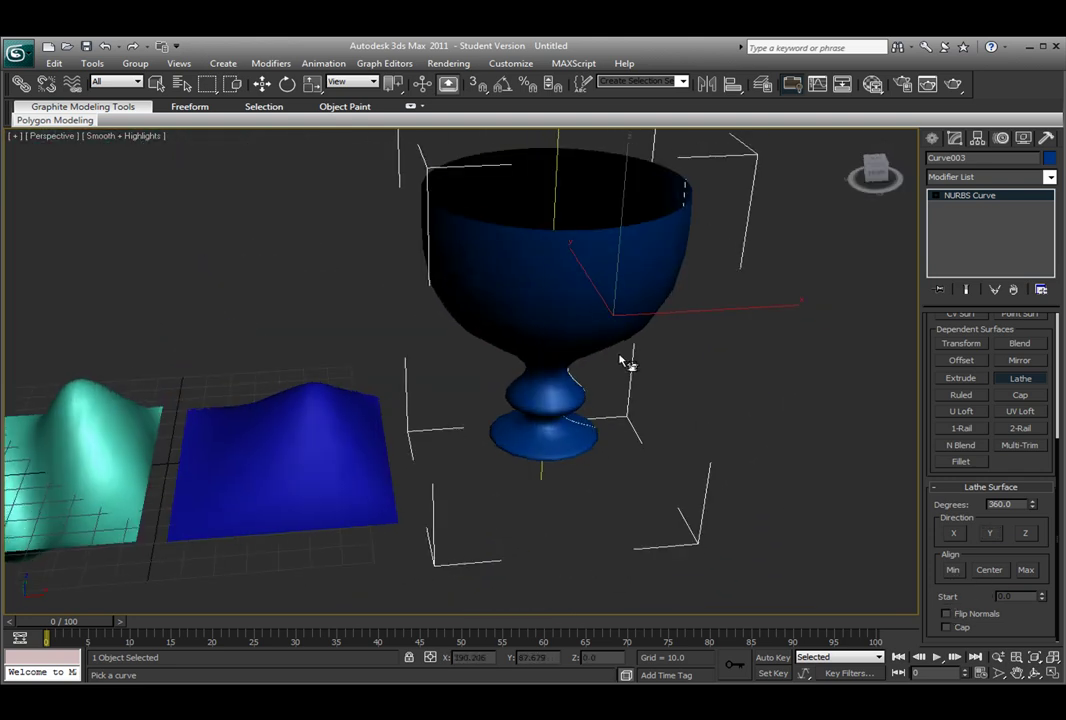